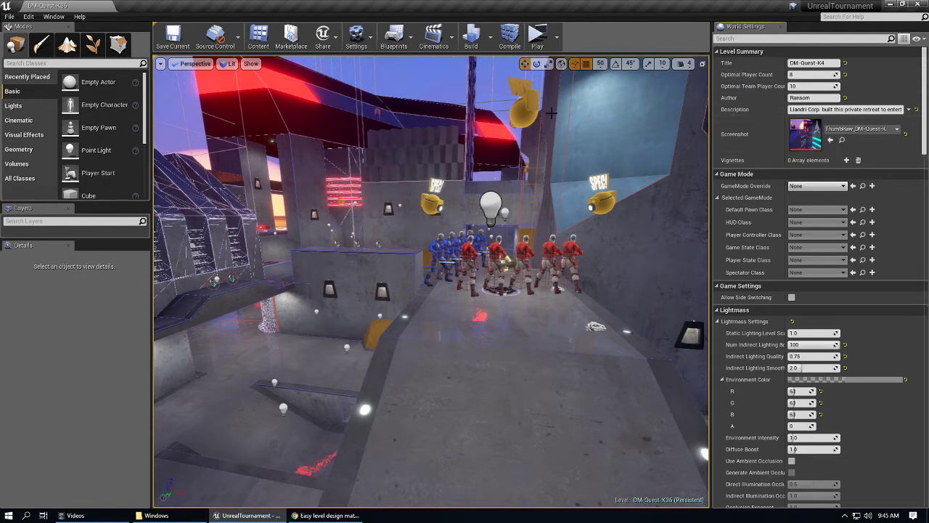
# Step: Bring up the Content Browser and locate the texture used as the level's Screenshot in the World Settings
pyautogui.click(157, 516)
pyautogui.click(469, 269)
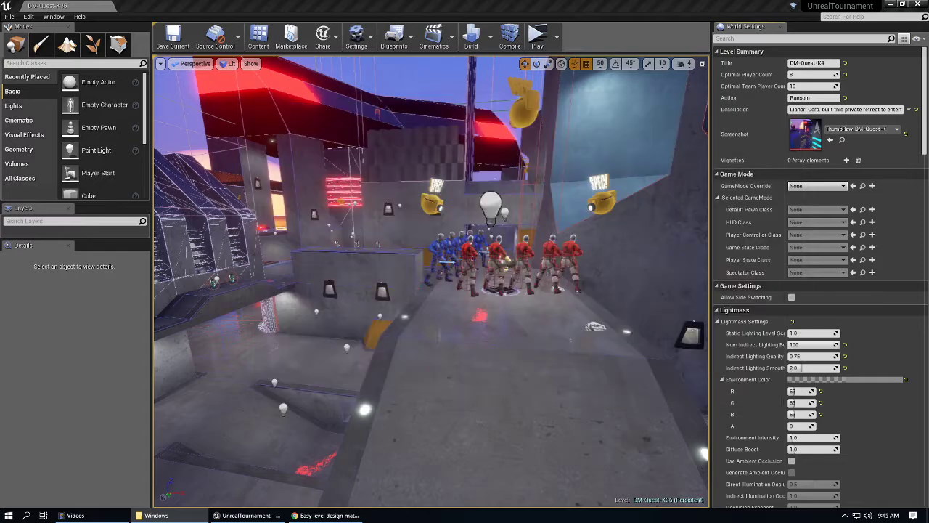
pyautogui.moveTo(109, 0); pyautogui.dragTo(264, 79)
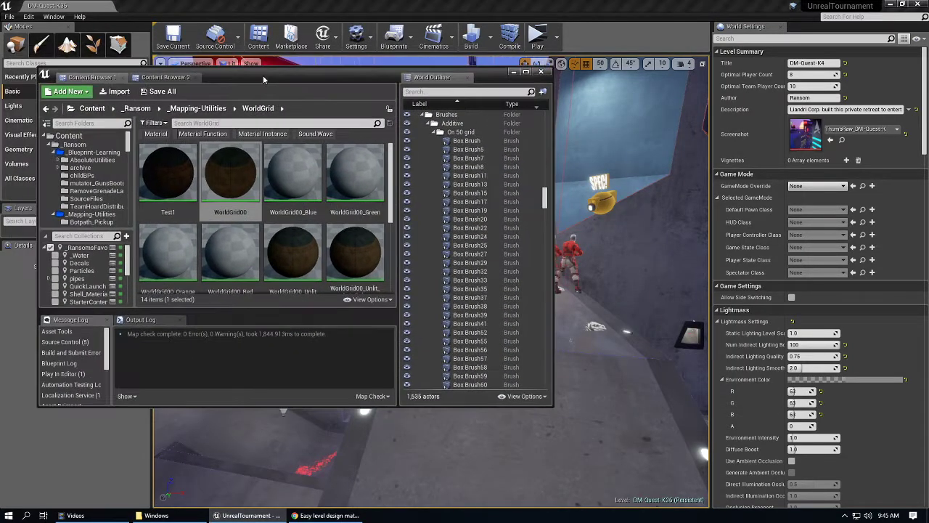
pyautogui.click(842, 140)
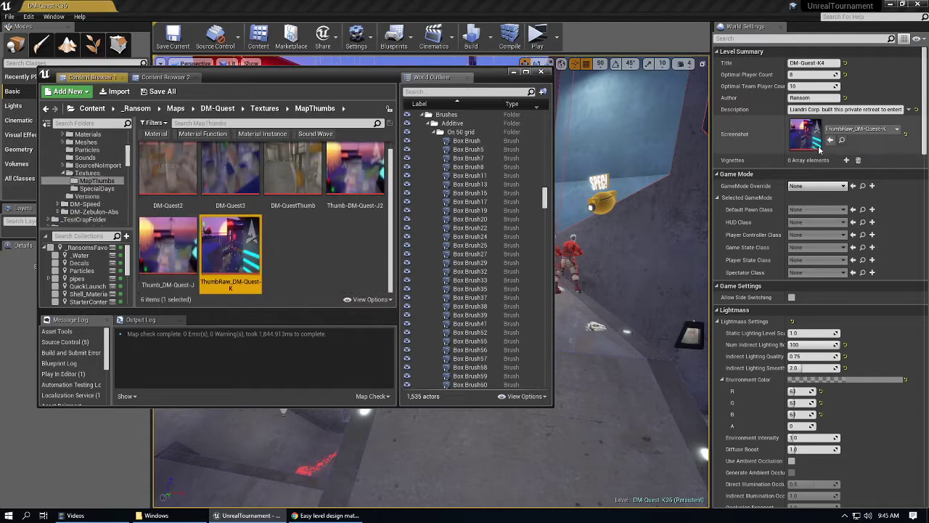
# Step: Try to import ScreenShot00004.png from the Windows screenshots folder into MapThumbs, and assign ThumbRaw_DM-Quest-K as the level's Screenshot
pyautogui.click(167, 515)
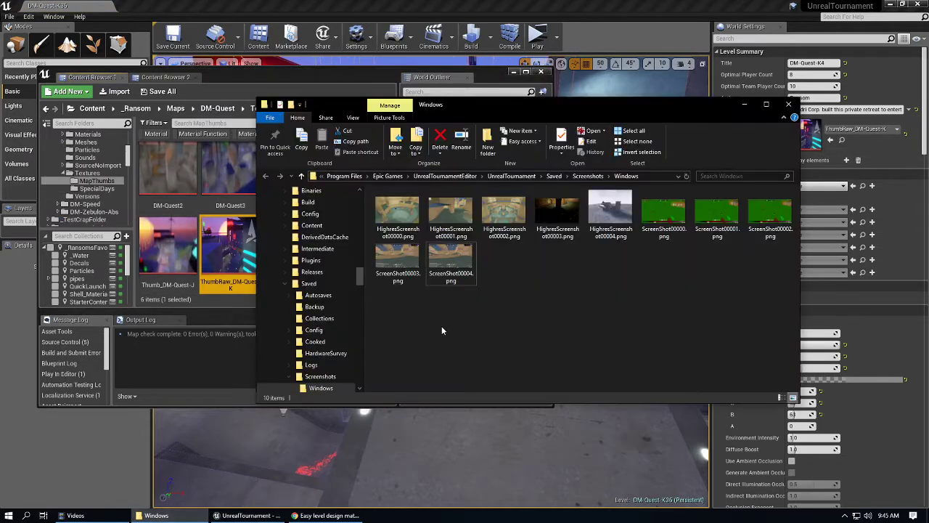
pyautogui.moveTo(452, 281); pyautogui.dragTo(136, 196)
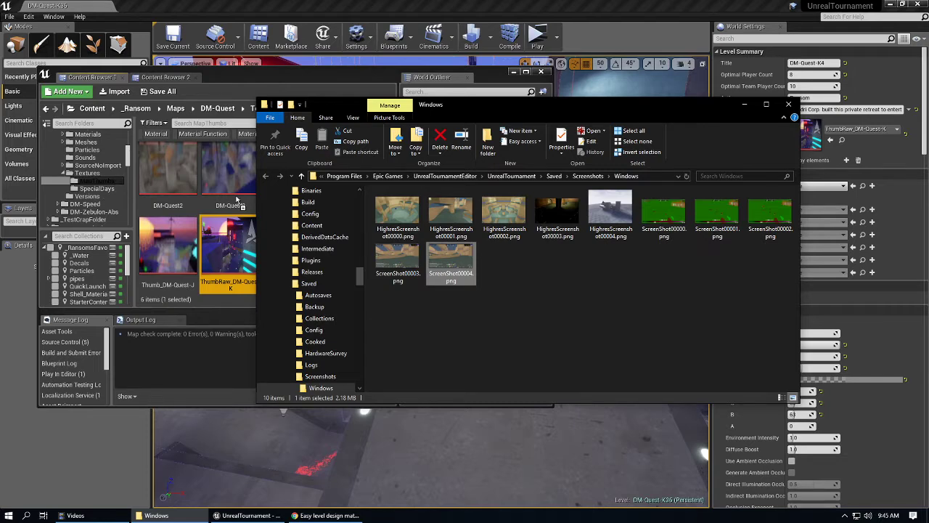
pyautogui.click(197, 298)
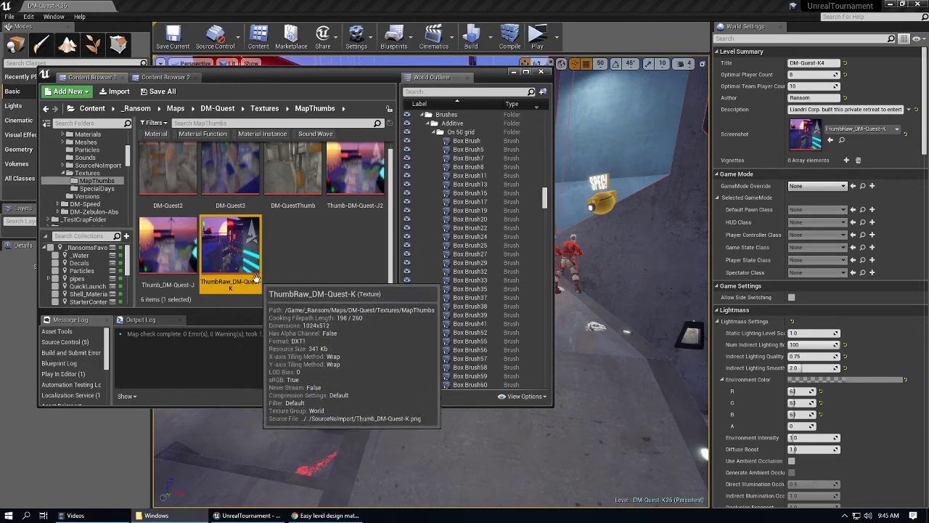
pyautogui.moveTo(234, 267); pyautogui.dragTo(835, 134)
# Step: Examine the World Settings from Game Mode and Lightmass down to the Kill Z value in the World section
pyautogui.scroll(-3, 842, 305)
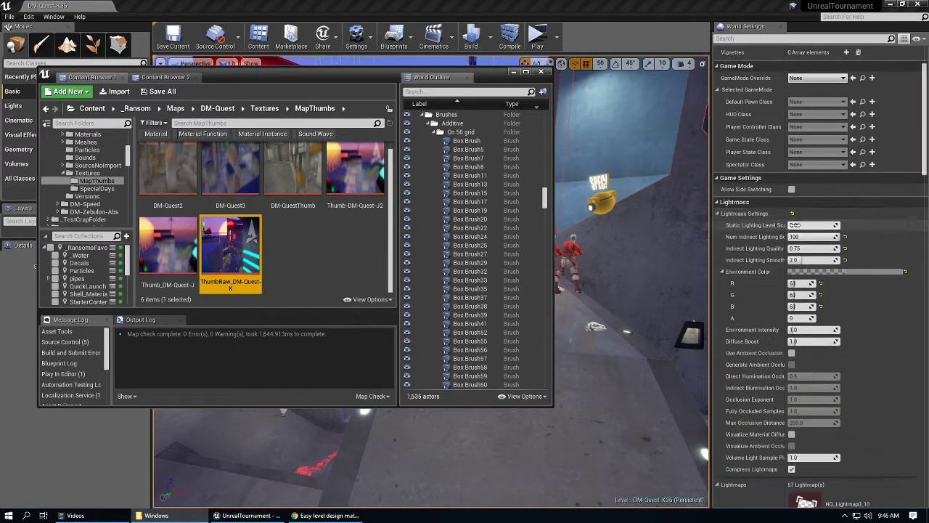
pyautogui.scroll(-1, 814, 261)
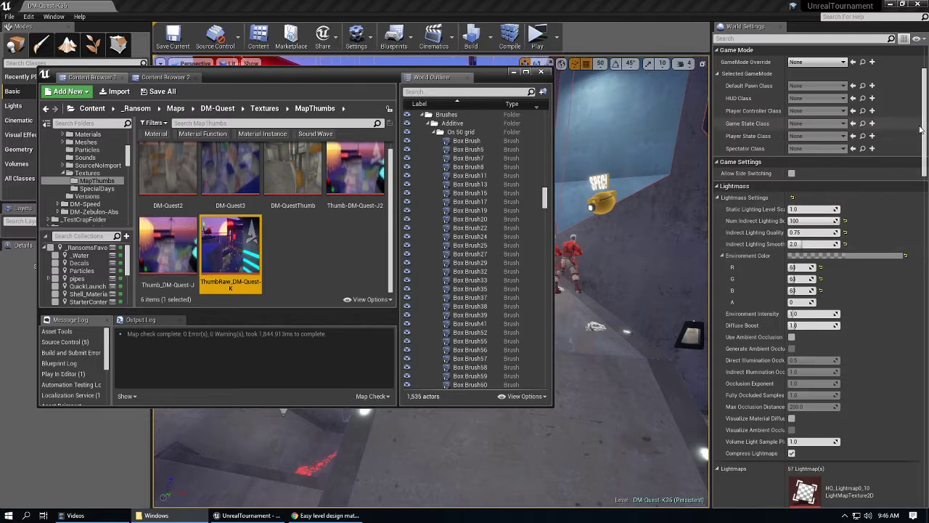
pyautogui.scroll(-10, 916, 196)
pyautogui.moveTo(916, 196); pyautogui.dragTo(882, 325)
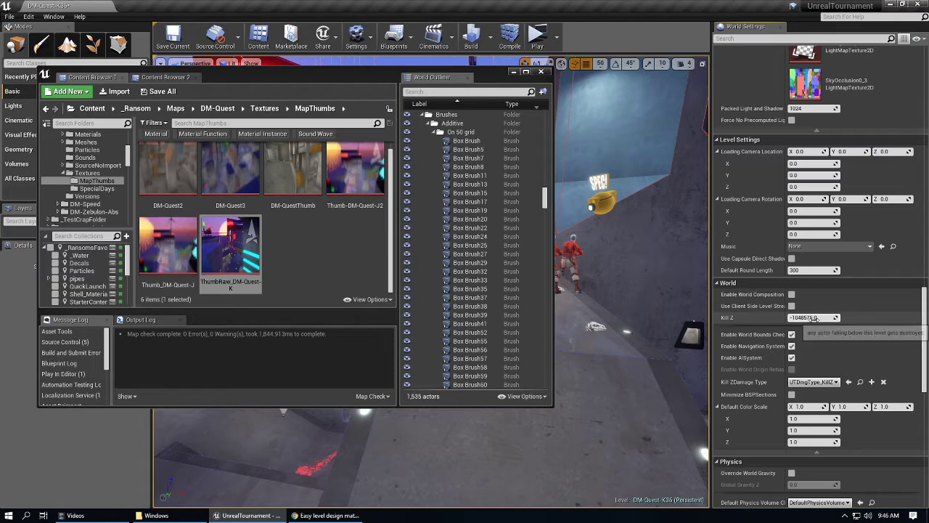
pyautogui.moveTo(926, 340); pyautogui.dragTo(527, 87)
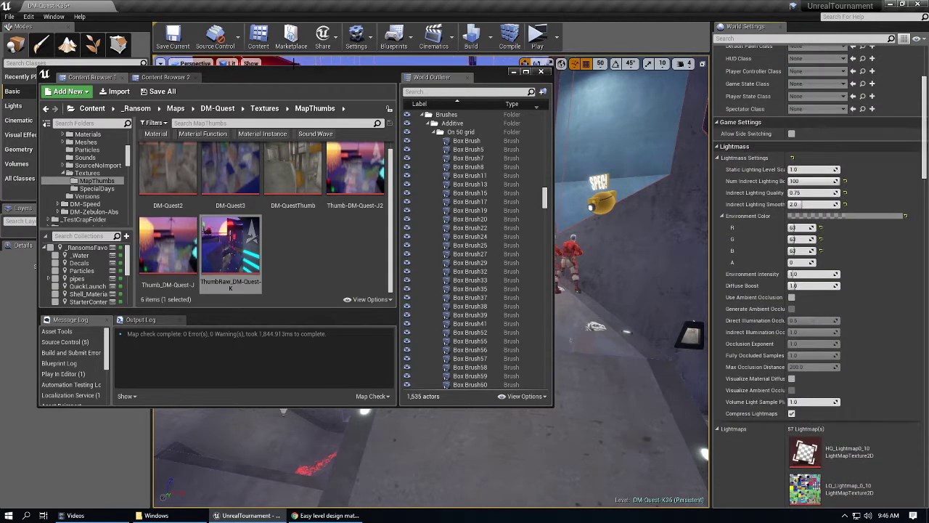
# Step: Move the floating Content Browser window off the level viewport and close the World Settings
pyautogui.moveTo(299, 74); pyautogui.dragTo(332, 74)
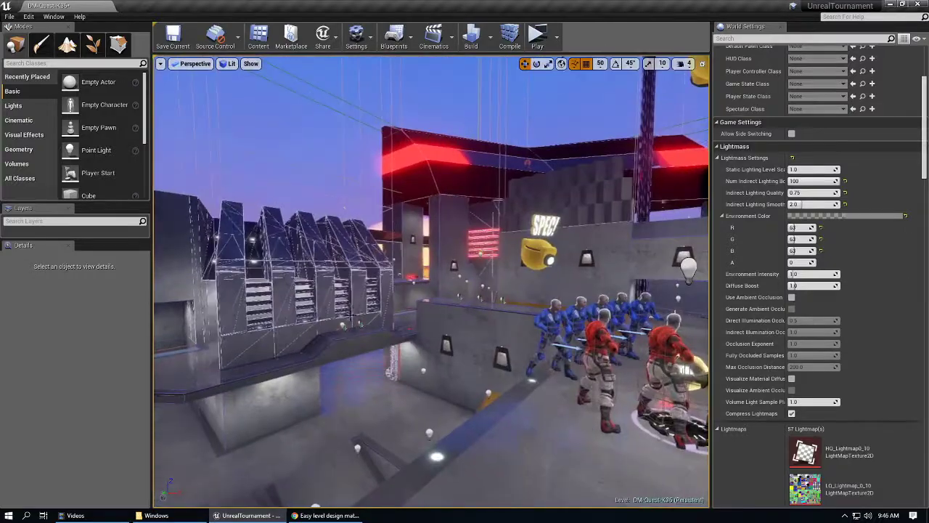
pyautogui.moveTo(352, 315); pyautogui.dragTo(296, 336, button='right')
pyautogui.click(781, 28)
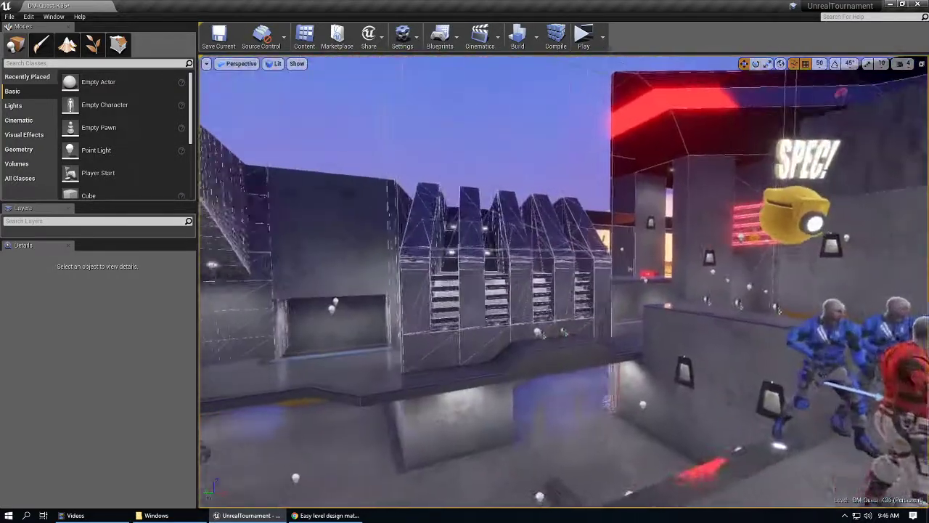
# Step: Select the TunnelUpstairs mesh, move it along the Y axis and return it to its original location
pyautogui.moveTo(565, 249); pyautogui.dragTo(543, 252, button='right')
pyautogui.click(593, 198)
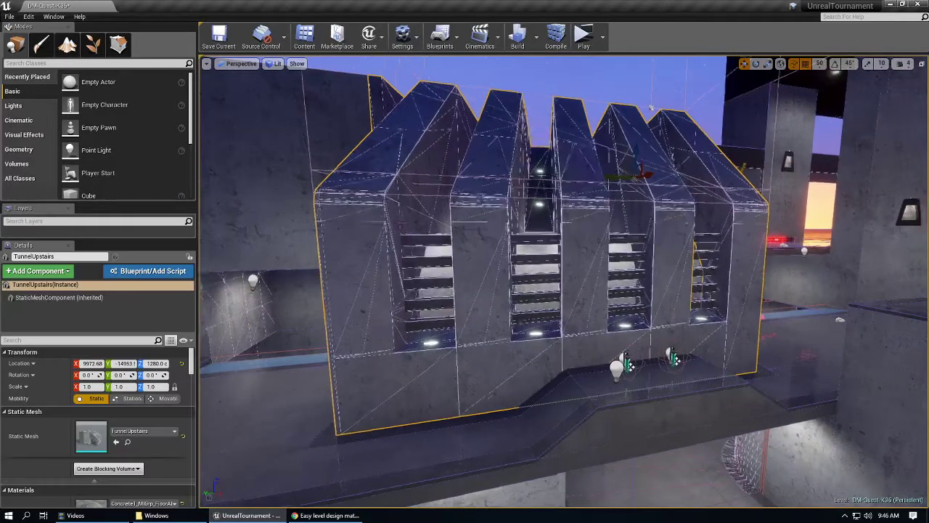
pyautogui.moveTo(592, 197); pyautogui.dragTo(623, 247, button='right')
pyautogui.moveTo(706, 140); pyautogui.dragTo(559, 146)
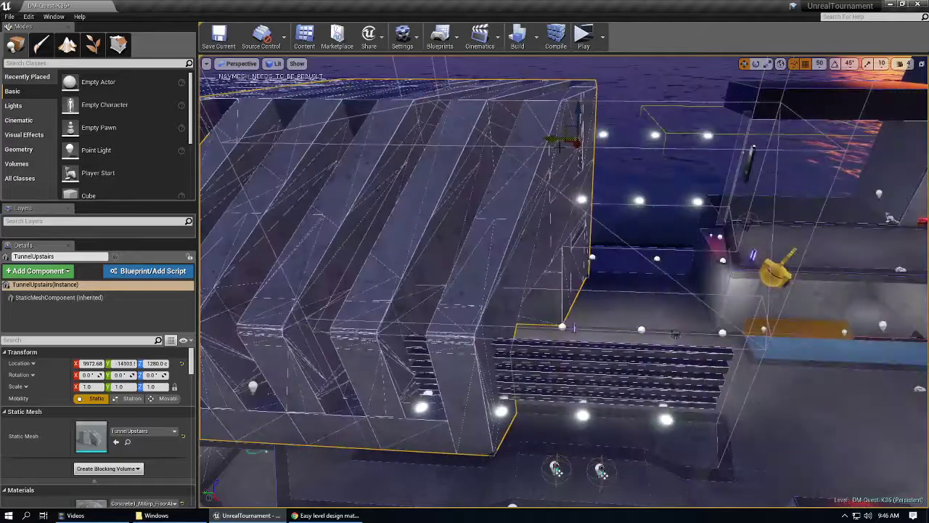
pyautogui.moveTo(585, 171); pyautogui.dragTo(617, 162, button='right')
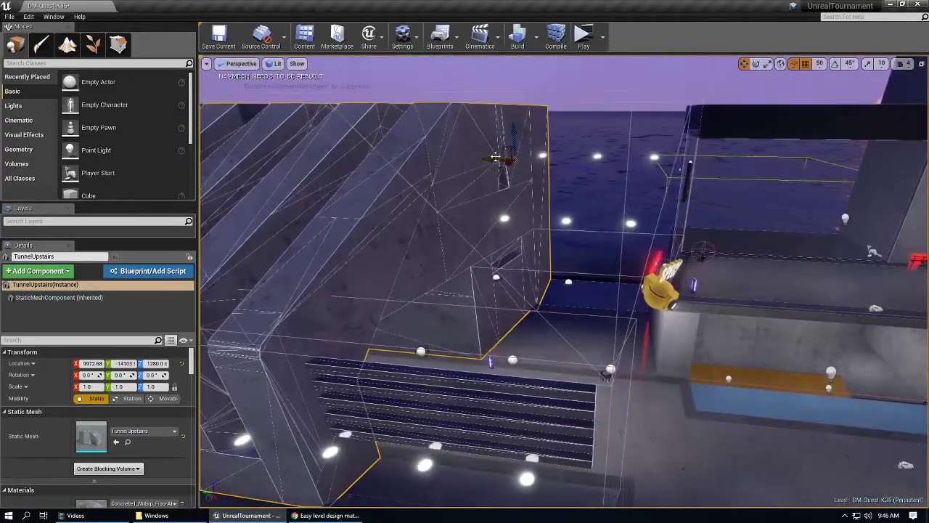
pyautogui.moveTo(493, 160); pyautogui.dragTo(675, 163)
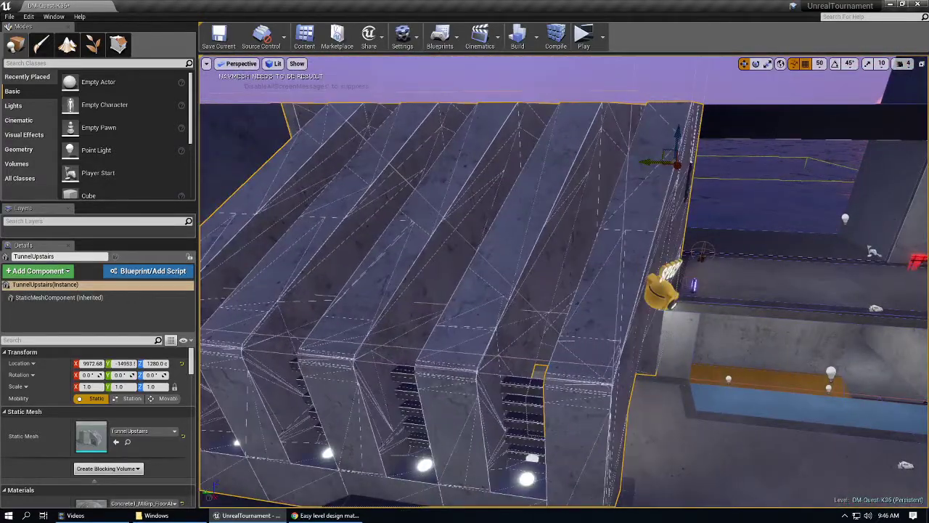
# Step: Select SpiralStairs in the World Outliner, and move the floating window back off the level viewport
pyautogui.moveTo(290, 0); pyautogui.dragTo(444, 73)
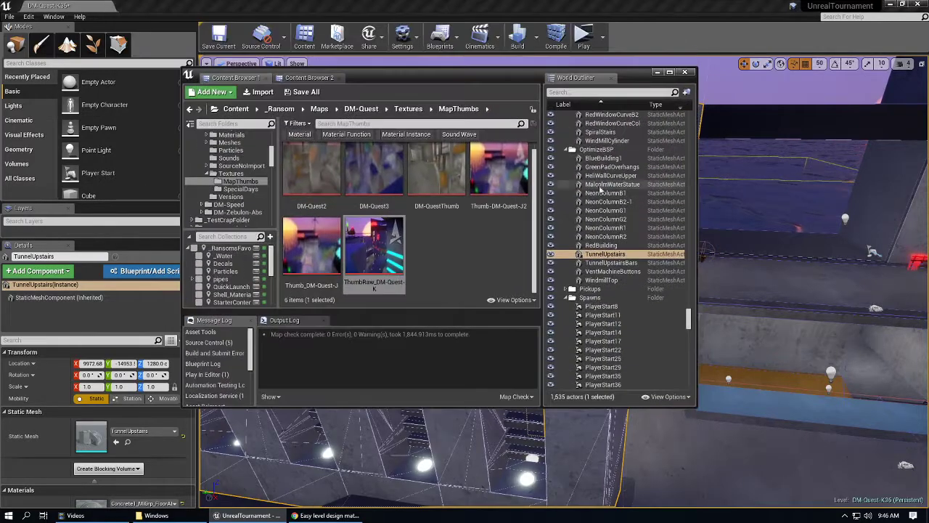
pyautogui.click(573, 135)
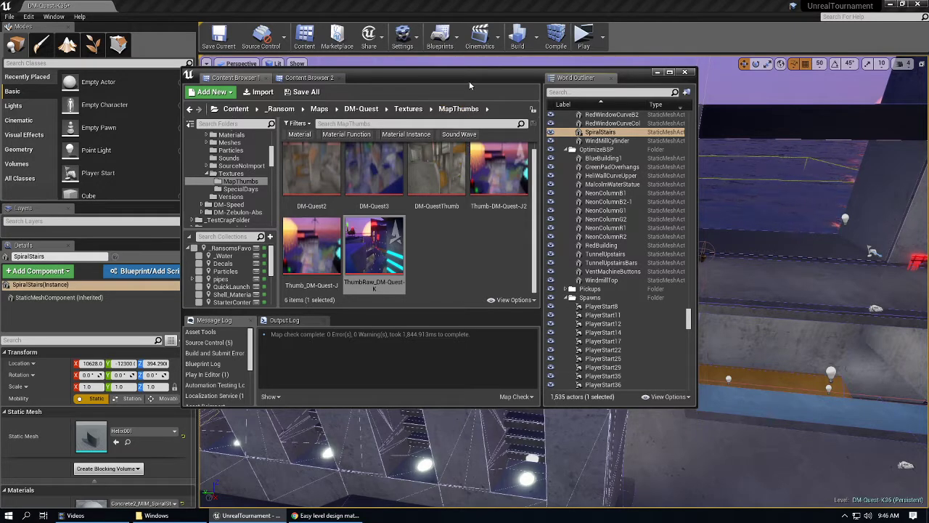
pyautogui.moveTo(482, 75); pyautogui.dragTo(441, 104)
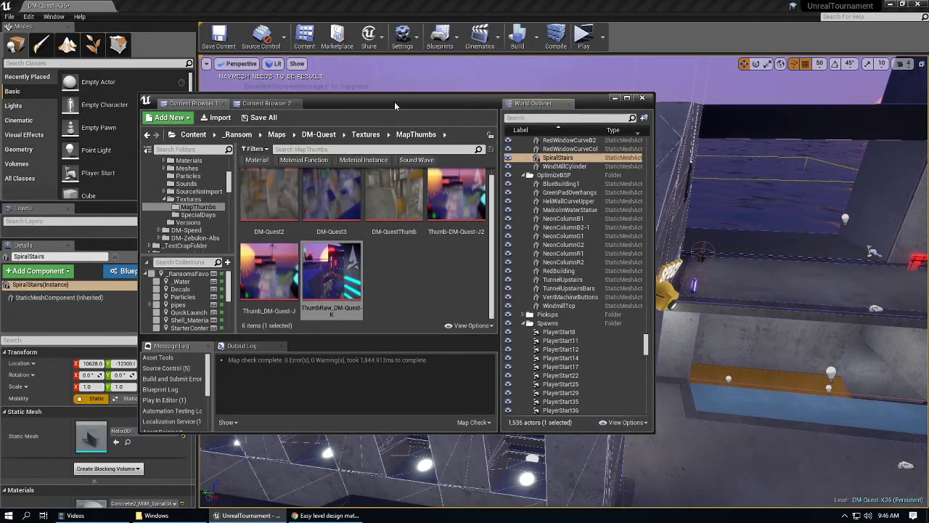
pyautogui.moveTo(398, 103); pyautogui.dragTo(398, 3)
# Step: Fly to the curved wall area and select the HeliWallCurveUpper mesh to inspect it
pyautogui.moveTo(383, 87)
pyautogui.mouseDown(button='right')
pyautogui.moveTo(435, 80)
pyautogui.moveTo(407, 116)
pyautogui.moveTo(362, 94)
pyautogui.mouseUp(button='right')
pyautogui.press('w')
pyautogui.click(500, 171)
pyautogui.moveTo(499, 171); pyautogui.dragTo(435, 163, button='right')
pyautogui.press('w')
pyautogui.click(499, 171)
pyautogui.click(499, 171)
pyautogui.press('w')
pyautogui.press('w')
pyautogui.moveTo(656, 176); pyautogui.dragTo(603, 177, button='right')
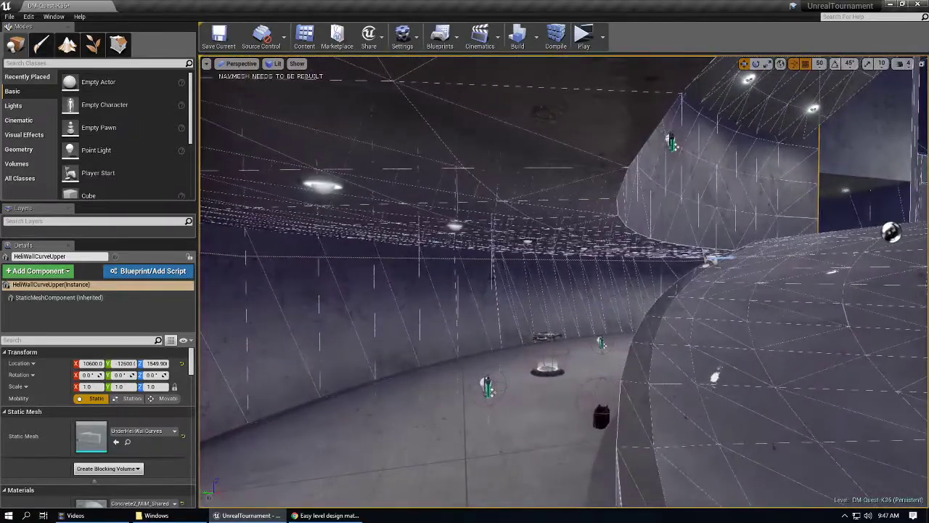
# Step: Select the HeliWallCurveLower mesh and fly back toward the ribbed upstairs tunnel
pyautogui.click(492, 278)
pyautogui.press('w')
pyautogui.moveTo(492, 278); pyautogui.dragTo(624, 244, button='right')
pyautogui.press('w')
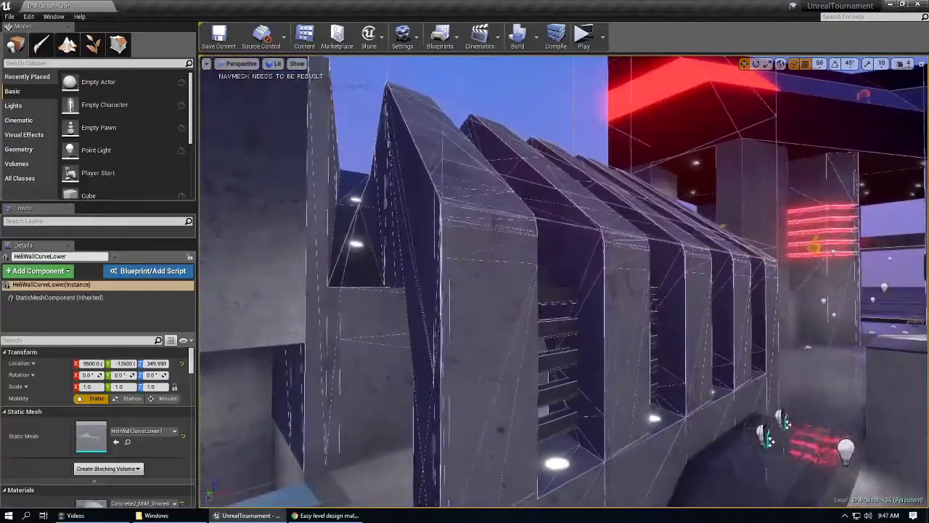
# Step: Select the TunnelUpstairs mesh and inspect it from all sides together with its material elements
pyautogui.click(500, 224)
pyautogui.press('w')
pyautogui.moveTo(501, 224); pyautogui.dragTo(435, 263, button='right')
pyautogui.press('w')
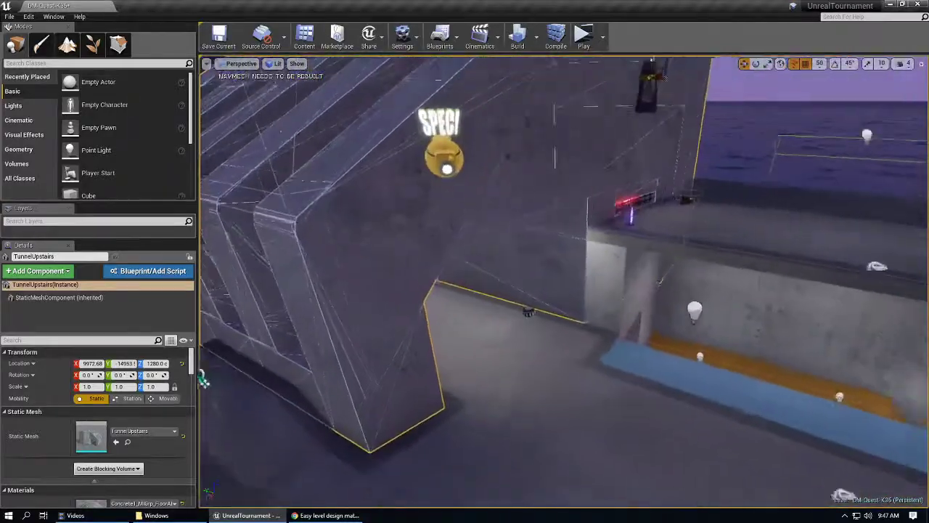
pyautogui.scroll(-3, 90, 435)
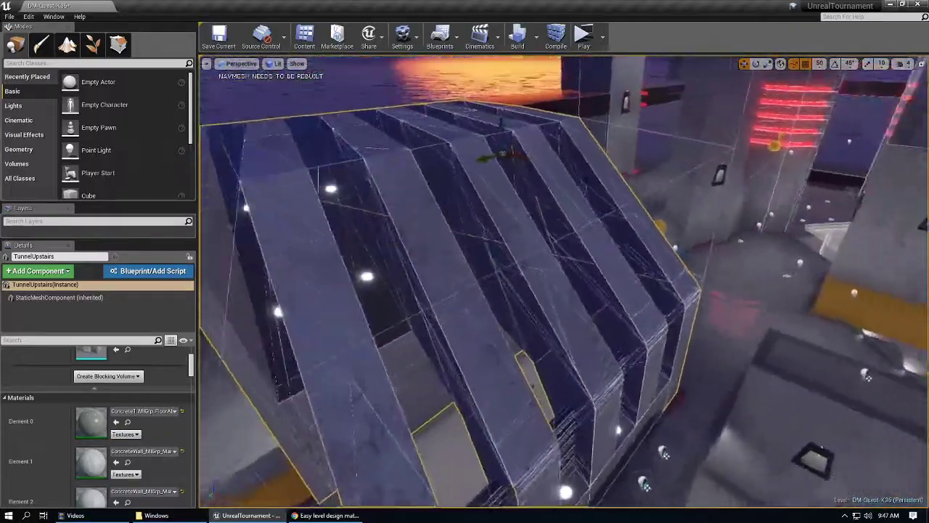
# Step: Fly through the level to the curved corridor and select the subtractive brush sub Box Brush96 that carves it
pyautogui.moveTo(564, 282); pyautogui.dragTo(617, 282, button='right')
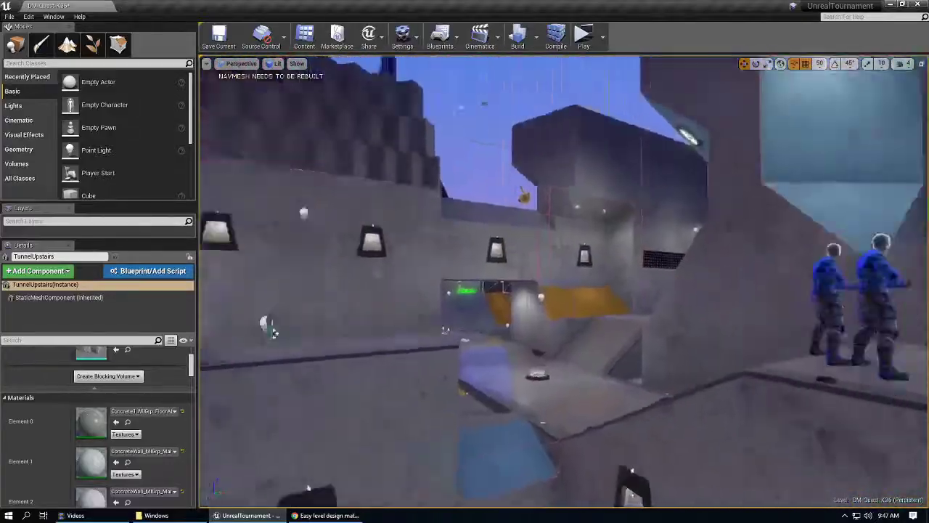
pyautogui.moveTo(563, 282); pyautogui.dragTo(465, 282, button='right')
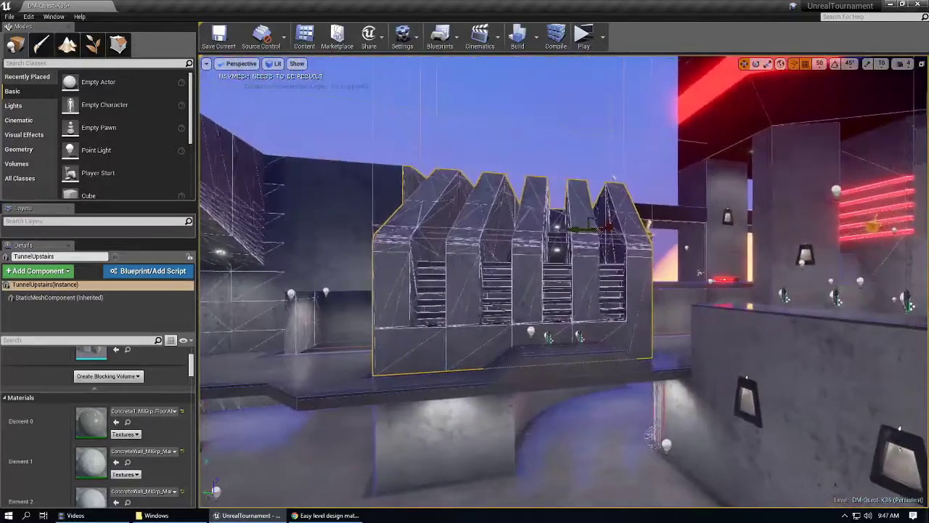
pyautogui.moveTo(563, 281); pyautogui.dragTo(553, 320, button='right')
pyautogui.moveTo(399, 266); pyautogui.dragTo(341, 267, button='right')
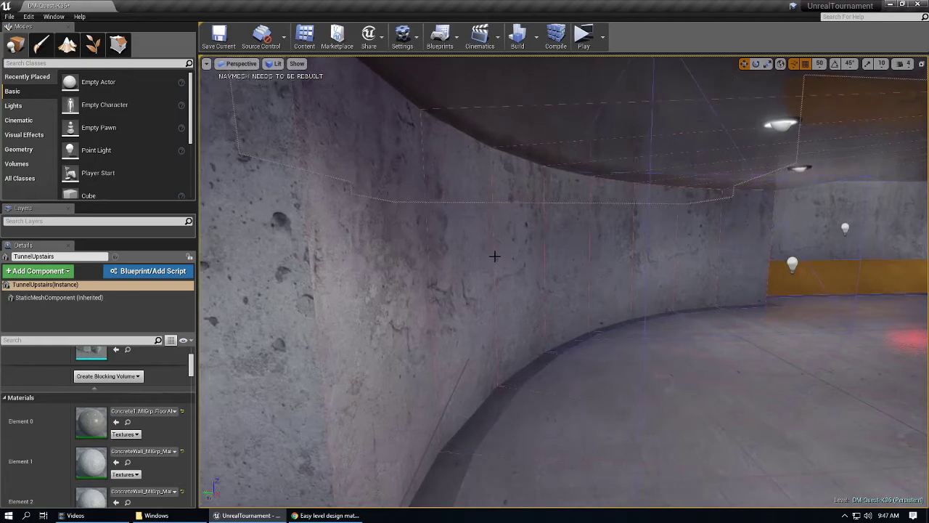
pyautogui.click(493, 254)
pyautogui.moveTo(492, 253); pyautogui.dragTo(492, 251, button='right')
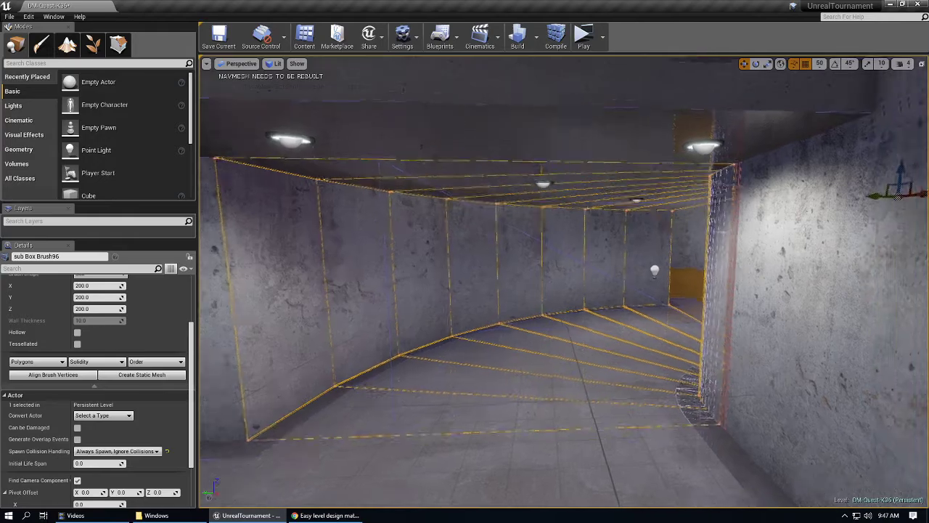
pyautogui.moveTo(492, 250); pyautogui.dragTo(537, 251, button='right')
# Step: Switch to the four-view layout and examine the selected subtractive brush's curved vertices in the Top wireframe view
pyautogui.click(921, 64)
pyautogui.press('f')
pyautogui.scroll(5, 420, 162)
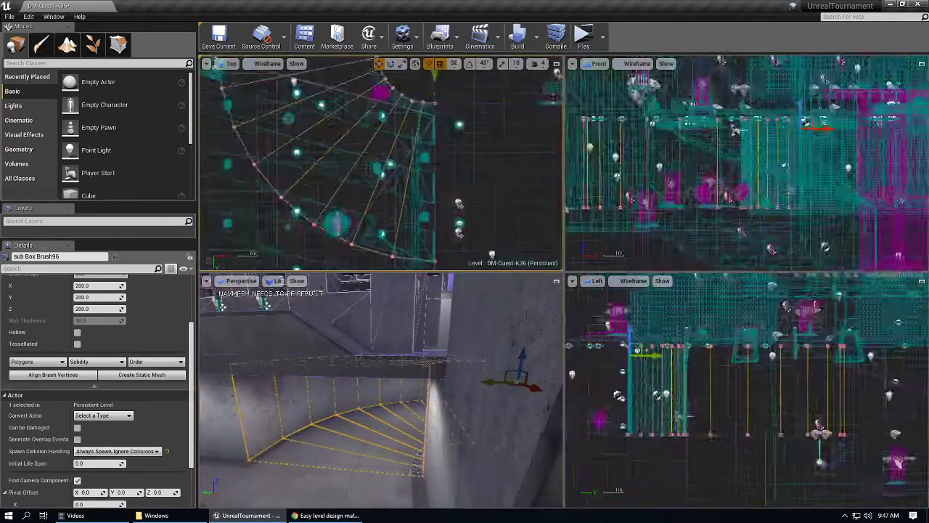
pyautogui.scroll(3, 413, 165)
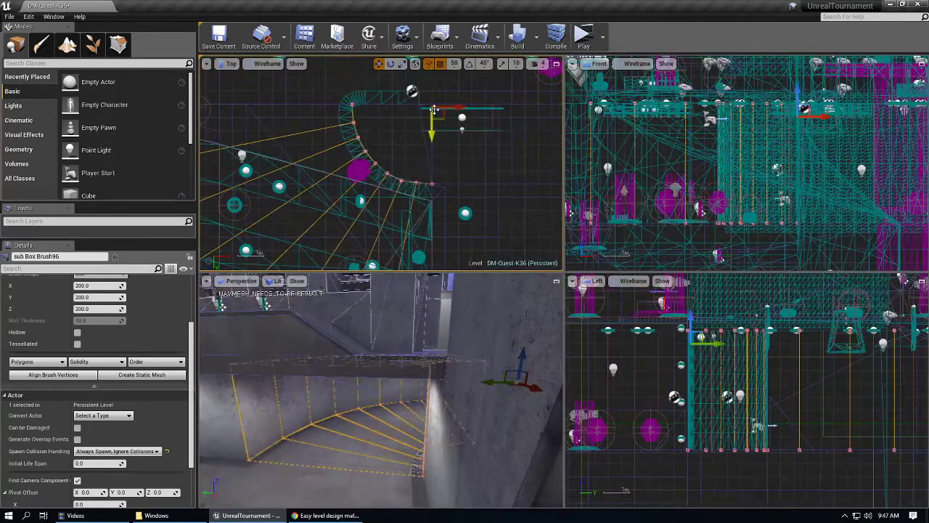
pyautogui.scroll(-2, 362, 122)
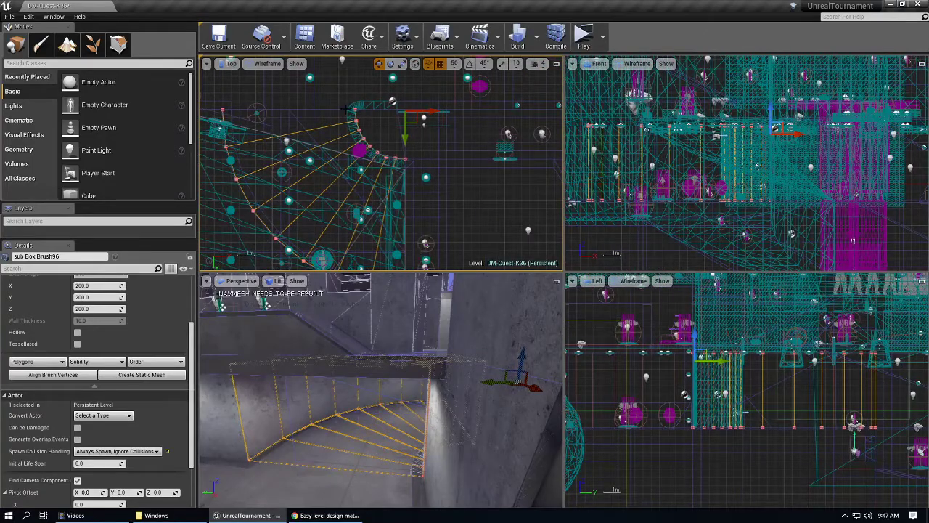
# Step: Restore the single maximized perspective view of the curved corridor and clear the brush selection
pyautogui.moveTo(385, 348); pyautogui.dragTo(410, 362, button='right')
pyautogui.click(556, 281)
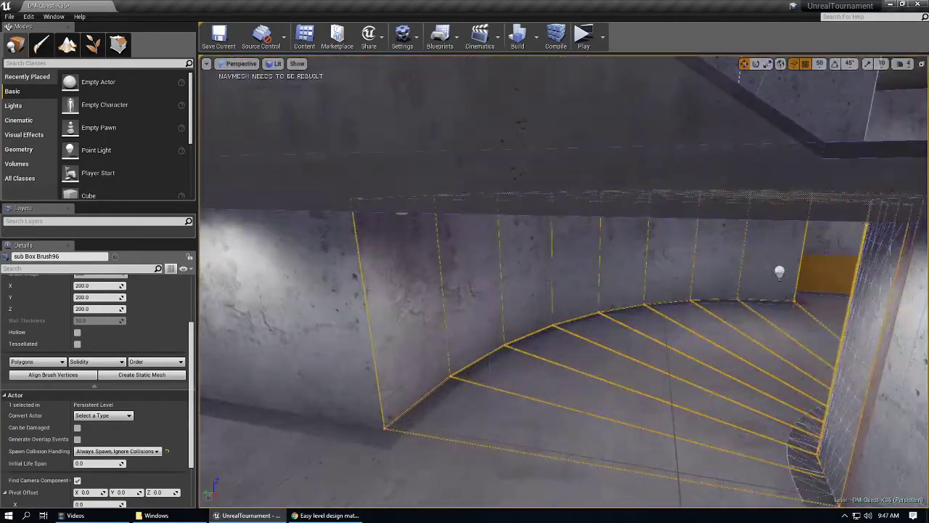
pyautogui.moveTo(546, 287)
pyautogui.mouseDown(button='right')
pyautogui.moveTo(534, 279)
pyautogui.moveTo(536, 254)
pyautogui.moveTo(777, 264)
pyautogui.mouseUp(button='right')
pyautogui.moveTo(440, 332)
pyautogui.mouseDown(button='right')
pyautogui.moveTo(505, 367)
pyautogui.moveTo(440, 294)
pyautogui.moveTo(182, 286)
pyautogui.mouseUp(button='right')
pyautogui.press('Escape')
# Step: Fly down to the base of the curved wall and select the straight floor trim Box Brush388 beside it
pyautogui.moveTo(446, 309); pyautogui.dragTo(428, 344, button='right')
pyautogui.moveTo(475, 276); pyautogui.dragTo(461, 334, button='right')
pyautogui.moveTo(606, 225); pyautogui.dragTo(606, 254, button='right')
pyautogui.click(606, 225)
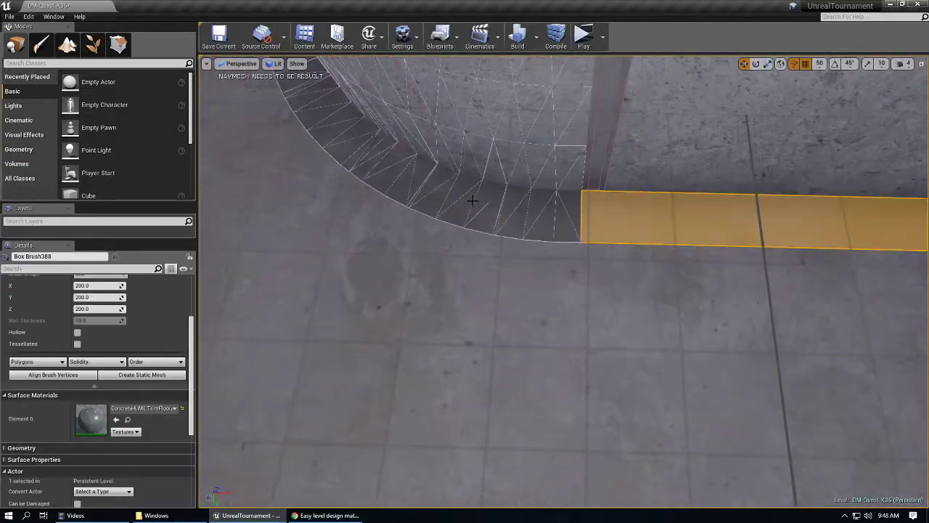
# Step: Examine the curved floor trim around the wall's base, toggling Game View to compare it with and without the wireframe
pyautogui.moveTo(396, 170); pyautogui.dragTo(789, 186, button='right')
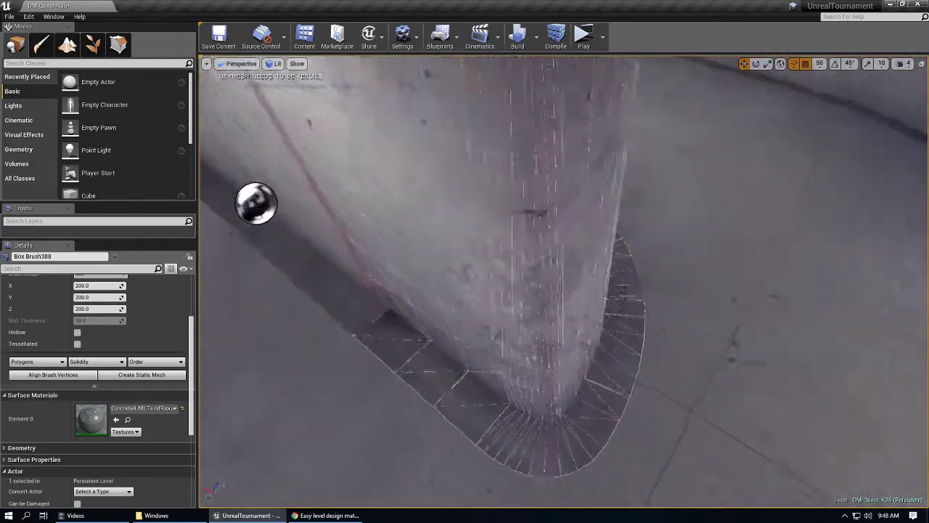
pyautogui.moveTo(487, 162)
pyautogui.mouseDown(button='right')
pyautogui.moveTo(435, 101)
pyautogui.moveTo(501, 211)
pyautogui.moveTo(493, 206)
pyautogui.moveTo(515, 201)
pyautogui.moveTo(464, 138)
pyautogui.moveTo(436, 145)
pyautogui.moveTo(458, 149)
pyautogui.moveTo(435, 217)
pyautogui.moveTo(407, 247)
pyautogui.moveTo(410, 272)
pyautogui.moveTo(551, 310)
pyautogui.mouseUp(button='right')
pyautogui.press('g')
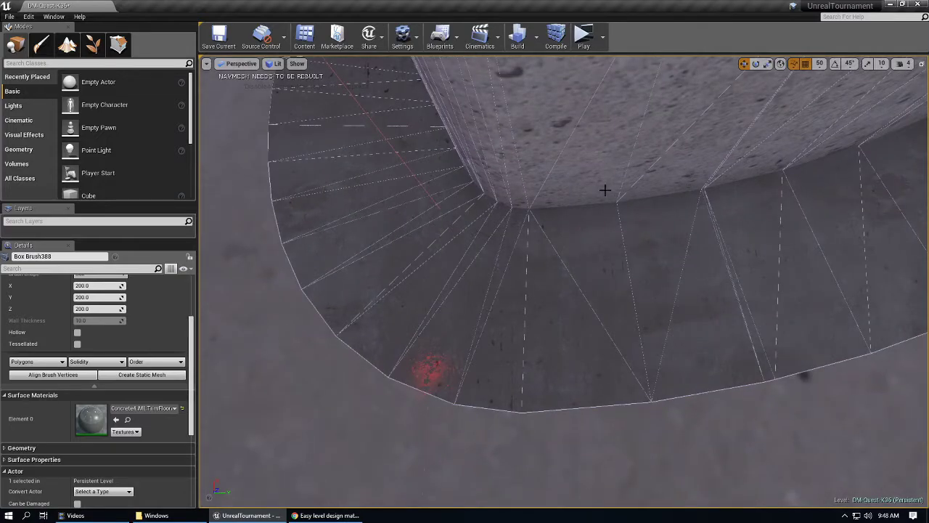
pyautogui.moveTo(576, 137); pyautogui.dragTo(617, 163, button='right')
pyautogui.moveTo(653, 263); pyautogui.dragTo(670, 273, button='right')
pyautogui.press('g')
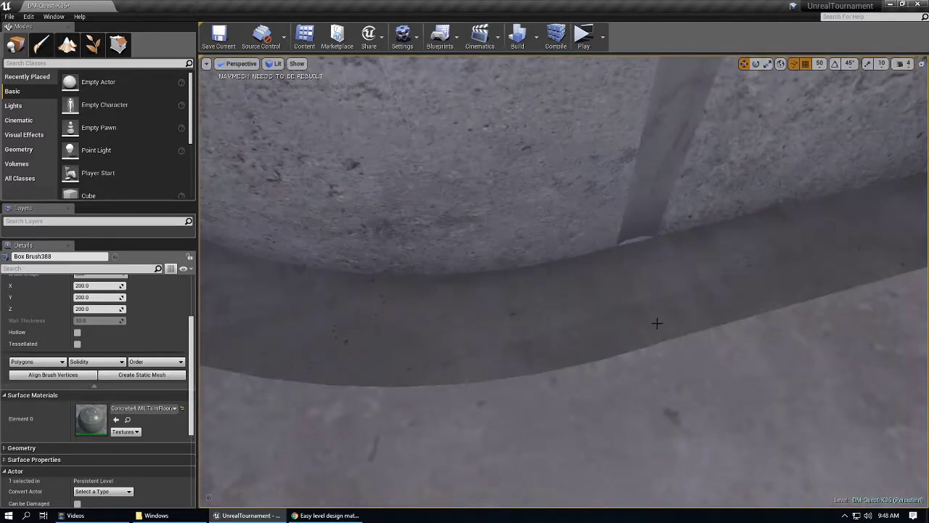
# Step: Compare the curved pillar and courtyard with the Collision show flag off, and restore the collision wireframes
pyautogui.moveTo(649, 317)
pyautogui.mouseDown(button='right')
pyautogui.moveTo(690, 323)
pyautogui.moveTo(704, 294)
pyautogui.moveTo(523, 317)
pyautogui.mouseUp(button='right')
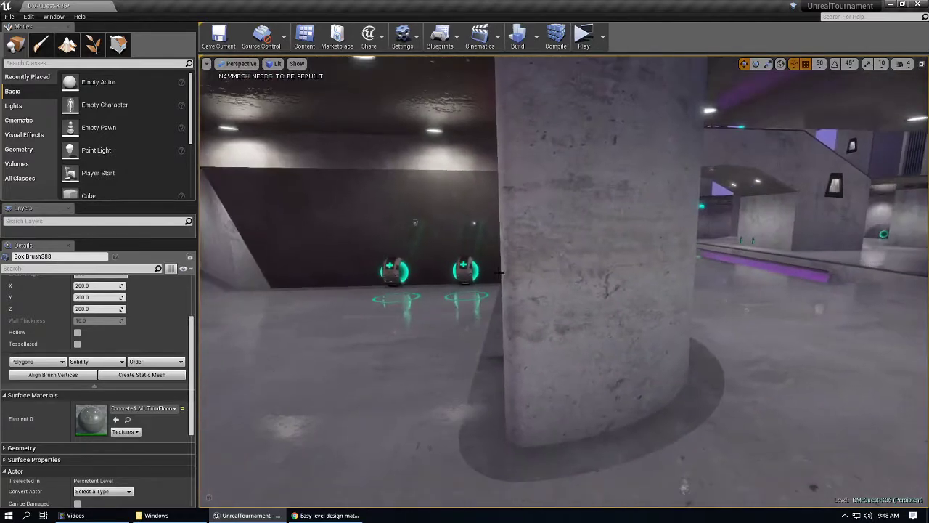
pyautogui.click(554, 245)
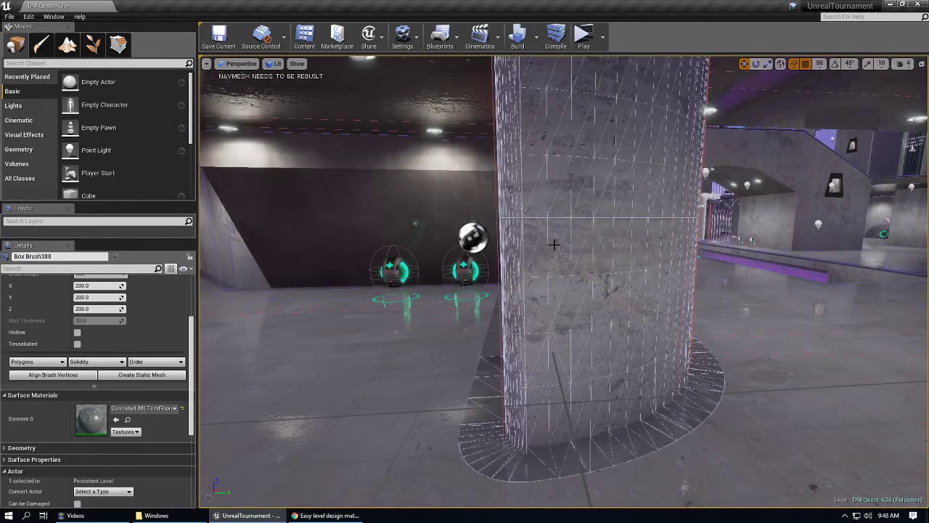
pyautogui.moveTo(554, 245); pyautogui.dragTo(624, 250, button='right')
pyautogui.click(276, 64)
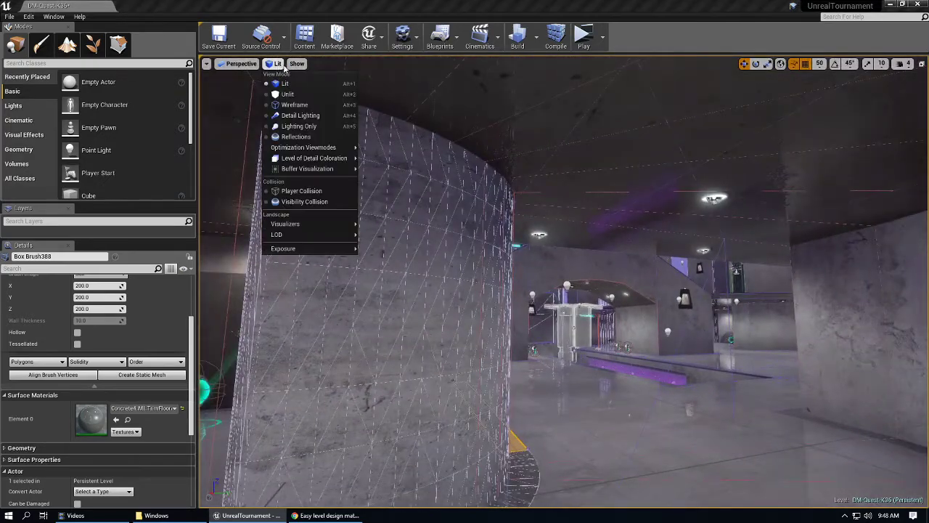
pyautogui.click(294, 65)
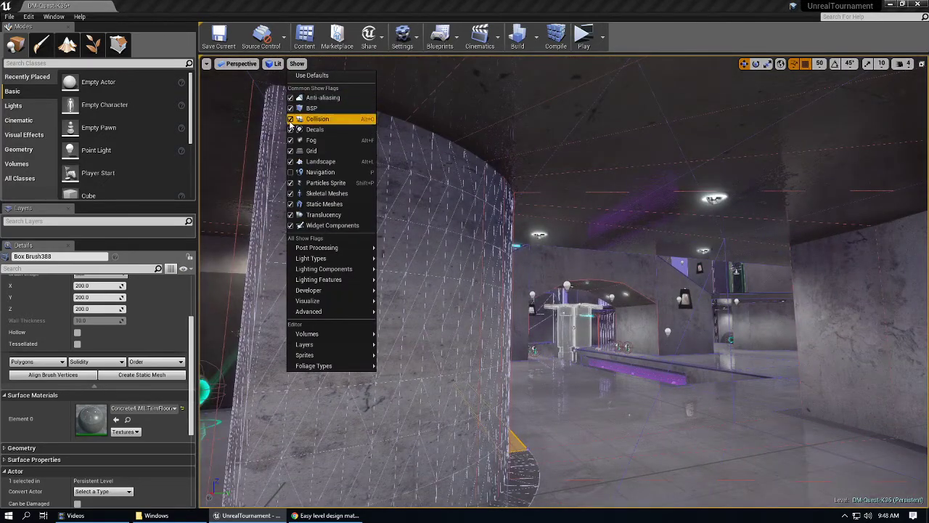
pyautogui.moveTo(563, 281); pyautogui.dragTo(649, 286, button='right')
pyautogui.click(297, 64)
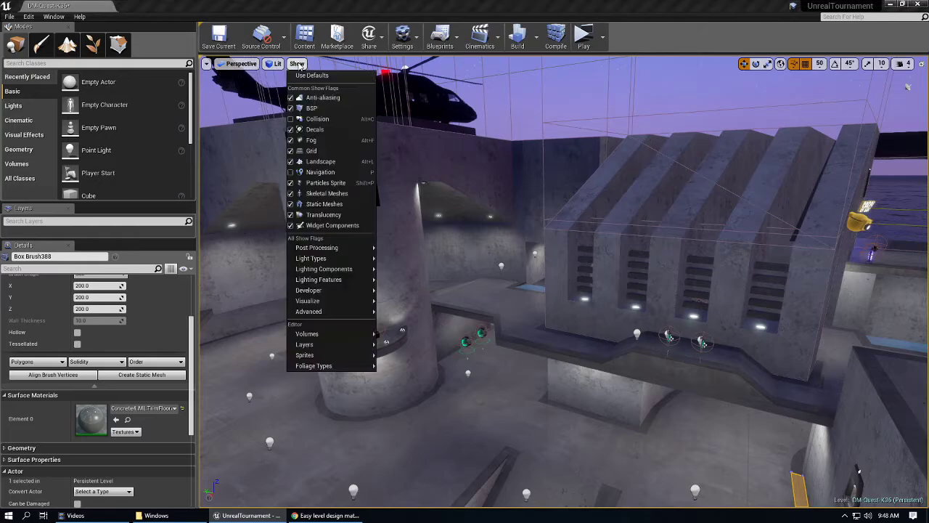
pyautogui.click(293, 119)
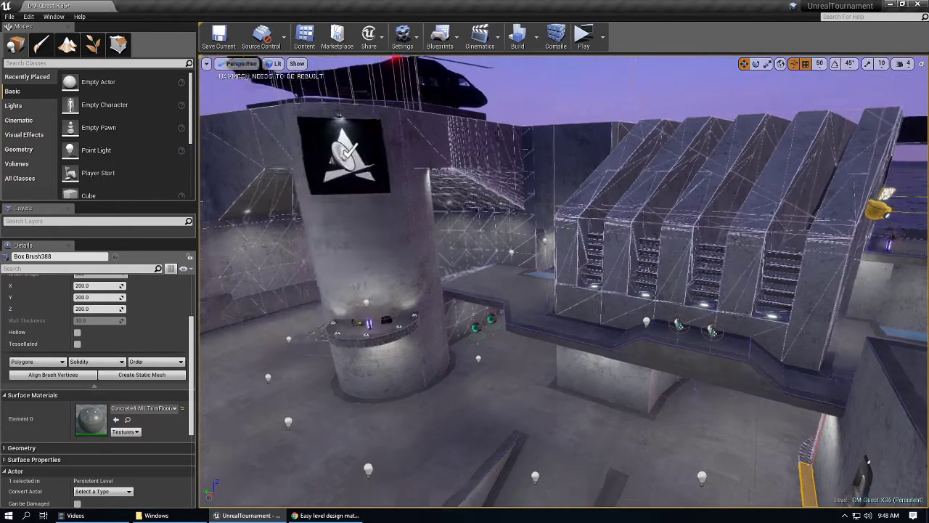
# Step: Fly over the courtyard and select the lift exit marker GenericLift1Exit22 on the floor
pyautogui.moveTo(508, 291); pyautogui.dragTo(529, 290, button='right')
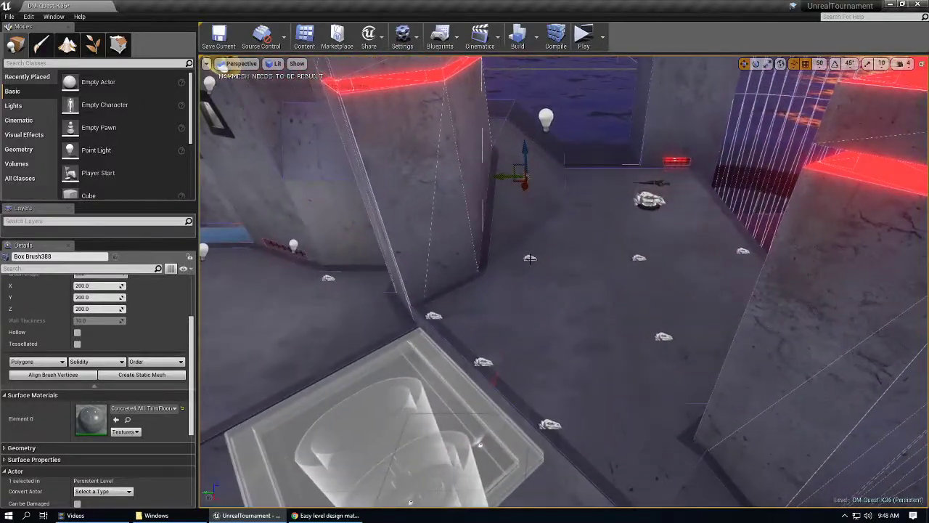
pyautogui.click(530, 258)
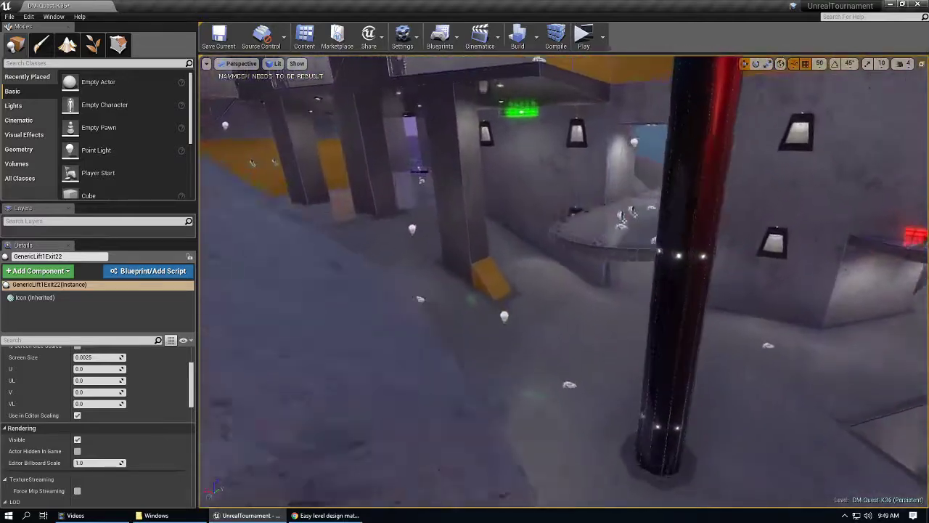
pyautogui.moveTo(563, 281); pyautogui.dragTo(273, 252, button='right')
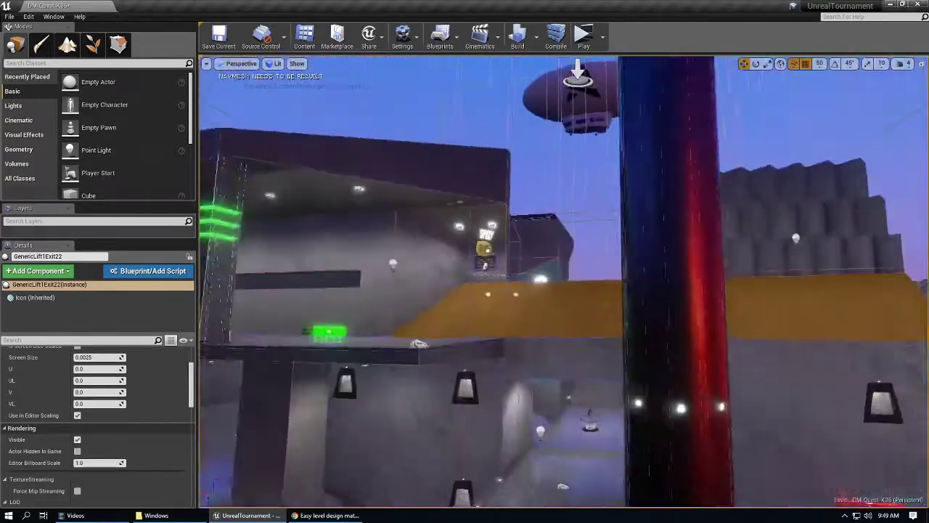
# Step: Select the spectator camera UTSpectatorCamera1 and examine the view it frames
pyautogui.moveTo(563, 231); pyautogui.dragTo(497, 198, button='right')
pyautogui.click(561, 300)
pyautogui.moveTo(561, 300); pyautogui.dragTo(786, 318, button='right')
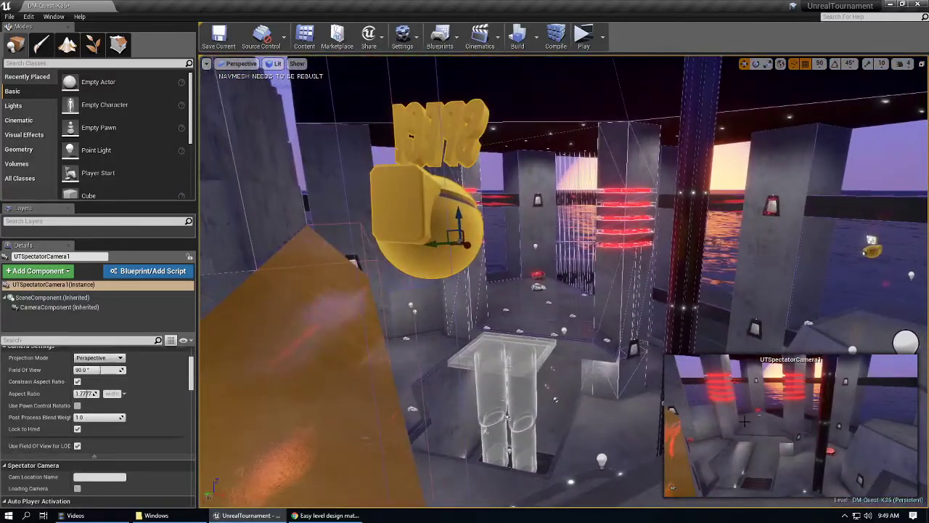
pyautogui.moveTo(448, 327); pyautogui.dragTo(775, 327, button='right')
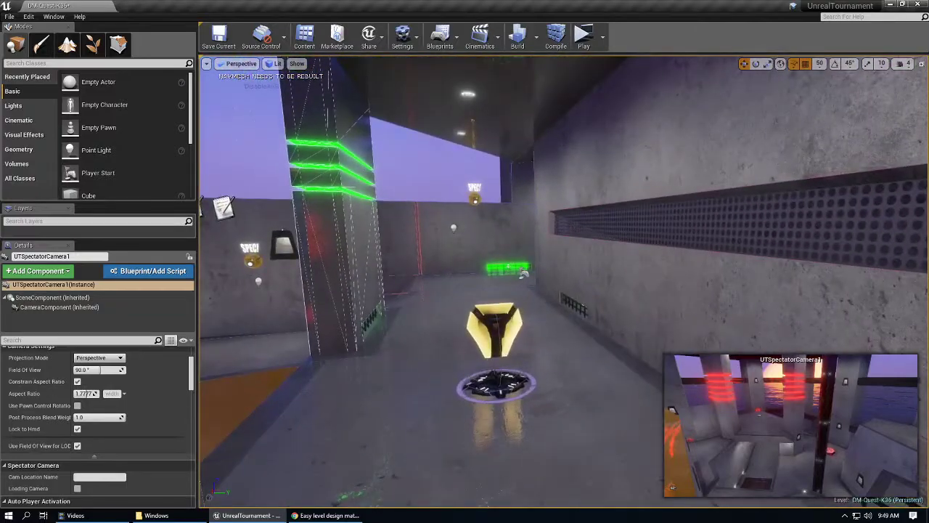
# Step: Select the chest armor pickup armorChest0 and focus the view on it
pyautogui.click(493, 333)
pyautogui.press('f')
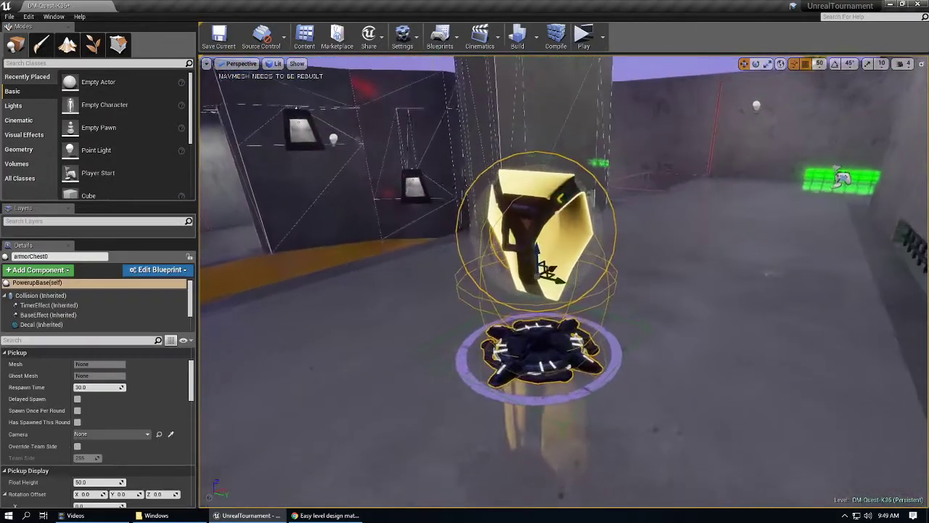
pyautogui.moveTo(463, 269); pyautogui.dragTo(354, 356, button='right')
# Step: Focus on the weapon base rox22 and search the placeable classes for "weap"
pyautogui.click(468, 475)
pyautogui.press('f')
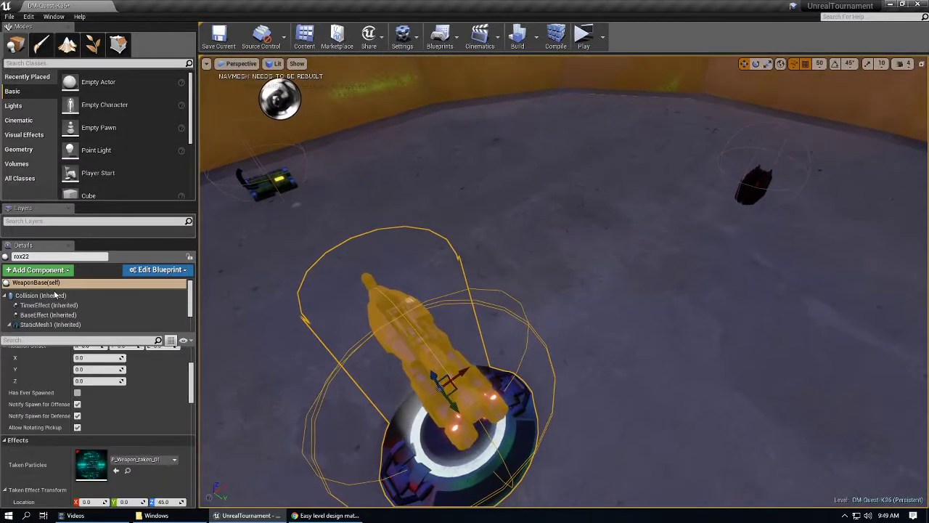
pyautogui.click(49, 62)
pyautogui.write('wea')
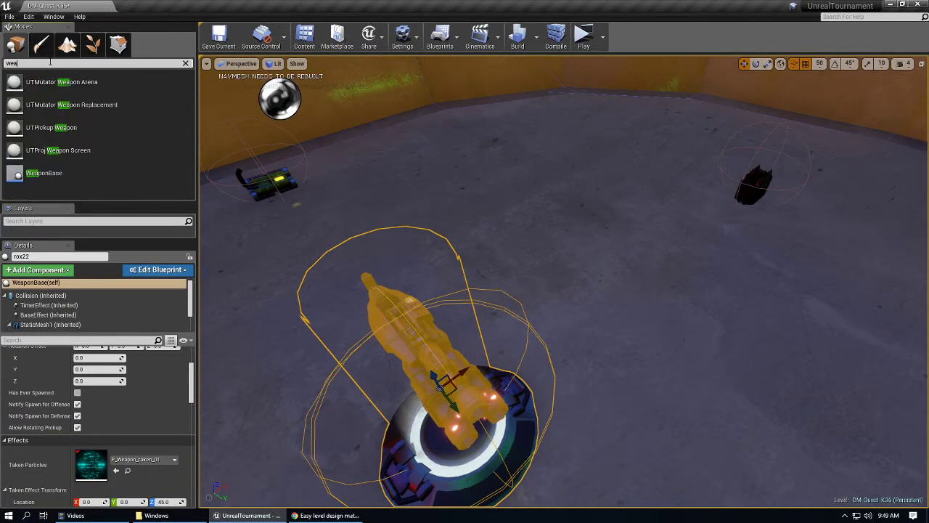
pyautogui.write('p')
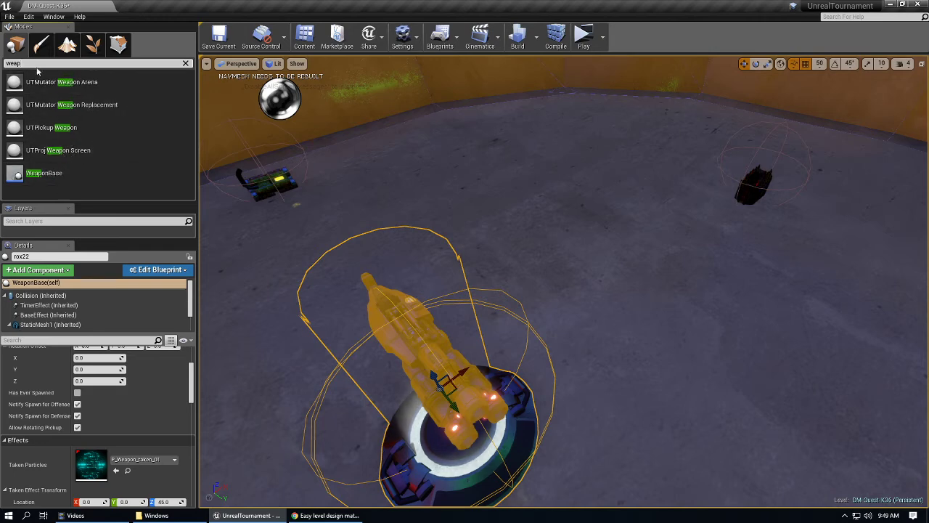
# Step: Select the flak ammo pickup near the orange wall and search the placeable classes for "ammo"
pyautogui.moveTo(392, 247); pyautogui.dragTo(291, 233, button='right')
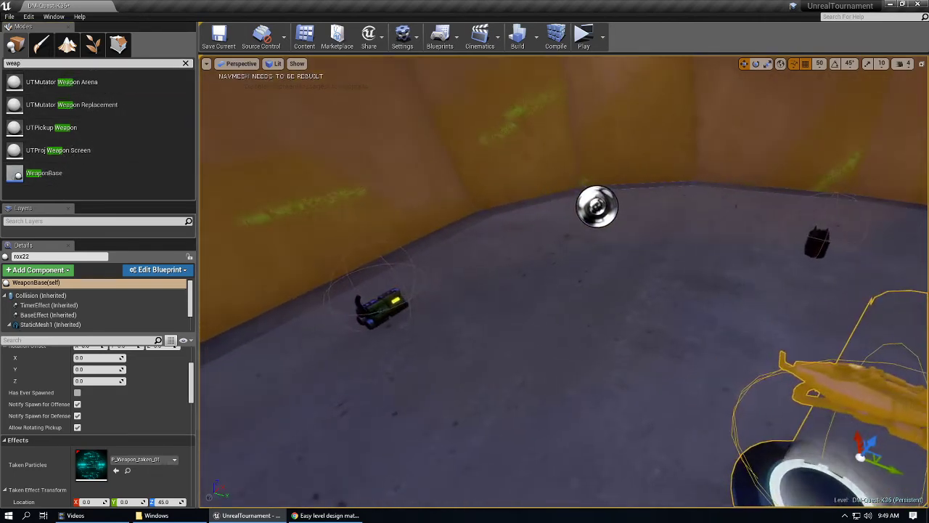
pyautogui.click(377, 309)
pyautogui.moveTo(377, 308); pyautogui.dragTo(231, 223, button='right')
pyautogui.doubleClick(51, 64)
pyautogui.write('amm')
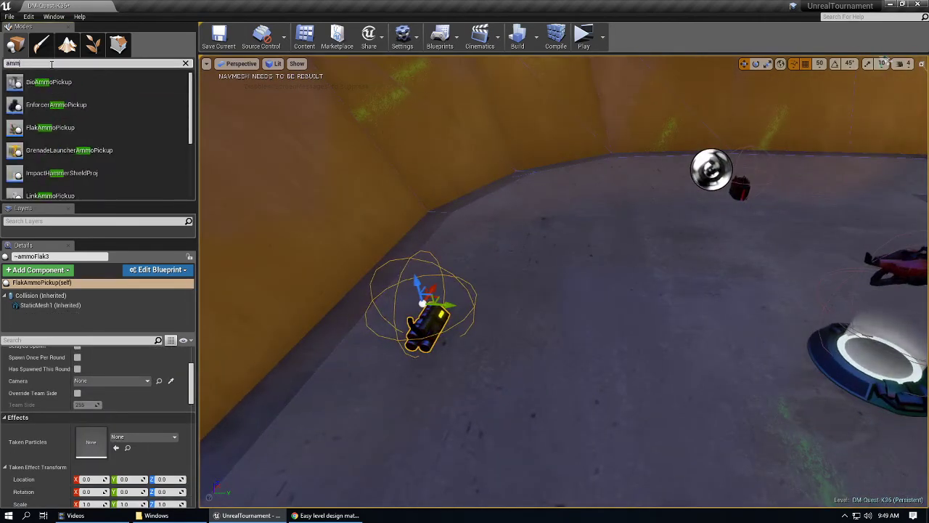
pyautogui.write('o')
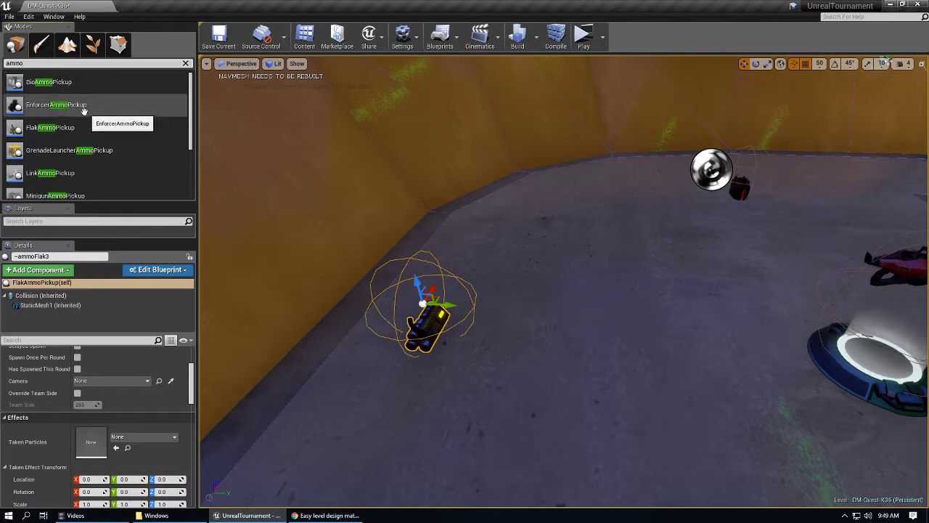
# Step: Focus on the medium health pickup healthMedium5 and select its neighbour healthMedium4
pyautogui.moveTo(305, 217); pyautogui.dragTo(581, 203, button='right')
pyautogui.press('w')
pyautogui.press('w')
pyautogui.moveTo(629, 147); pyautogui.dragTo(646, 234, button='right')
pyautogui.click(551, 276)
pyautogui.press('f')
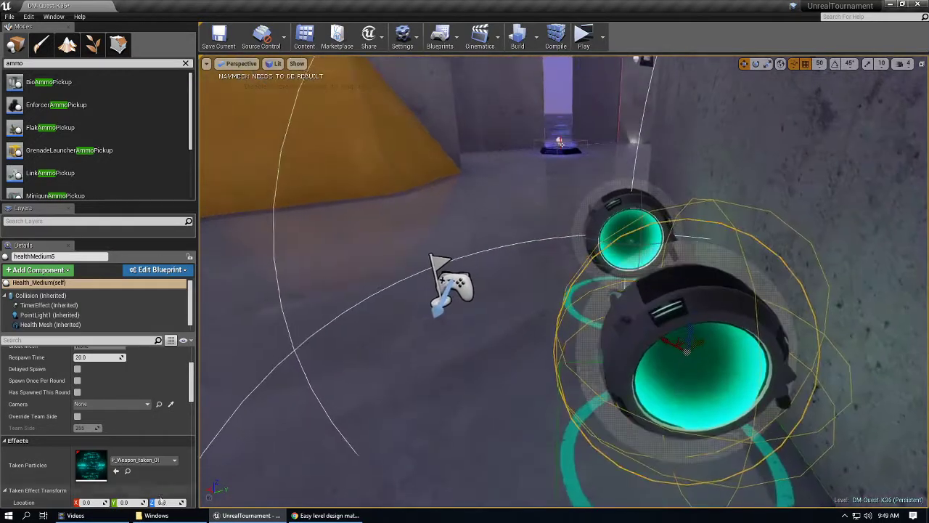
pyautogui.click(630, 241)
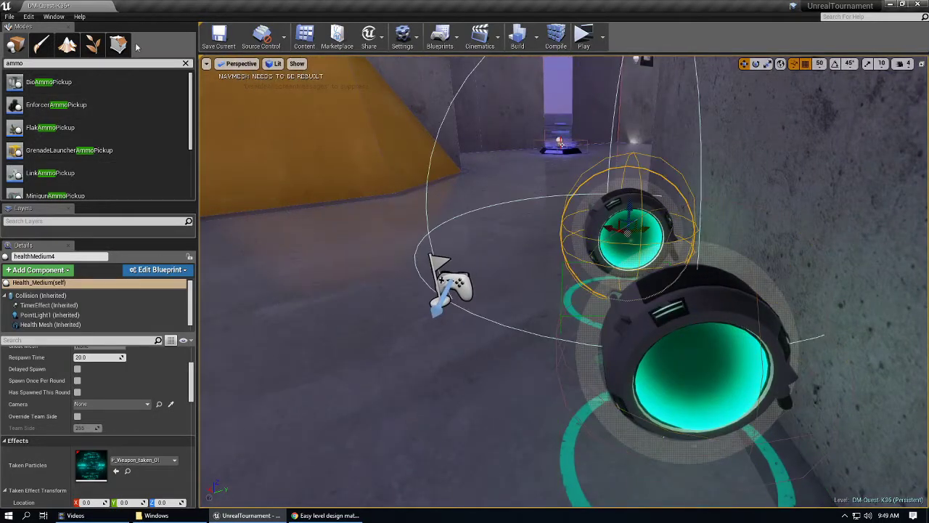
# Step: Clear the class search and select the small health pickup healthVial11ramp
pyautogui.click(185, 64)
pyautogui.press('s')
pyautogui.moveTo(501, 211)
pyautogui.mouseDown(button='right')
pyautogui.moveTo(489, 191)
pyautogui.moveTo(504, 243)
pyautogui.mouseUp(button='right')
pyautogui.press('w')
pyautogui.click(527, 315)
pyautogui.moveTo(527, 315)
pyautogui.mouseDown(button='right')
pyautogui.moveTo(421, 272)
pyautogui.moveTo(503, 294)
pyautogui.mouseUp(button='right')
pyautogui.press('w')
pyautogui.click(502, 250)
pyautogui.moveTo(502, 251)
pyautogui.mouseDown(button='right')
pyautogui.moveTo(436, 204)
pyautogui.moveTo(581, 225)
pyautogui.moveTo(792, 221)
pyautogui.moveTo(841, 207)
pyautogui.mouseUp(button='right')
pyautogui.press('w')
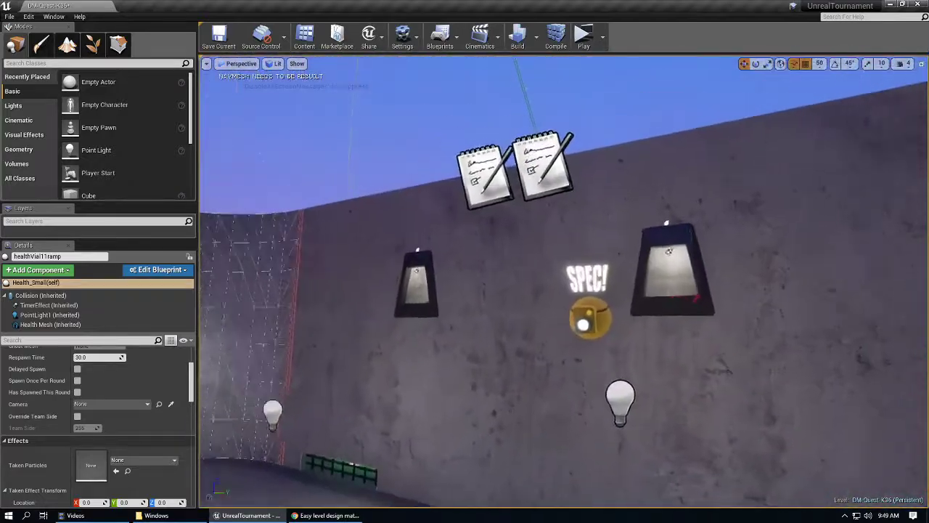
# Step: Select the Note2 actor above the wall and view it in the World Outliner window
pyautogui.press('w')
pyautogui.moveTo(453, 267); pyautogui.dragTo(502, 245, button='right')
pyautogui.click(455, 229)
pyautogui.moveTo(454, 227); pyautogui.dragTo(397, 234, button='right')
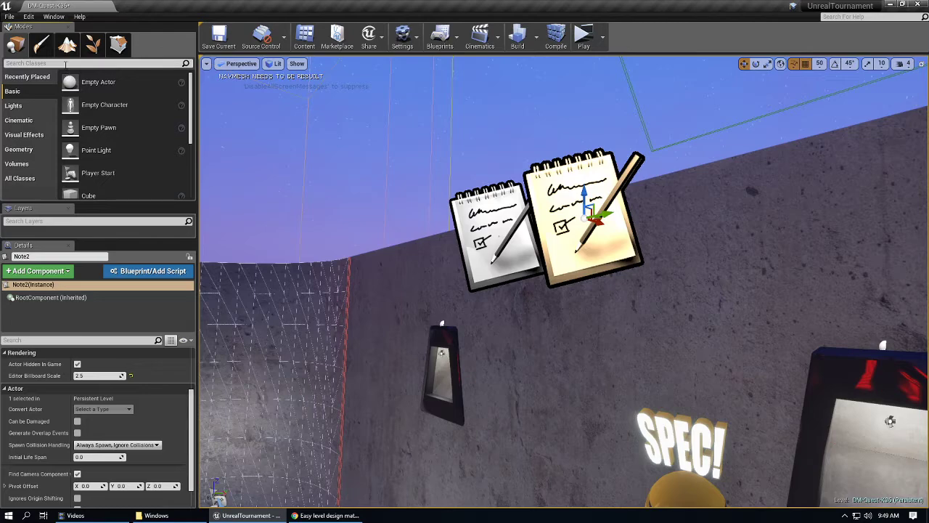
pyautogui.moveTo(218, 0); pyautogui.dragTo(247, 0)
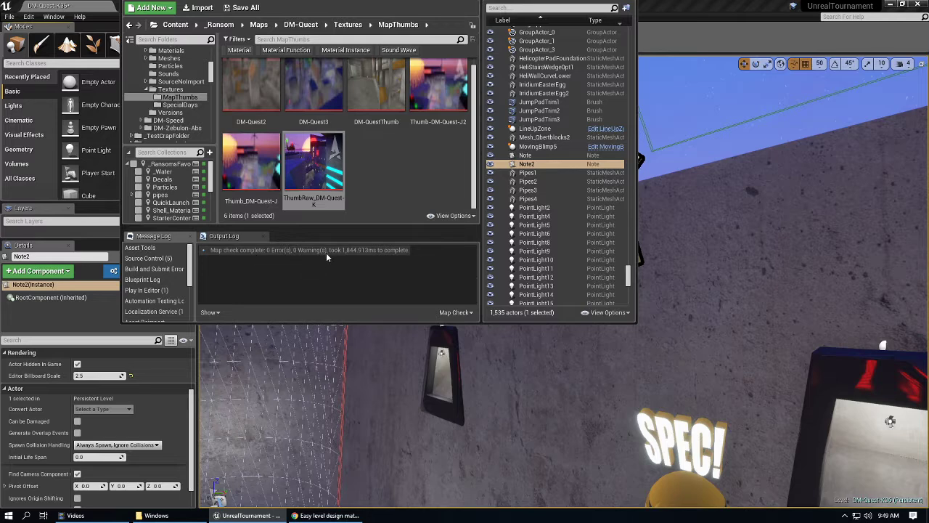
pyautogui.click(271, 254)
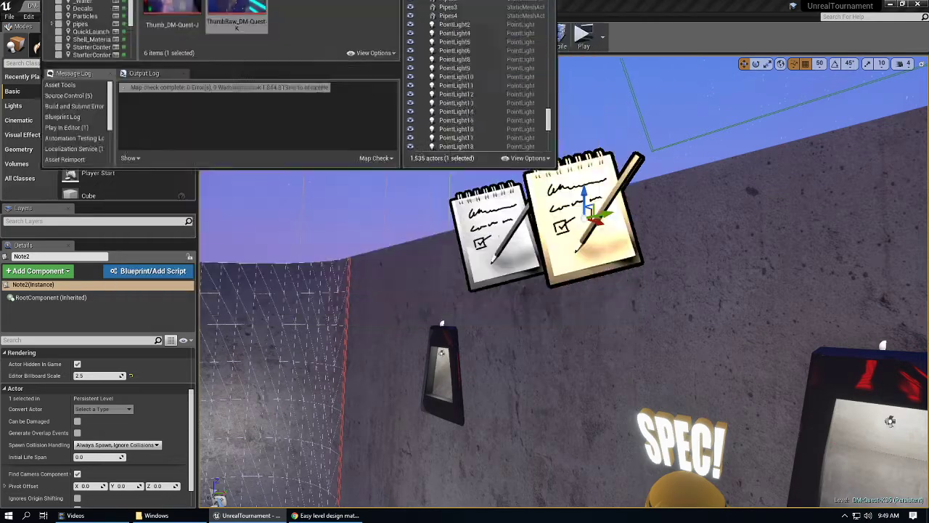
# Step: Examine the two note actors and the wall brush Box Brush766 from above the arena
pyautogui.click(501, 249)
pyautogui.moveTo(500, 250)
pyautogui.mouseDown(button='right')
pyautogui.moveTo(434, 231)
pyautogui.moveTo(549, 179)
pyautogui.moveTo(520, 220)
pyautogui.moveTo(531, 181)
pyautogui.mouseUp(button='right')
pyautogui.click(550, 178)
pyautogui.click(549, 202)
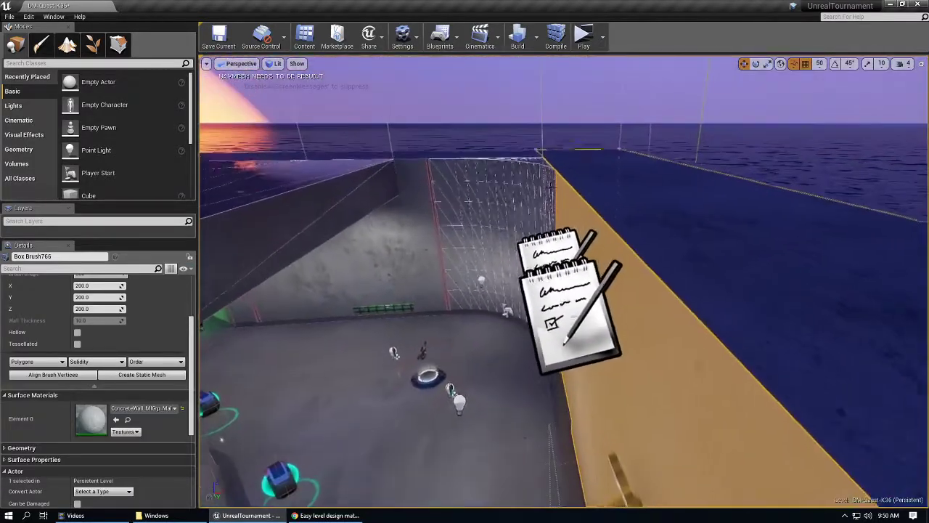
pyautogui.click(573, 314)
pyautogui.moveTo(573, 314)
pyautogui.mouseDown(button='right')
pyautogui.moveTo(581, 319)
pyautogui.moveTo(589, 286)
pyautogui.moveTo(573, 278)
pyautogui.moveTo(630, 313)
pyautogui.moveTo(711, 317)
pyautogui.moveTo(661, 297)
pyautogui.mouseUp(button='right')
pyautogui.click(589, 286)
# Step: Enter Geometry Editing mode and select the green jump pad BaseJumpPad3
pyautogui.hotkey('shift', '5')
pyautogui.click(590, 298)
pyautogui.moveTo(581, 294)
pyautogui.mouseDown(button='right')
pyautogui.moveTo(590, 298)
pyautogui.moveTo(283, 309)
pyautogui.moveTo(603, 309)
pyautogui.moveTo(617, 334)
pyautogui.moveTo(589, 371)
pyautogui.mouseUp(button='right')
pyautogui.click(585, 248)
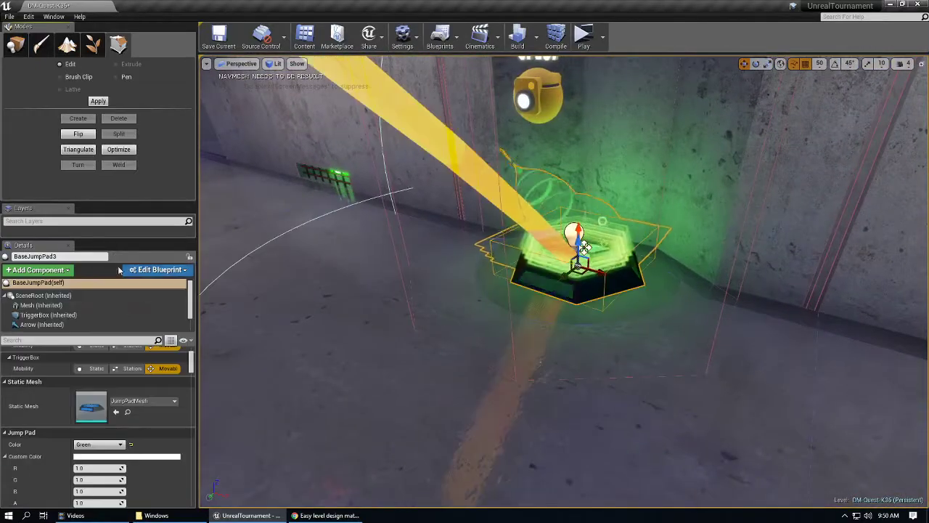
# Step: Filter the jump pad's details by "jum" and open its Restricted Jump Time value for editing
pyautogui.click(43, 340)
pyautogui.write('jum')
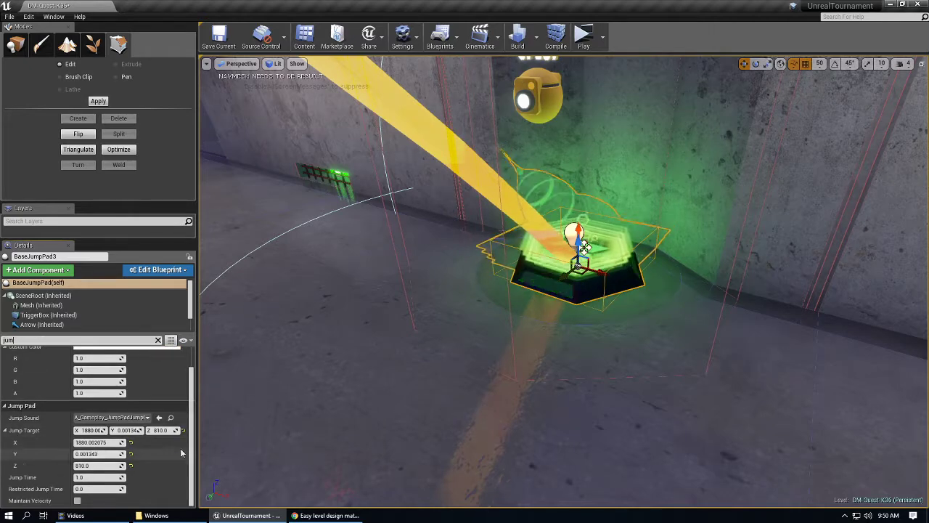
pyautogui.click(91, 489)
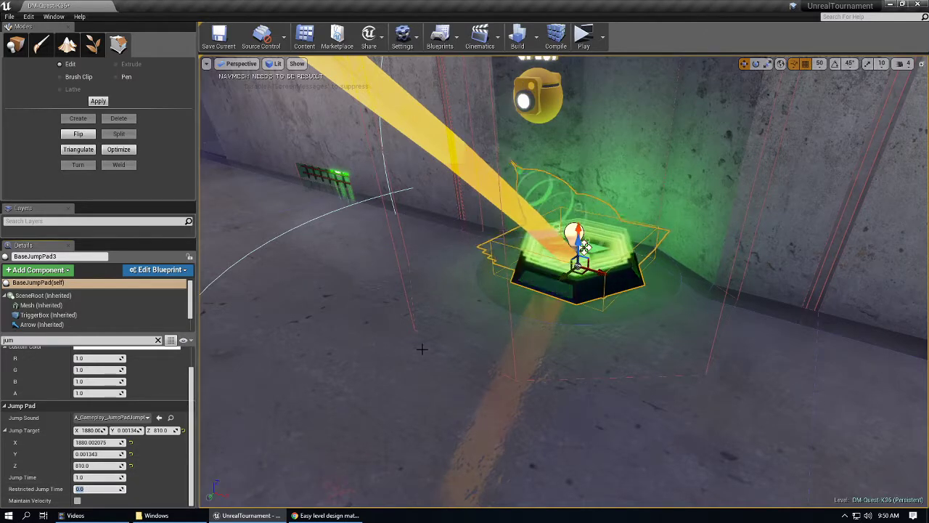
# Step: Fly up to the helicopter pad, inspect its foundation mesh and select the HeliWallCurveUpper static mesh
pyautogui.moveTo(584, 247); pyautogui.dragTo(435, 334, button='right')
pyautogui.click(501, 377)
pyautogui.click(412, 174)
pyautogui.click(464, 269)
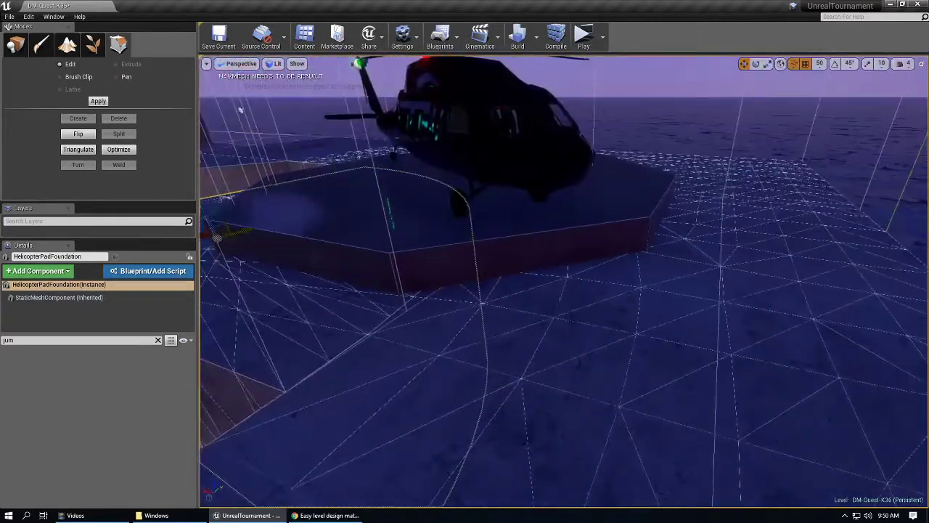
pyautogui.click(494, 348)
pyautogui.moveTo(493, 348); pyautogui.dragTo(580, 326, button='right')
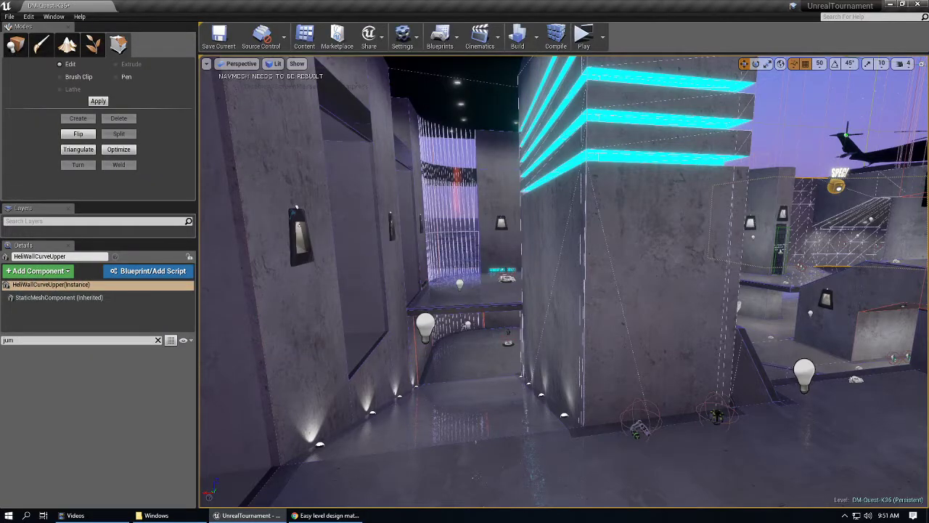
# Step: Switch to Chrome, look through the level design material forum thread and open the MediaFire link in its last post
pyautogui.click(326, 515)
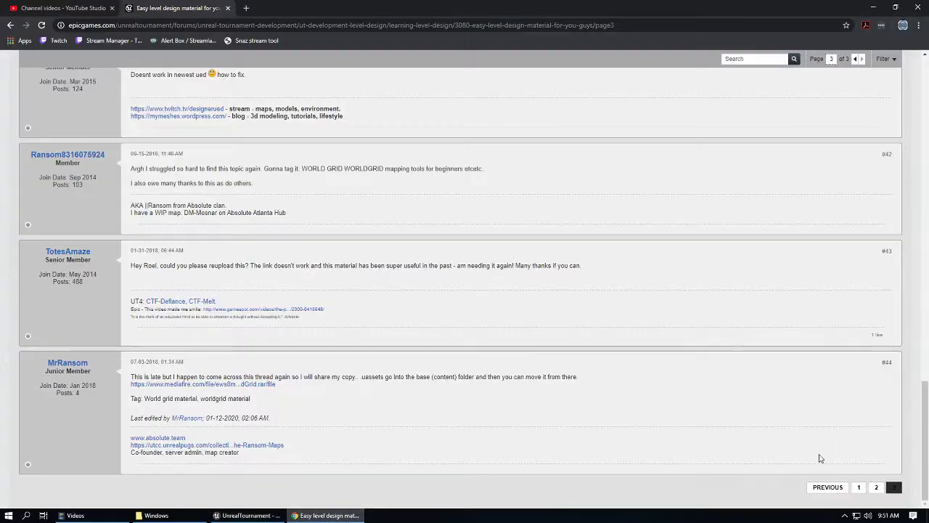
pyautogui.moveTo(924, 450); pyautogui.dragTo(922, 123)
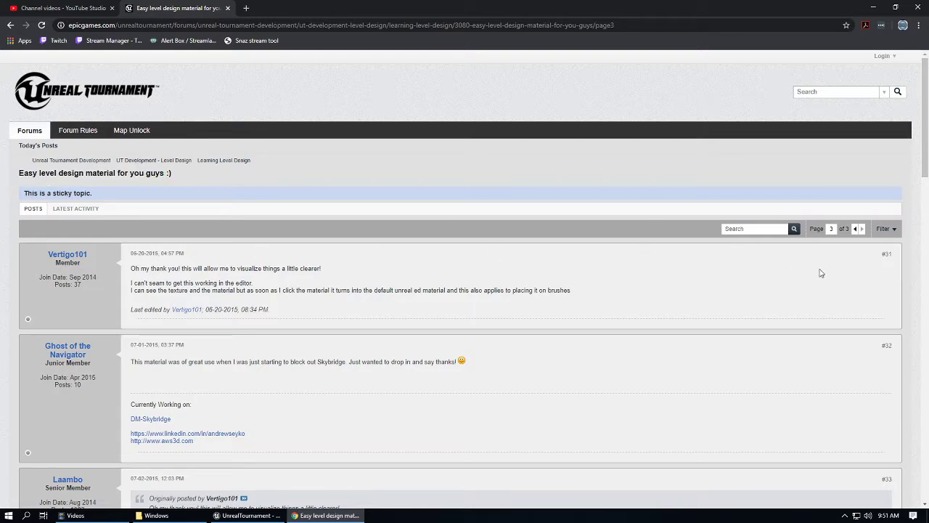
pyautogui.scroll(-20, 617, 233)
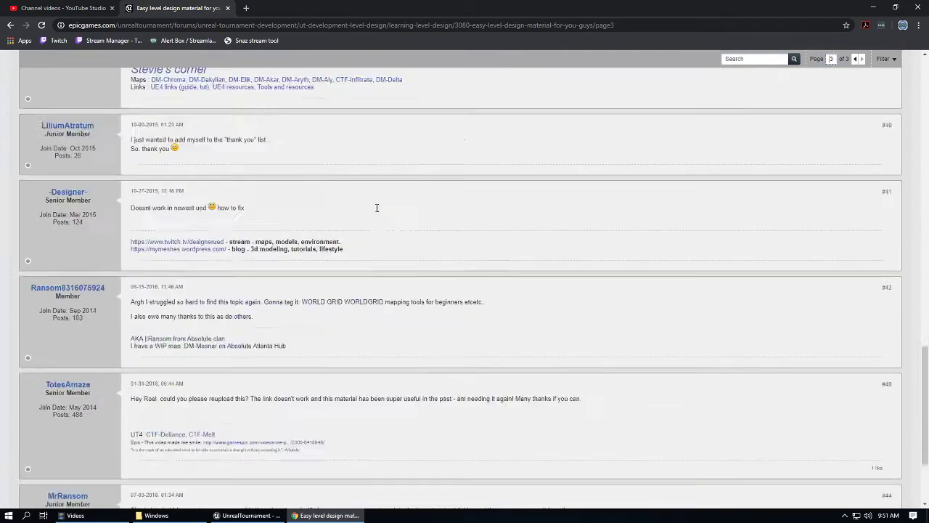
pyautogui.click(216, 385)
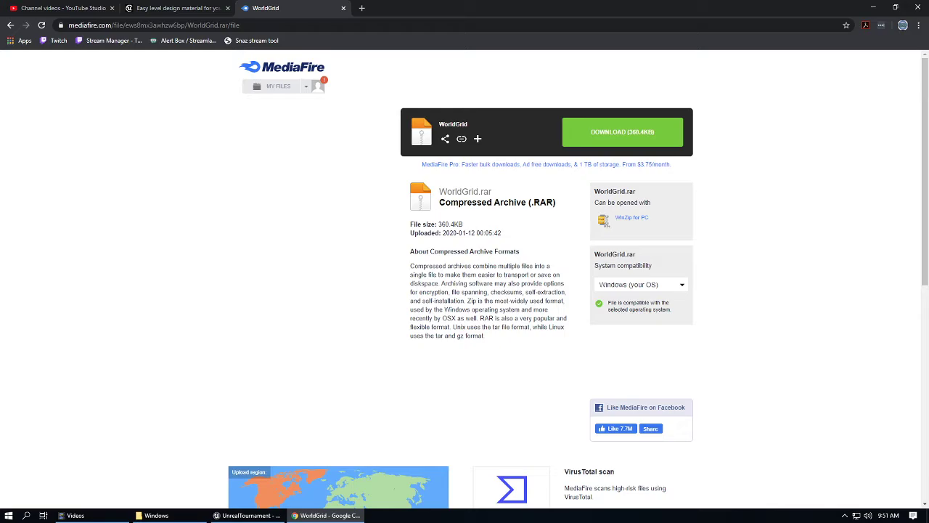
# Step: Switch back to Unreal Editor and bring the Content Browser window into view with its top-level Content folder showing
pyautogui.hotkey('alt', 'Tab')
pyautogui.moveTo(450, 0); pyautogui.dragTo(539, 139)
pyautogui.scroll(10, 290, 209)
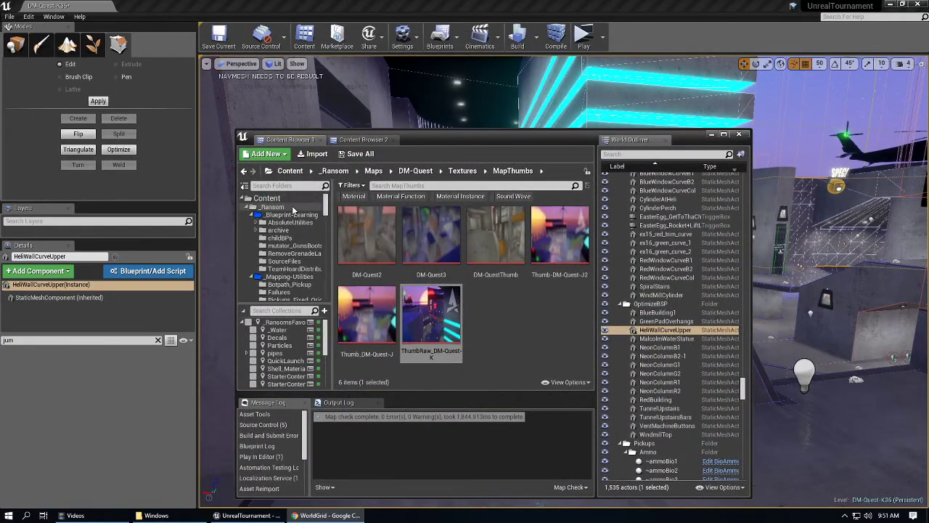
# Step: Show the editor's top-level Content folder in the Windows file explorer
pyautogui.click(287, 199)
pyautogui.rightClick(289, 181)
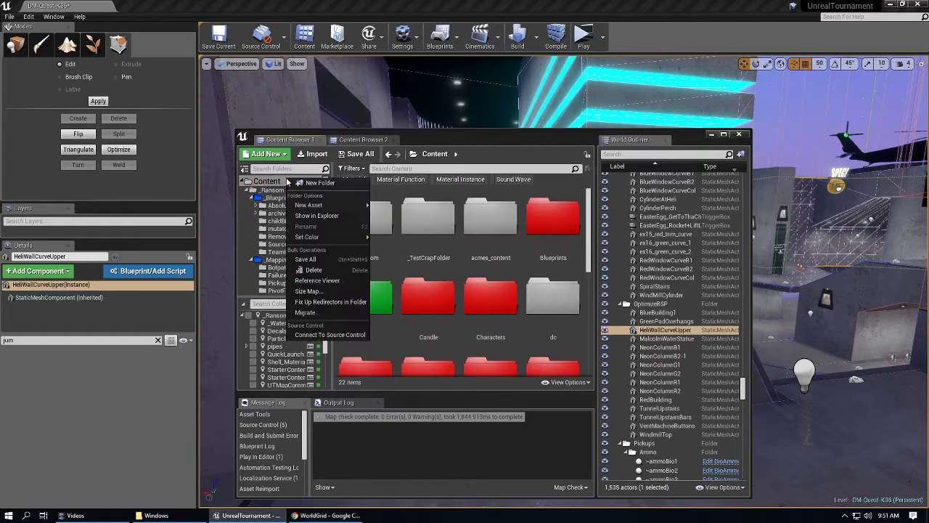
pyautogui.click(347, 216)
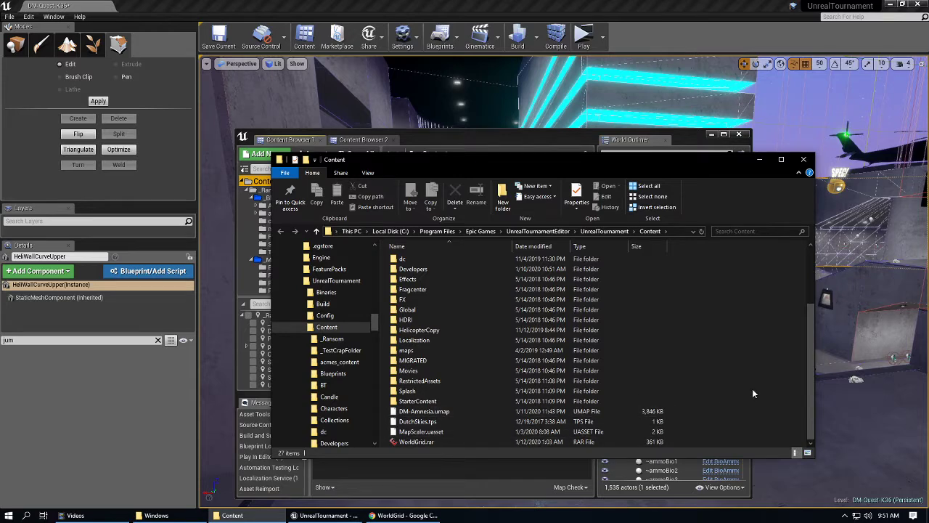
# Step: Try to quick-extract WorldGrid.rar in place with cleanup
pyautogui.click(500, 441)
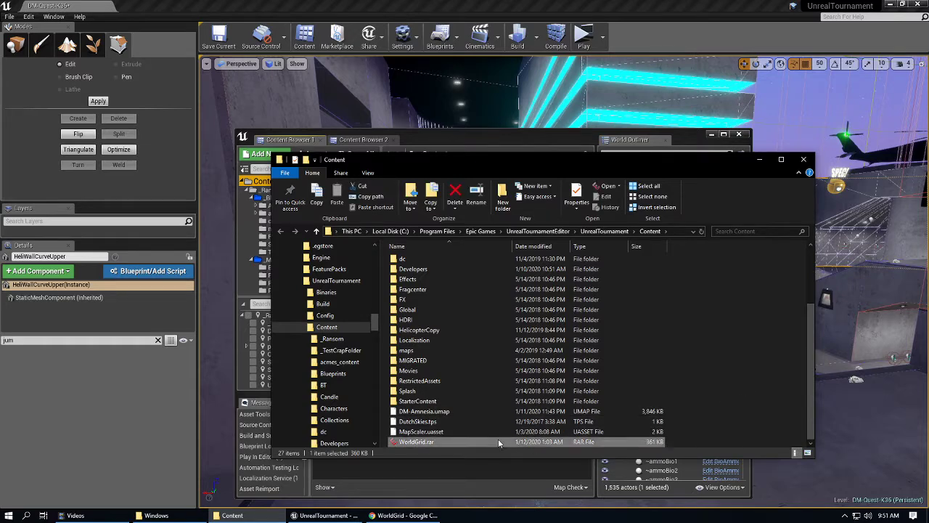
pyautogui.rightClick(498, 442)
pyautogui.click(602, 249)
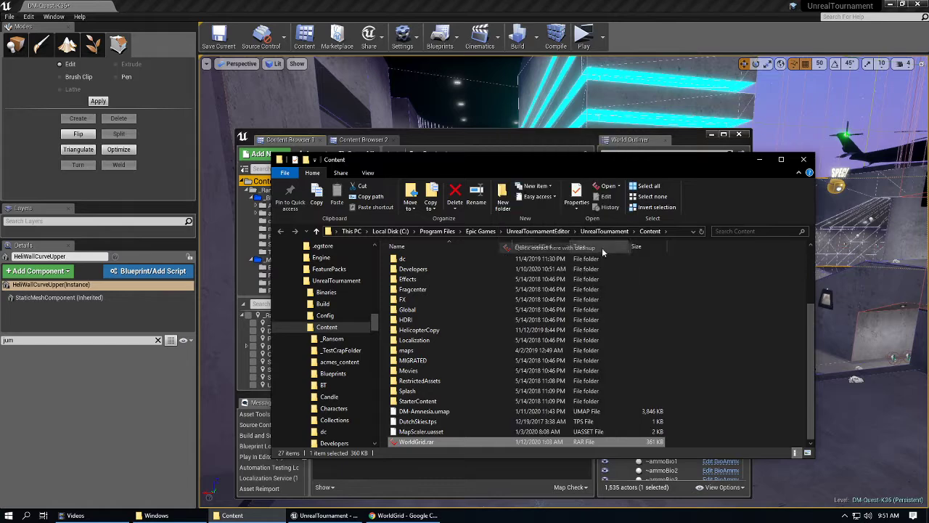
pyautogui.click(711, 361)
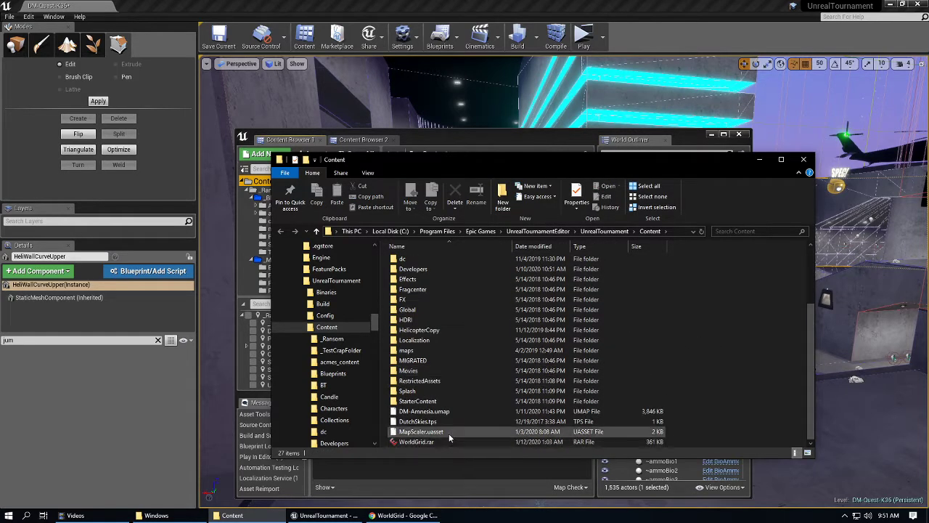
pyautogui.rightClick(430, 441)
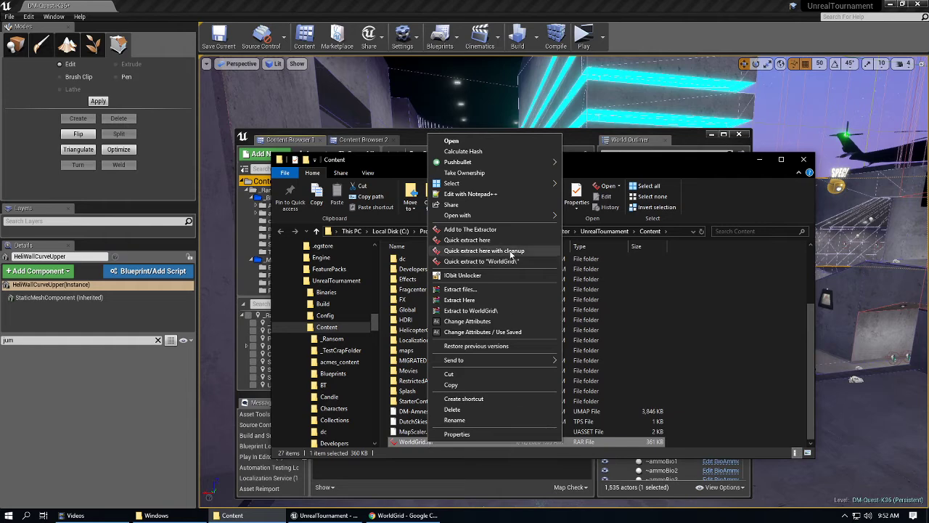
pyautogui.doubleClick(401, 442)
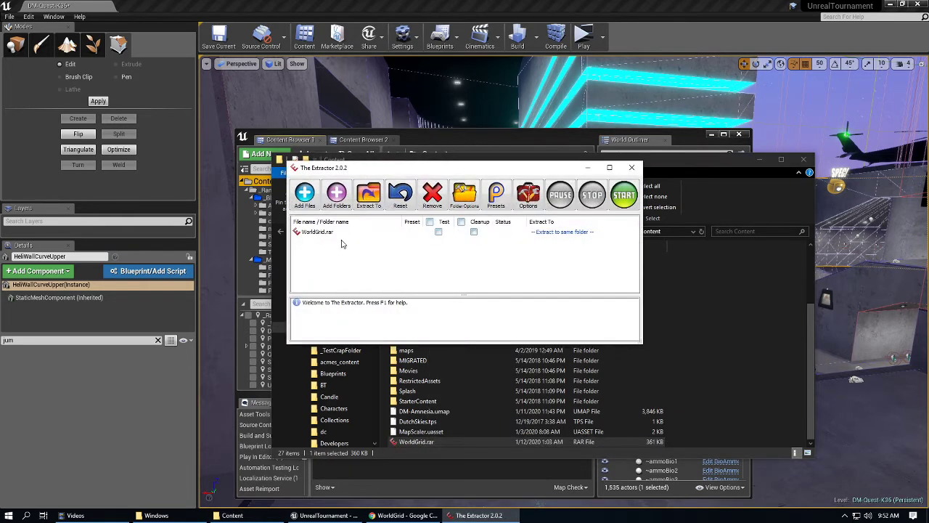
pyautogui.click(336, 232)
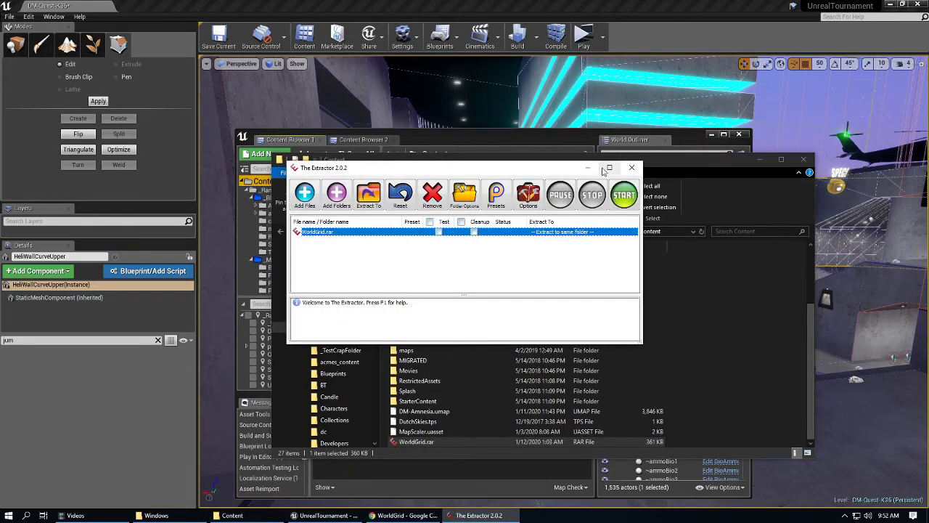
pyautogui.click(632, 168)
pyautogui.scroll(3, 508, 312)
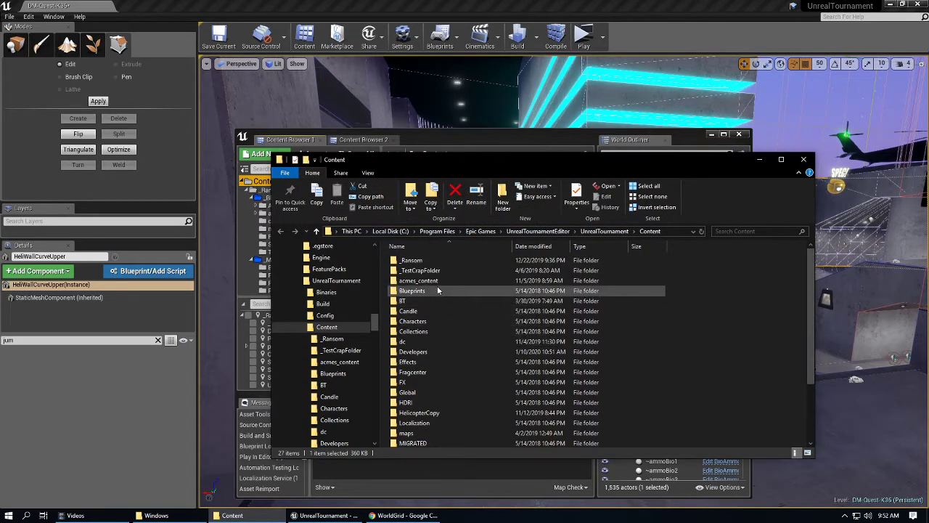
pyautogui.scroll(-3, 434, 316)
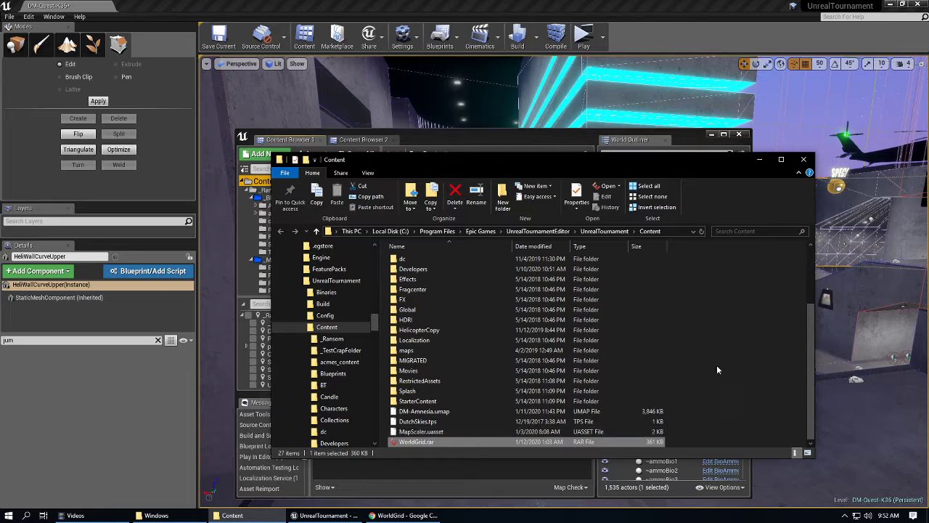
pyautogui.click(736, 404)
pyautogui.press('super+r')
pyautogui.press('Return')
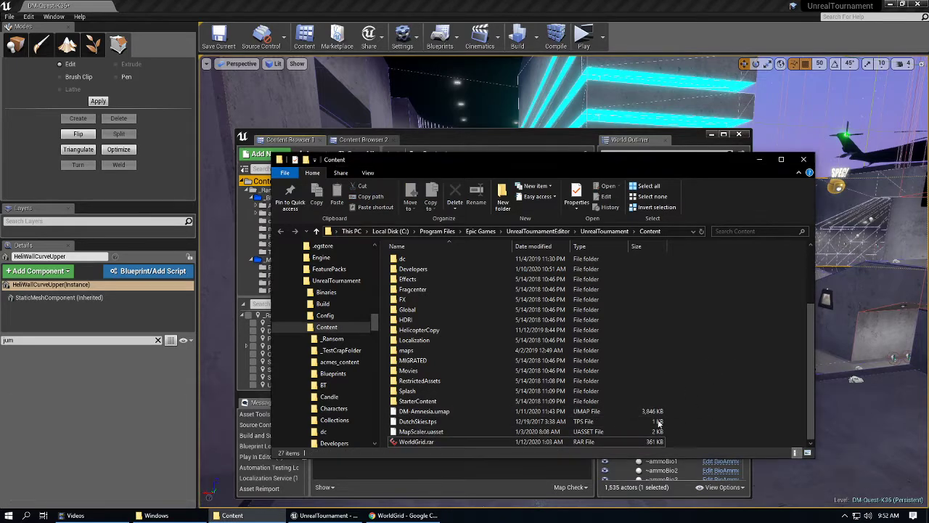
# Step: Extract the WorldGrid.rar archive into a new WorldGrid subfolder of the Content folder
pyautogui.click(441, 441)
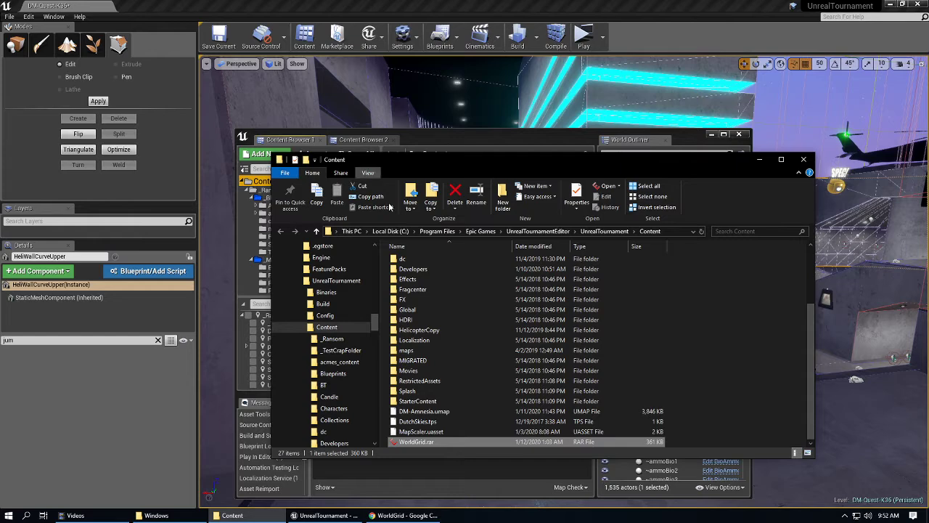
pyautogui.rightClick(418, 442)
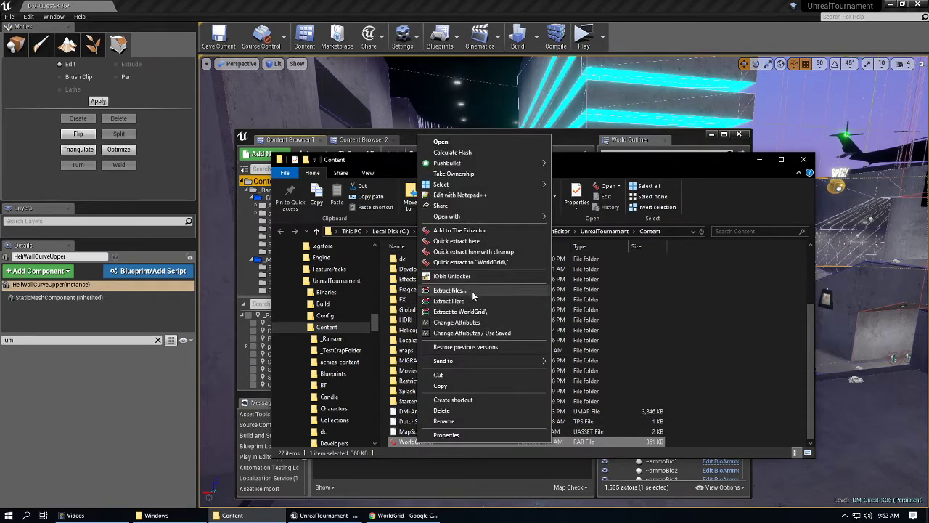
pyautogui.click(489, 311)
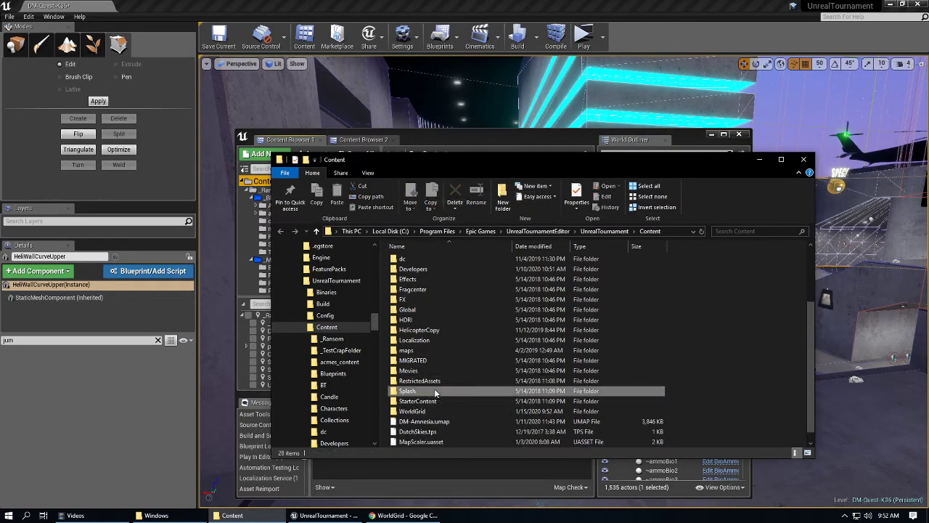
# Step: Open the extracted WorldGrid folder and go down through Program Files, Epic Games, UnrealTournamentEditor and UnrealTournament to its innermost Content folder
pyautogui.press('Return')
pyautogui.press('Down')
pyautogui.press('Return')
pyautogui.press('Down')
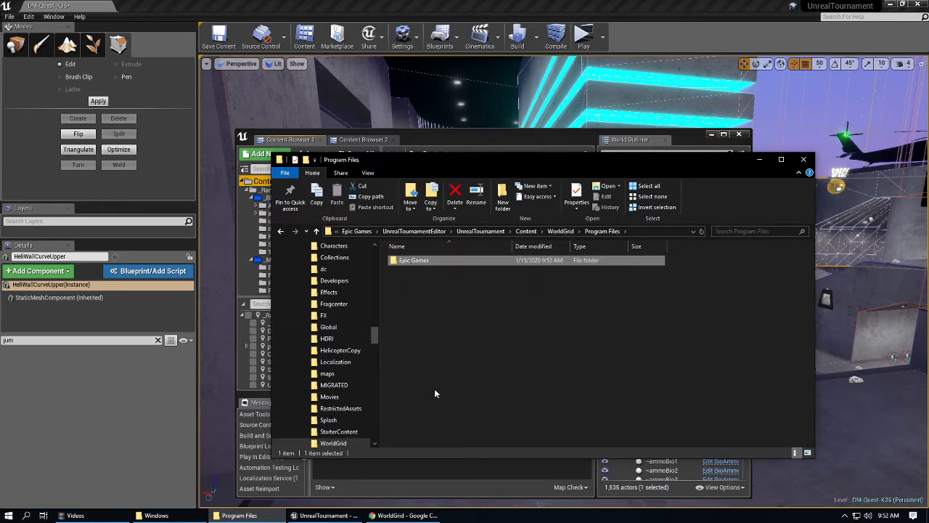
pyautogui.press('Return')
pyautogui.press('Return')
pyautogui.press('Down')
pyautogui.press('Return')
pyautogui.press('Down')
pyautogui.press('Return')
pyautogui.press('Down')
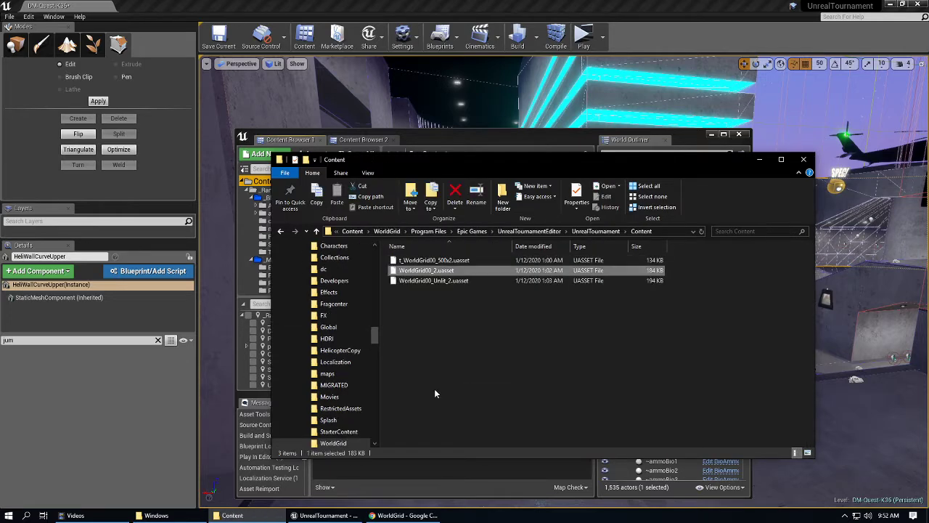
# Step: Move all three WorldGrid .uasset files from the nested folder into the editor's top-level Content folder
pyautogui.click(449, 296)
pyautogui.hotkey('ctrl', 'a')
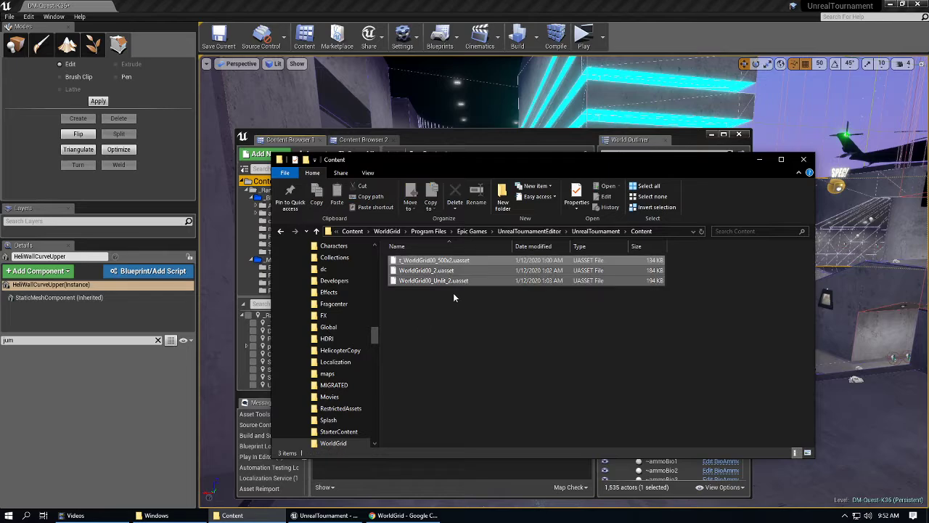
pyautogui.click(284, 233)
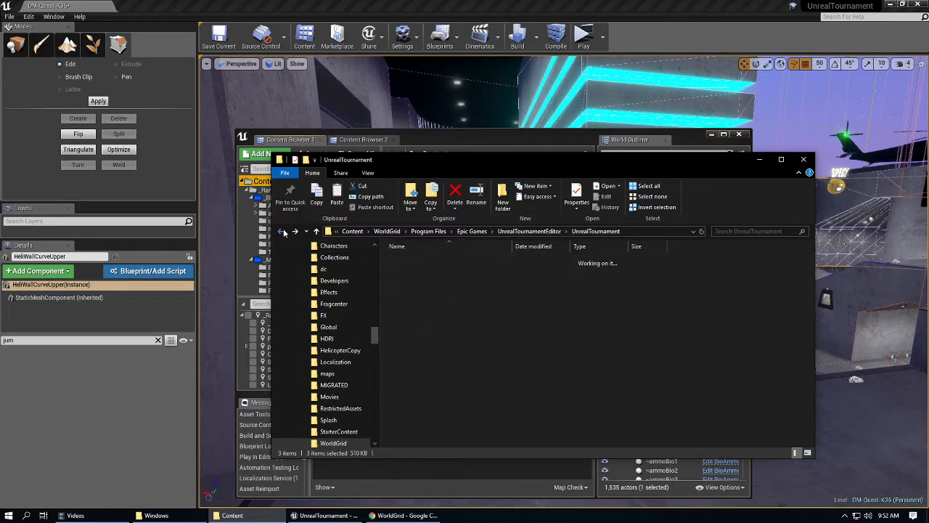
pyautogui.click(284, 233)
pyautogui.click(284, 232)
pyautogui.click(284, 232)
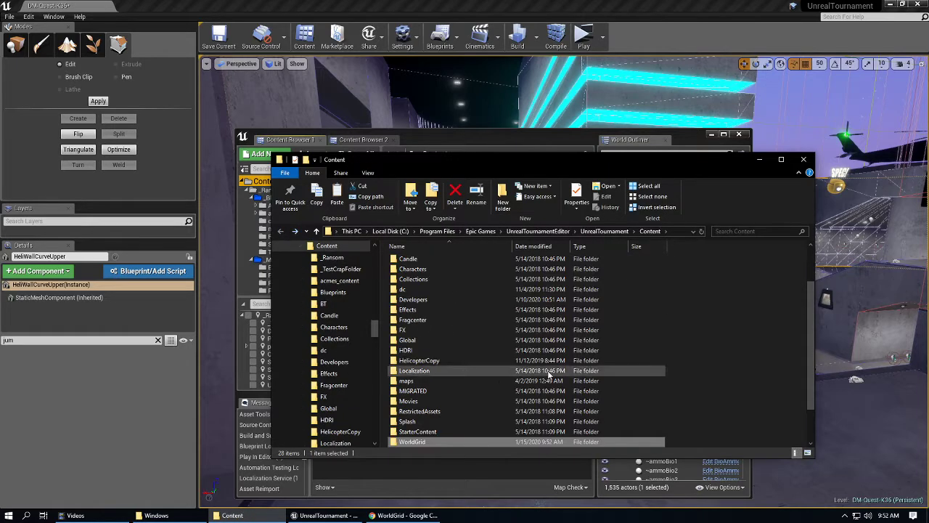
pyautogui.scroll(-1, 690, 377)
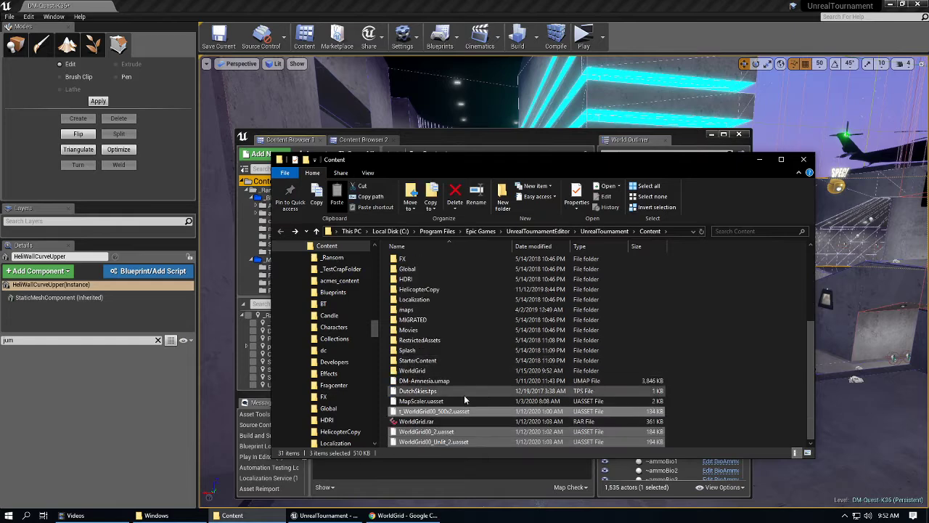
# Step: Delete the WorldGrid.rar archive and the leftover WorldGrid folder from the Content folder
pyautogui.click(425, 423)
pyautogui.press('Delete')
pyautogui.press('Return')
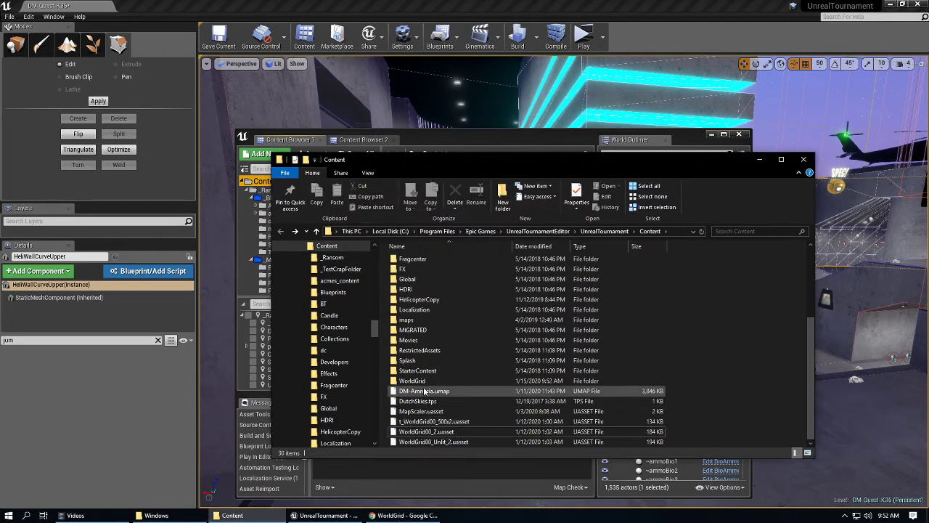
pyautogui.click(428, 383)
pyautogui.press('Delete')
pyautogui.press('Return')
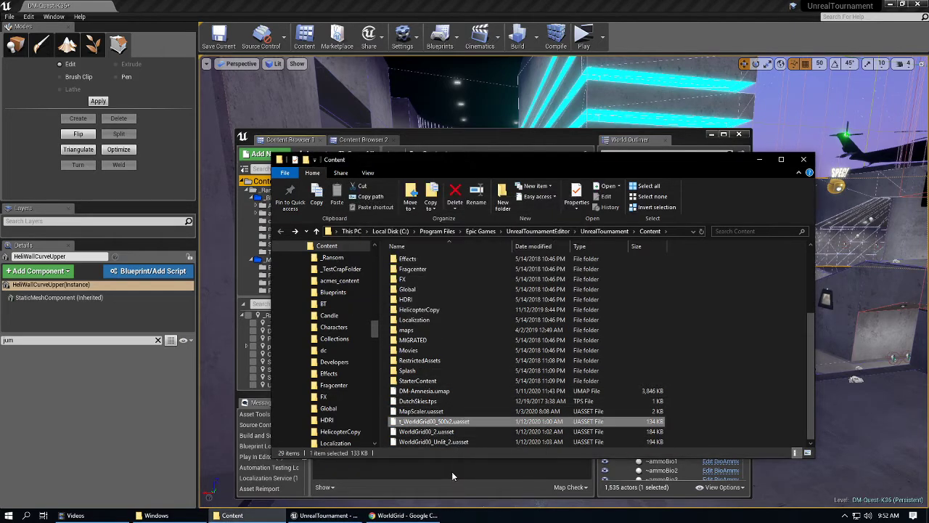
# Step: Switch back to Unreal Editor and select the imported WorldGrid00_Unlit_2 material in the top-level Content folder
pyautogui.click(451, 472)
pyautogui.scroll(-5, 511, 289)
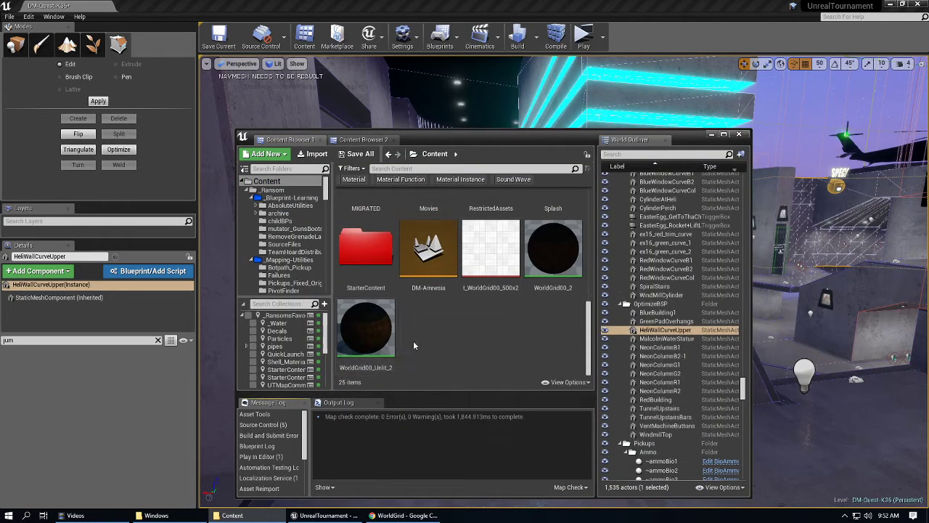
pyautogui.click(574, 260)
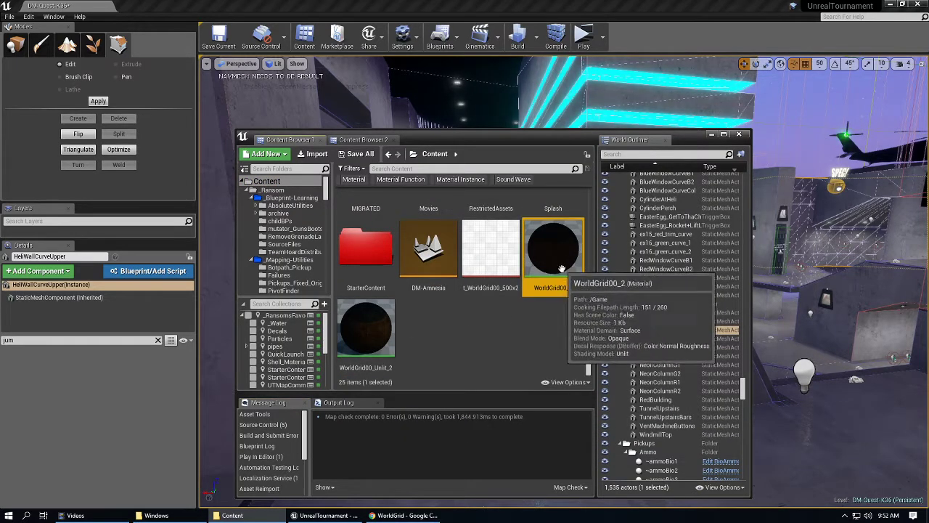
pyautogui.click(371, 355)
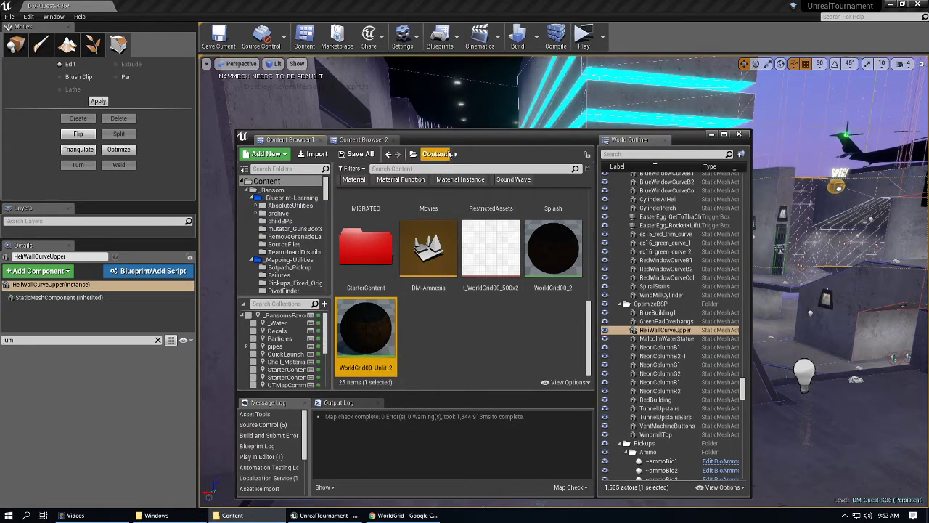
# Step: Apply the WorldGrid00_Unlit_2 material to all BSP surfaces of the level and inspect the grid on walls and floor
pyautogui.moveTo(445, 149); pyautogui.dragTo(522, 7)
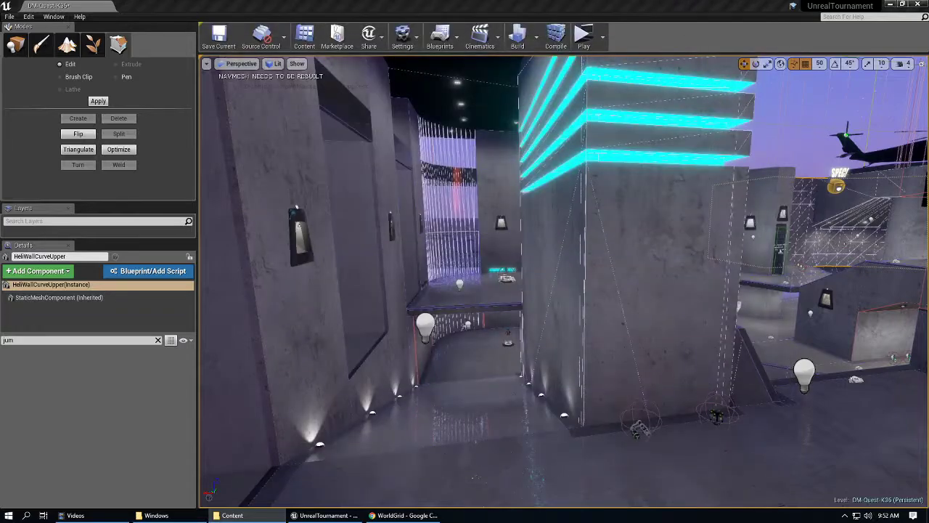
pyautogui.click(486, 380)
pyautogui.hotkey('ctrl', 'z')
pyautogui.hotkey('ctrl', 'z')
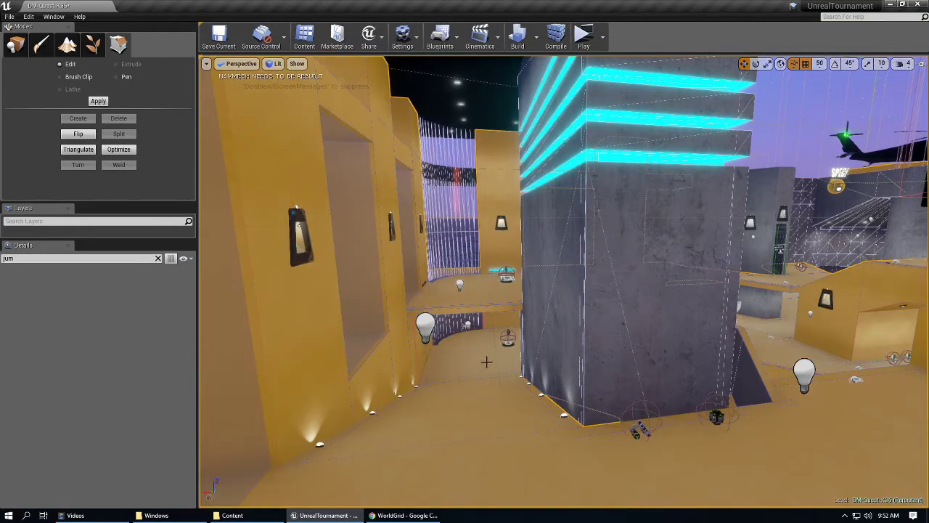
pyautogui.hotkey('ctrl', 'z')
pyautogui.moveTo(490, 351); pyautogui.dragTo(460, 339, button='right')
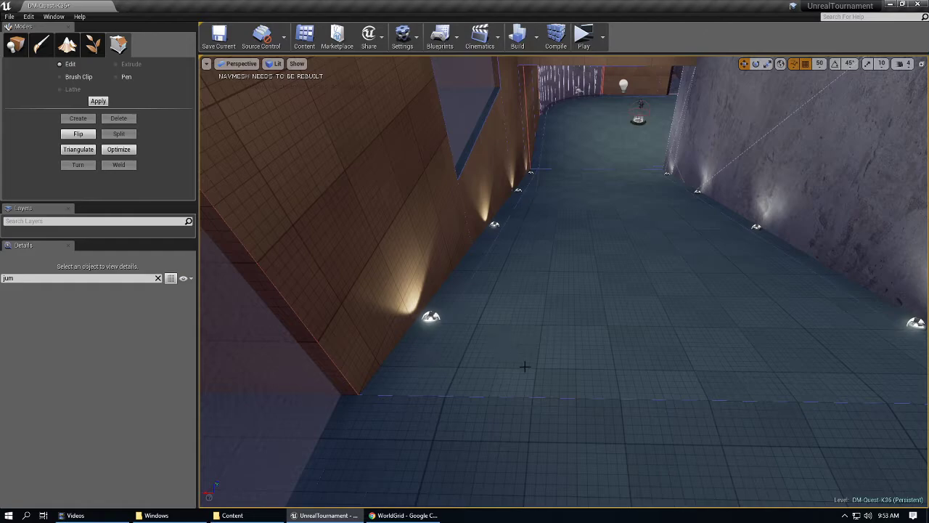
pyautogui.moveTo(524, 367)
pyautogui.mouseDown(button='right')
pyautogui.moveTo(469, 339)
pyautogui.moveTo(538, 370)
pyautogui.mouseUp(button='right')
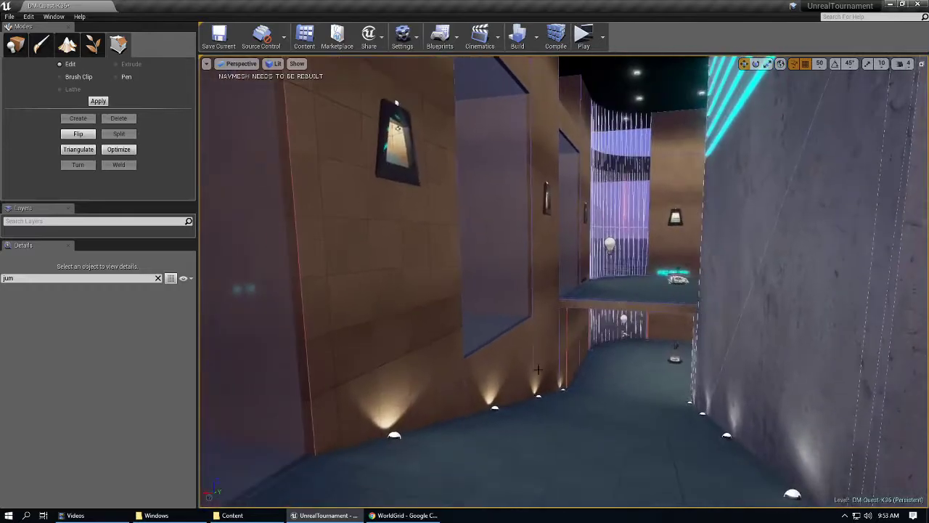
pyautogui.moveTo(408, 381); pyautogui.dragTo(411, 400, button='right')
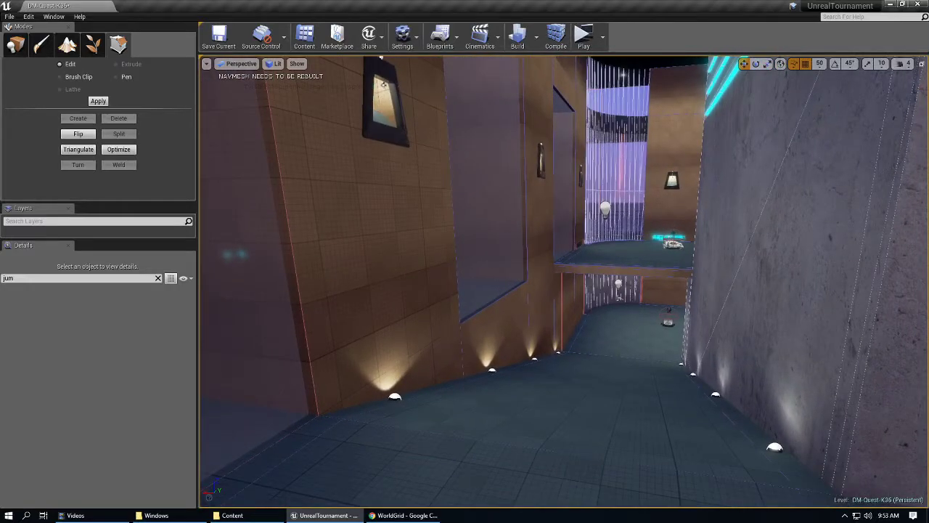
# Step: Select the WorldGrid00_2 material in the Content Browser and apply it to all BSP surfaces of the level
pyautogui.click(305, 37)
pyautogui.click(421, 140)
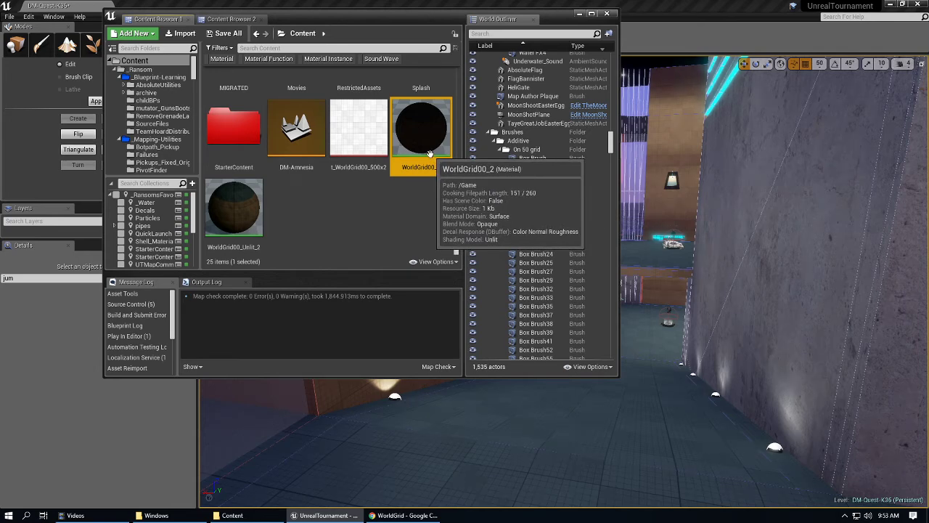
pyautogui.click(733, 184)
pyautogui.click(676, 140)
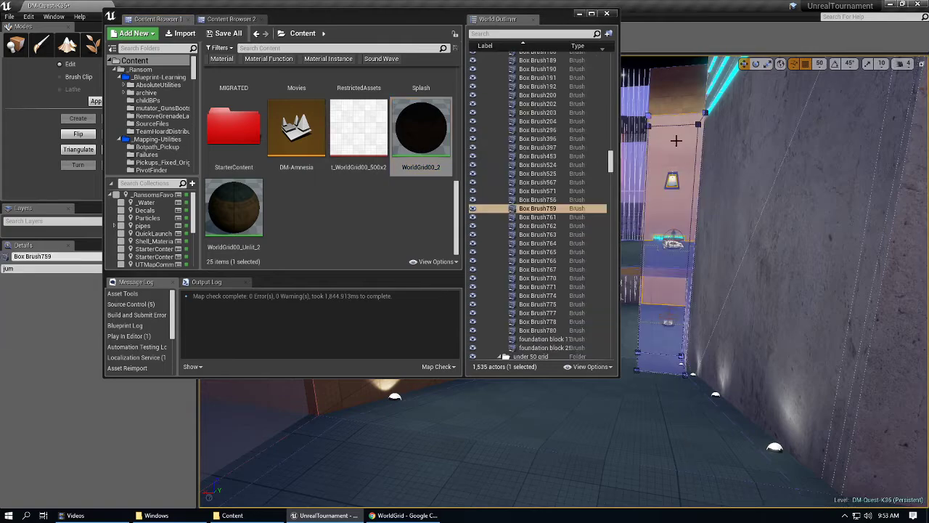
pyautogui.hotkey('shift', 's')
pyautogui.moveTo(425, 22); pyautogui.dragTo(461, 0)
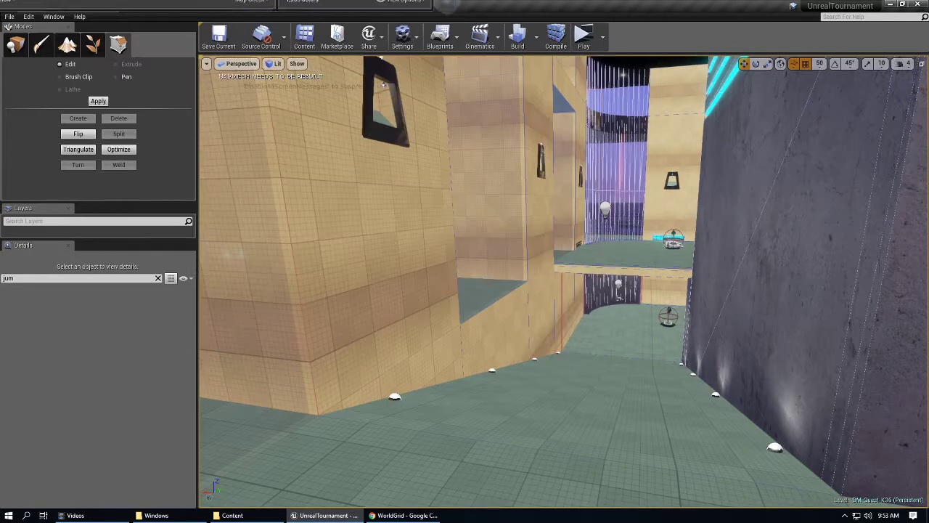
# Step: Launch the level in a standalone game preview and walk over the first ramp to judge the grid scale on floors and walls
pyautogui.moveTo(552, 233); pyautogui.dragTo(625, 225, button='right')
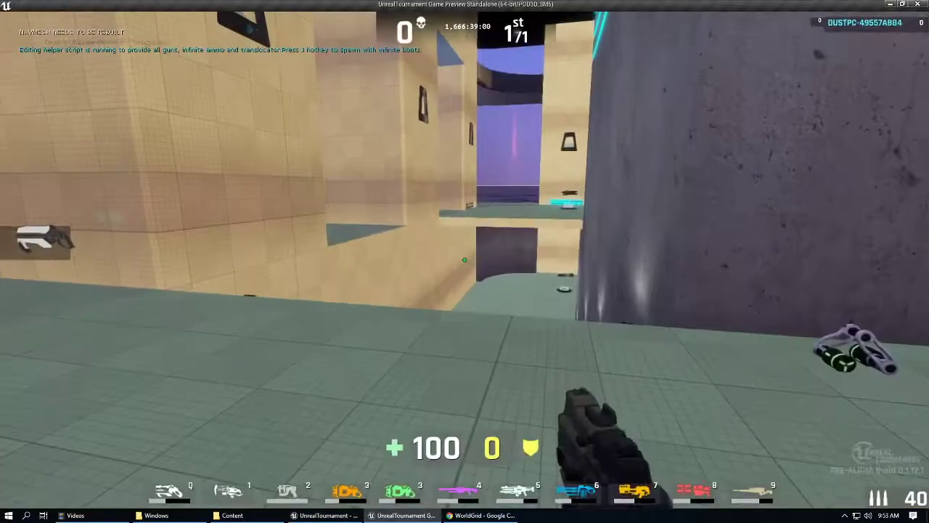
pyautogui.press('w')
pyautogui.press('w')
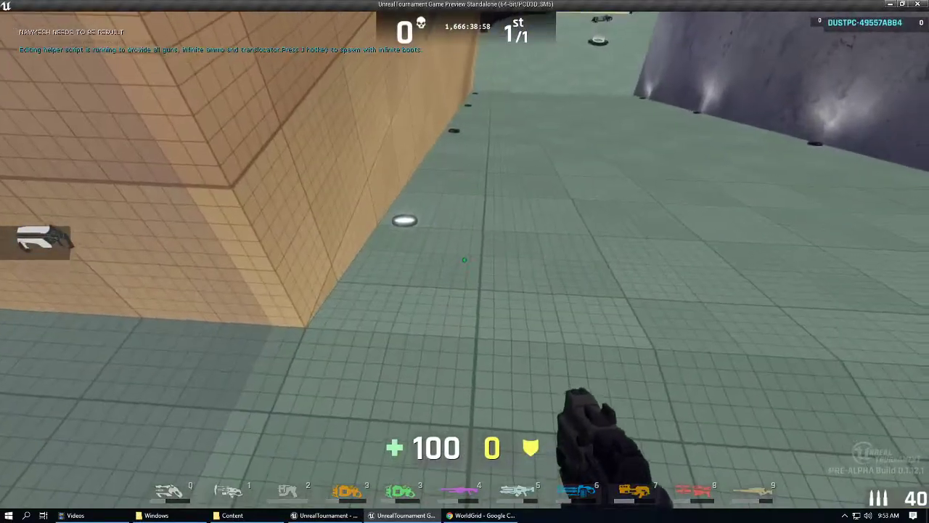
pyautogui.press('w')
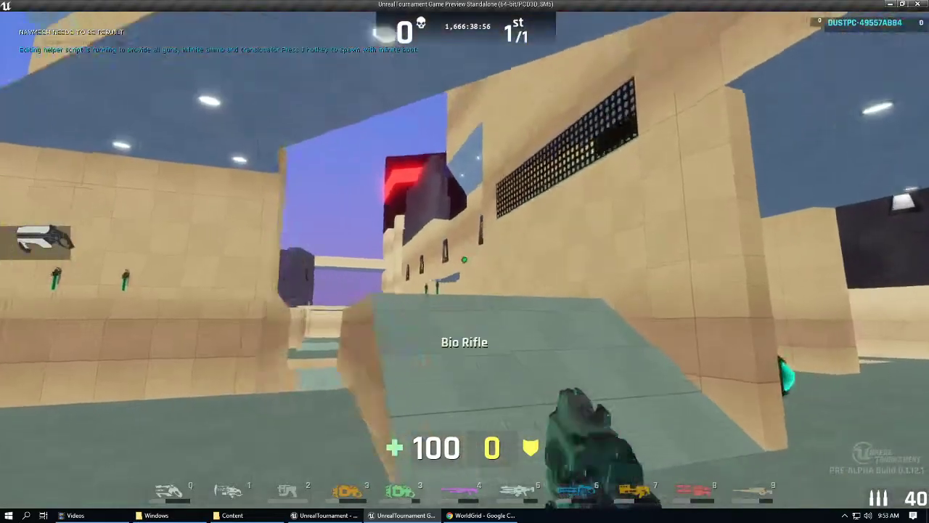
pyautogui.press('s')
pyautogui.press('w')
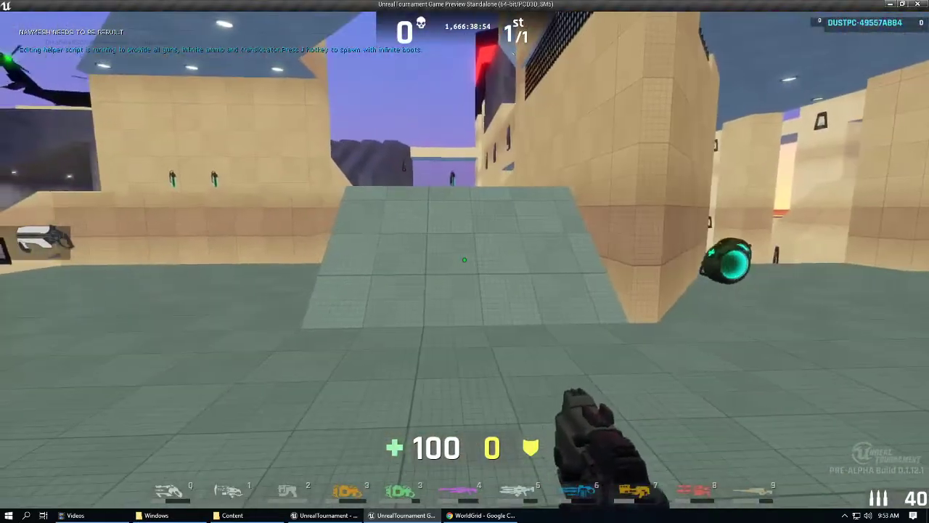
pyautogui.press('w')
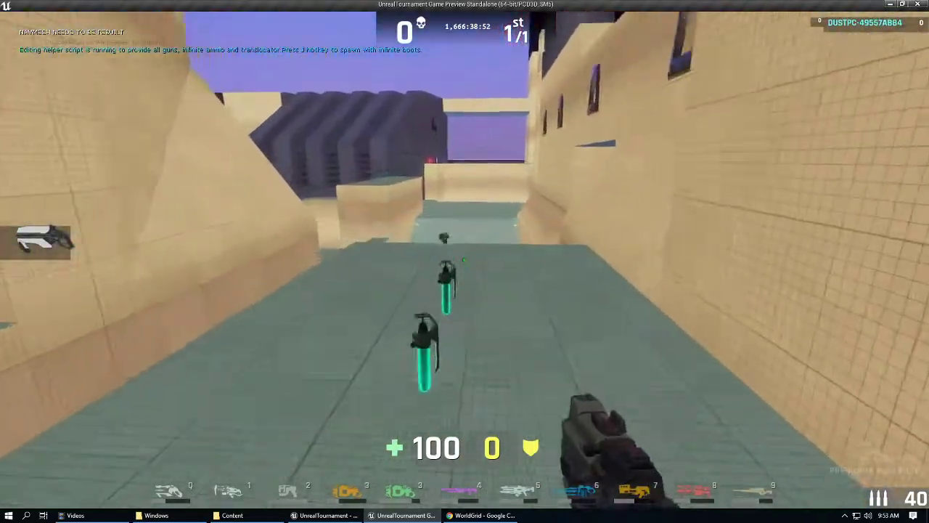
pyautogui.press('w')
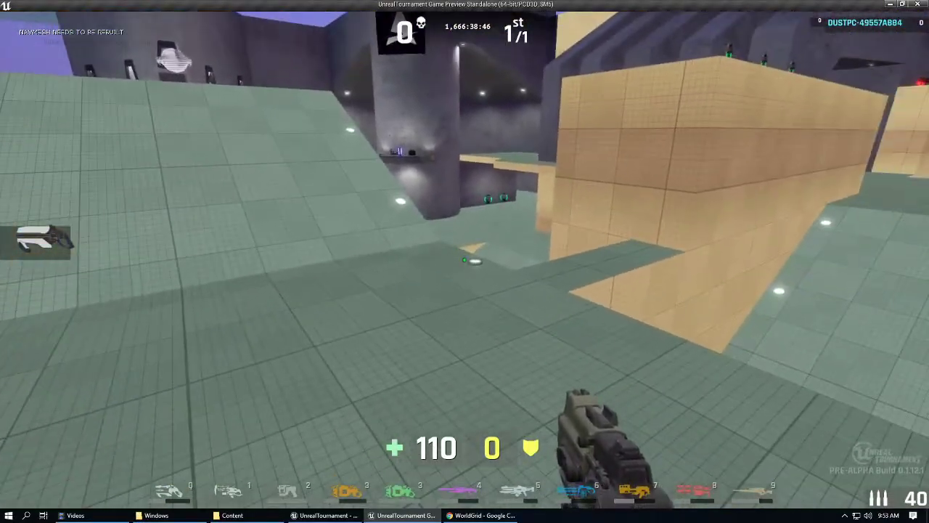
# Step: Walk across the upper platforms past the cyan-lit pillars and down the long ramp, examining the grid on floors and pillars
pyautogui.press('w')
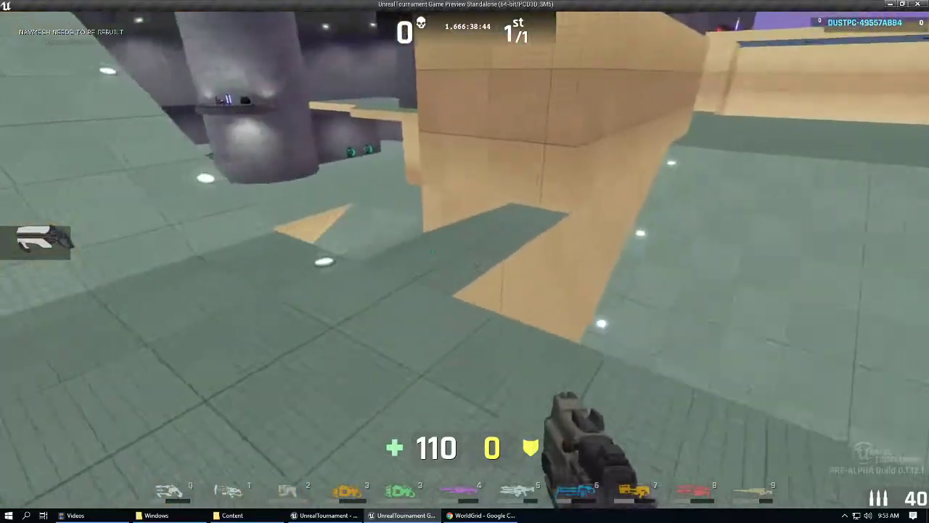
pyautogui.press('w')
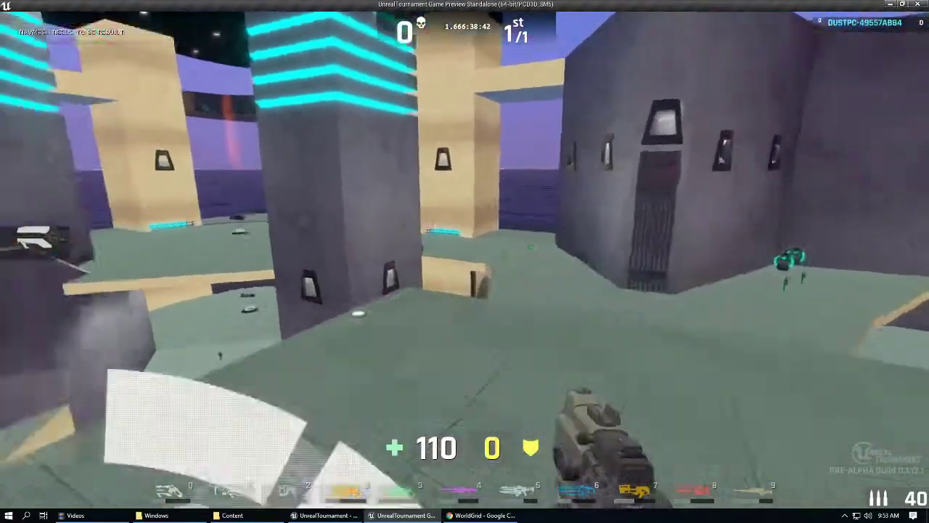
pyautogui.press('w')
pyautogui.press('w')
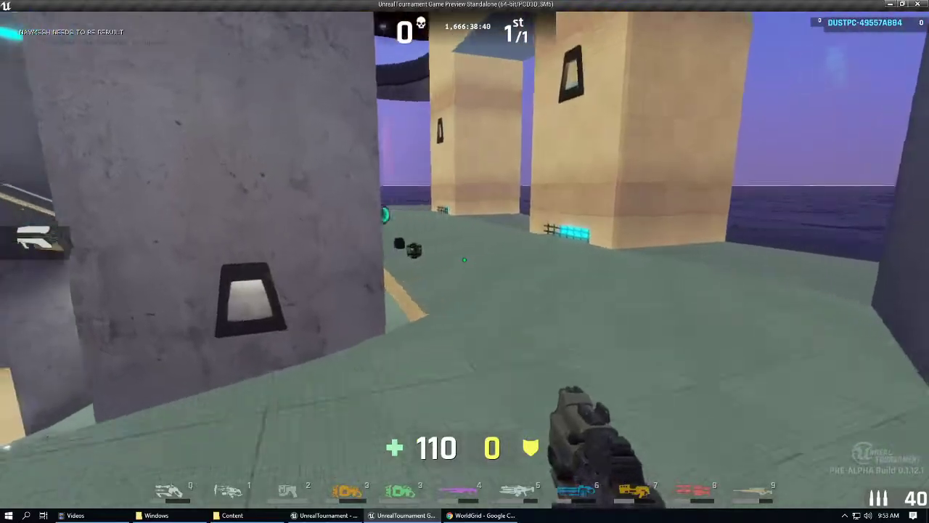
pyautogui.press('w')
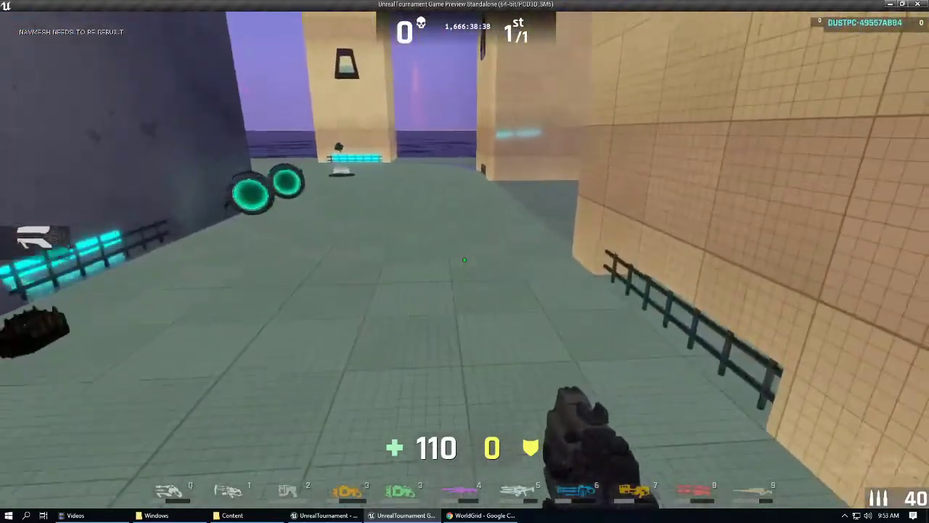
pyautogui.press('w')
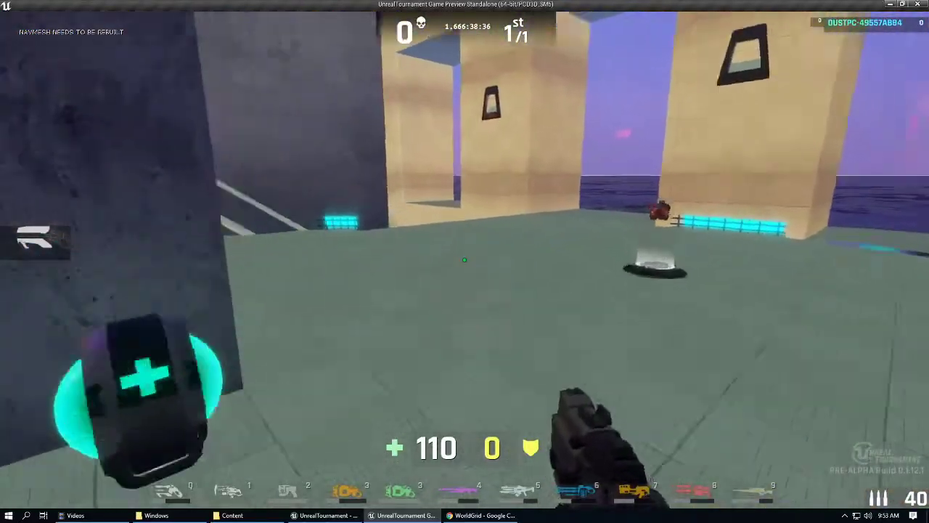
pyautogui.press('w')
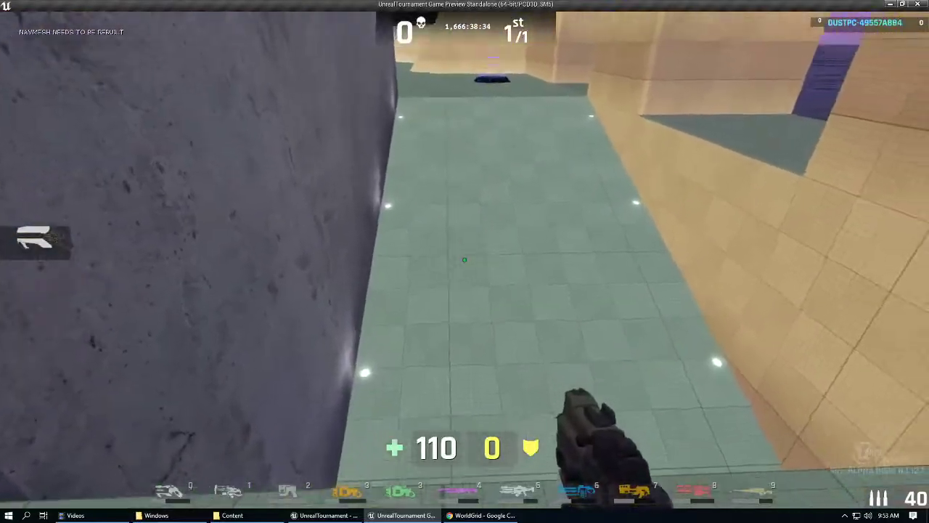
pyautogui.press('w')
pyautogui.press('w')
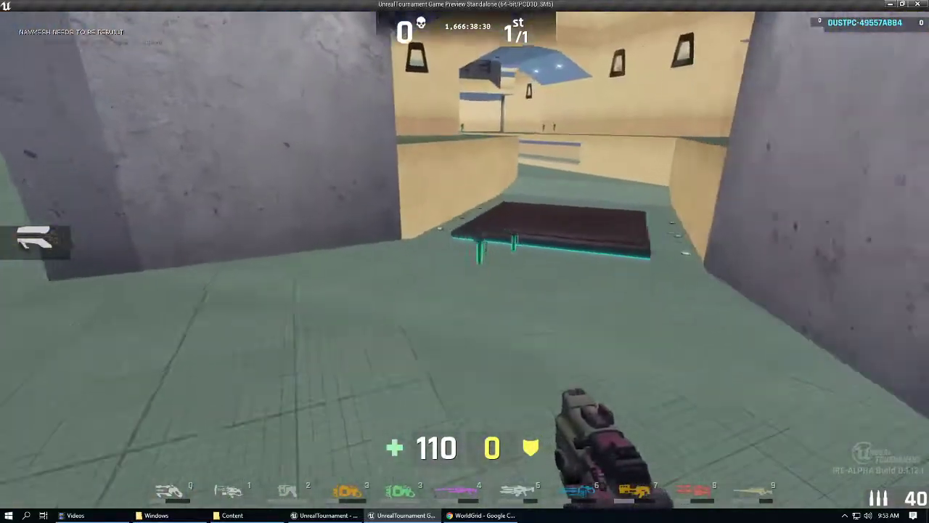
# Step: Walk through the sunken trench and into the concrete corridor to compare the grid squares with the passage widths and wall heights
pyautogui.press('w')
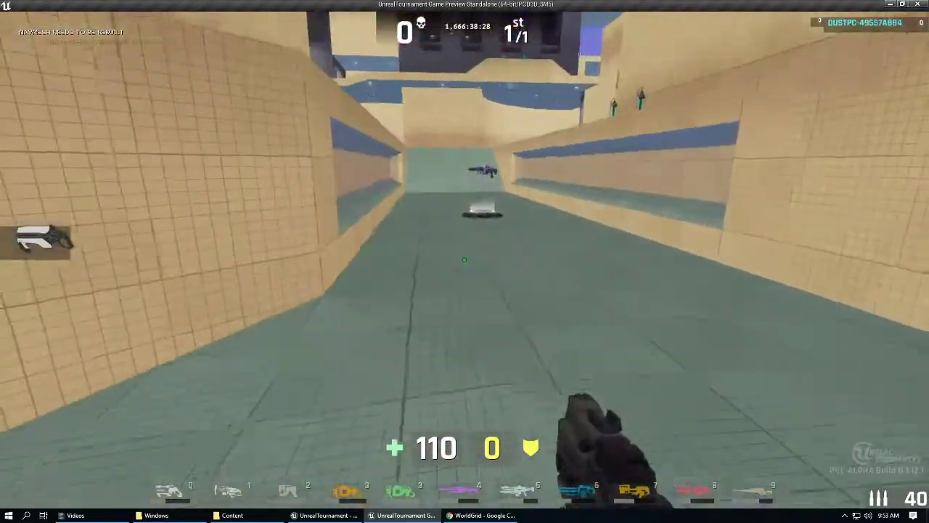
pyautogui.press('d')
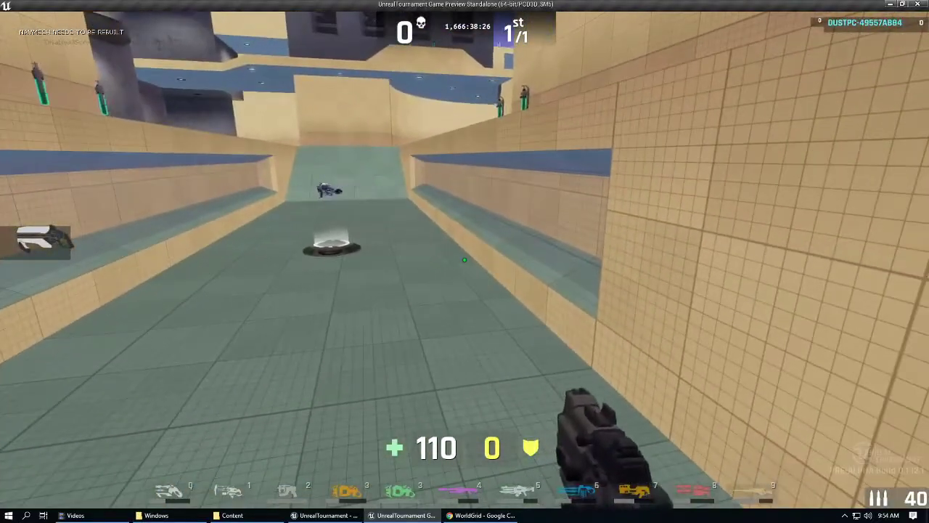
pyautogui.press('w')
pyautogui.press('space')
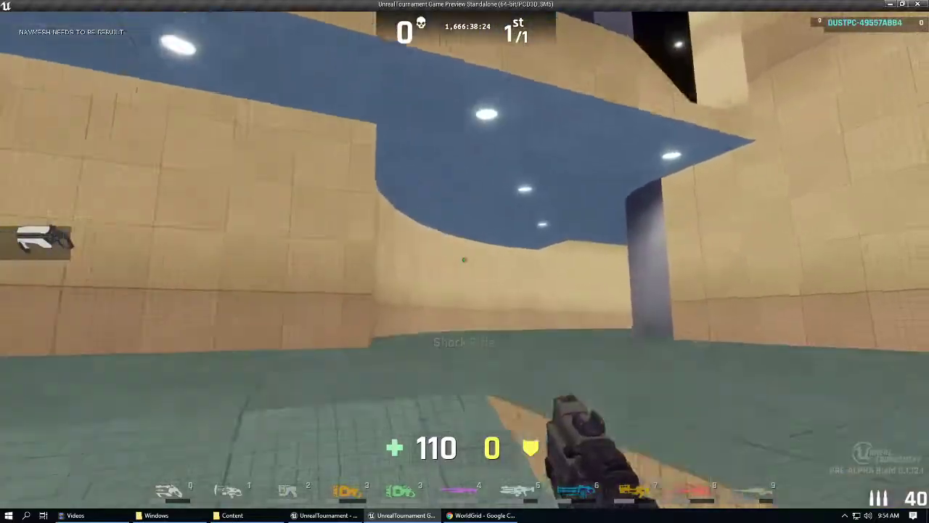
pyautogui.press('w')
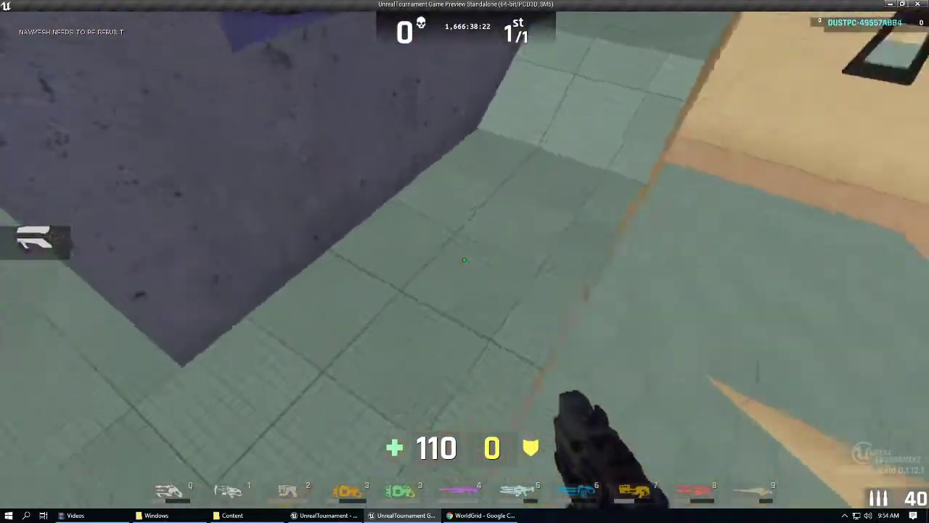
pyautogui.press('w')
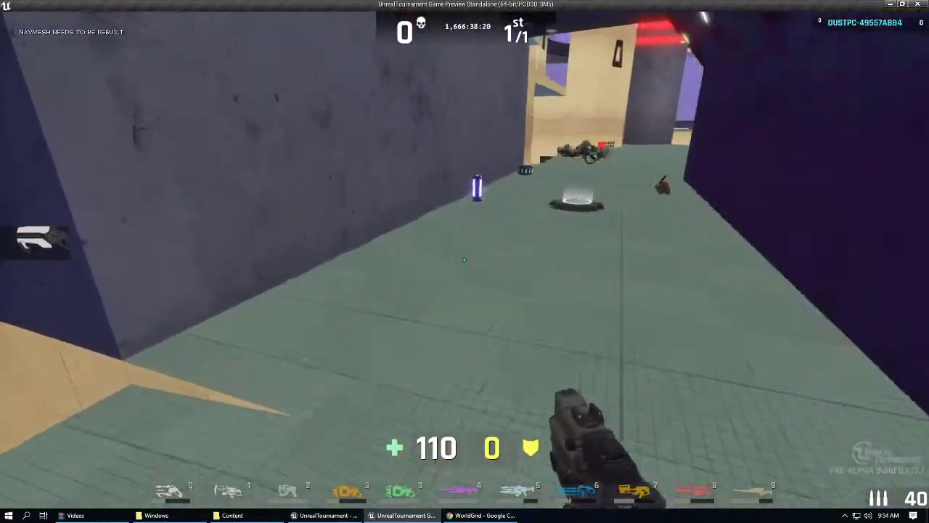
pyautogui.press('w')
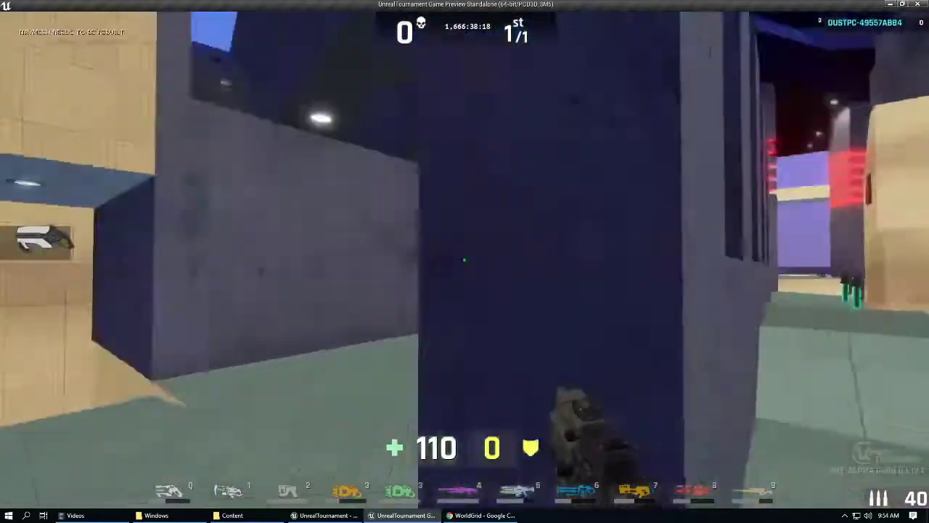
pyautogui.press('w')
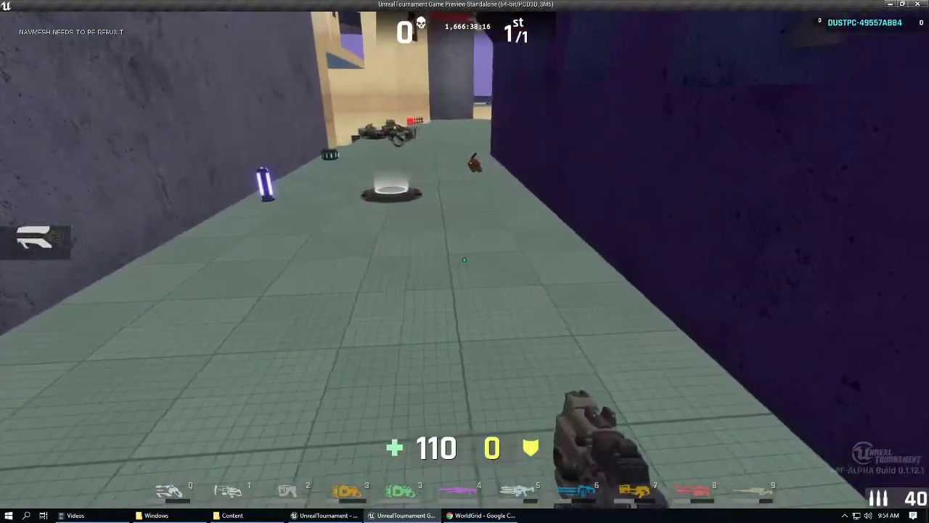
# Step: Walk through the red-lit area and around the large concrete column, checking the grid on ledges, walls and floors
pyautogui.press('w')
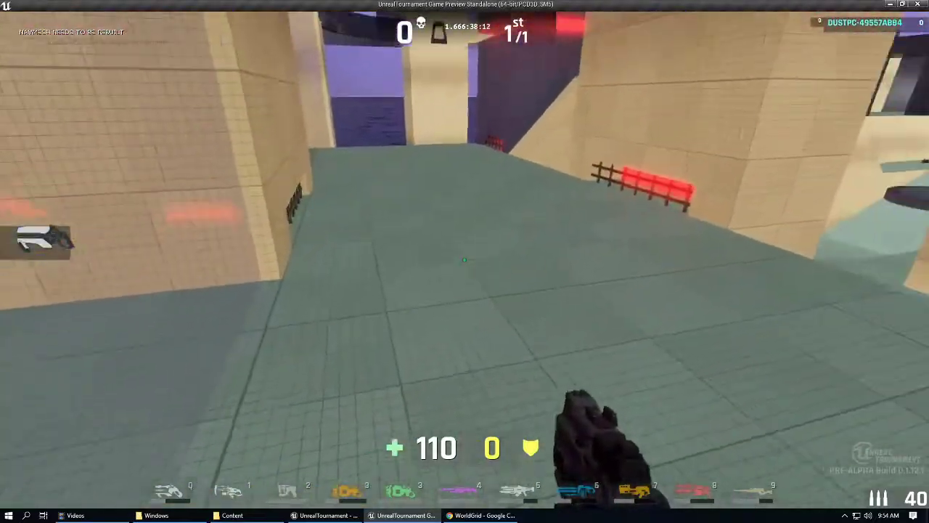
pyautogui.press('w')
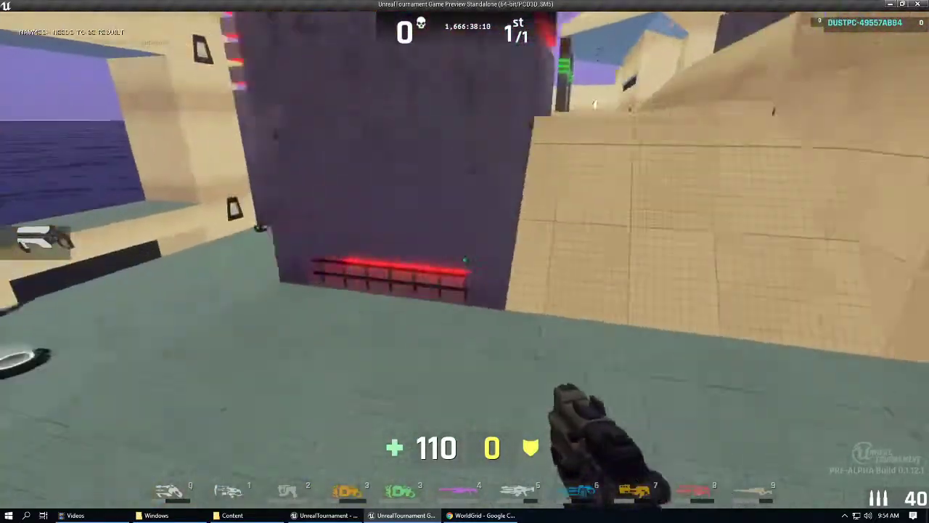
pyautogui.press('w')
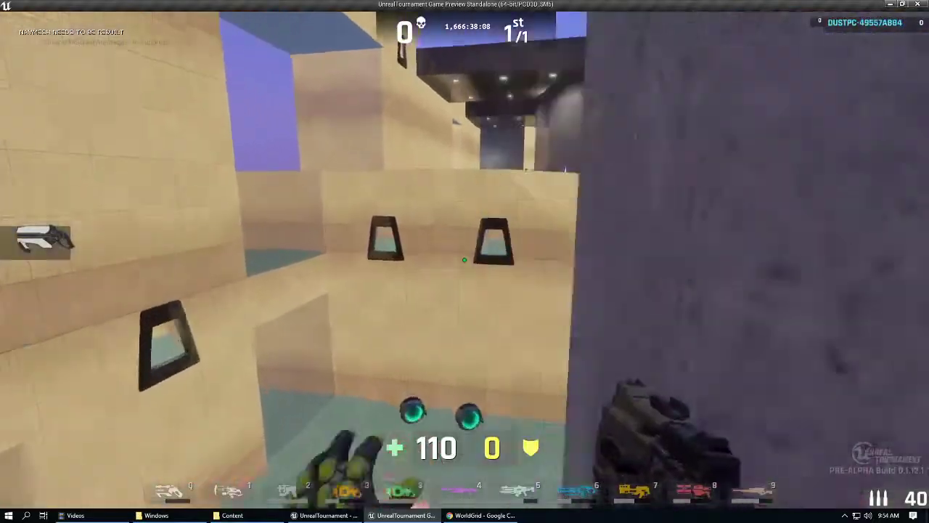
pyautogui.press('w')
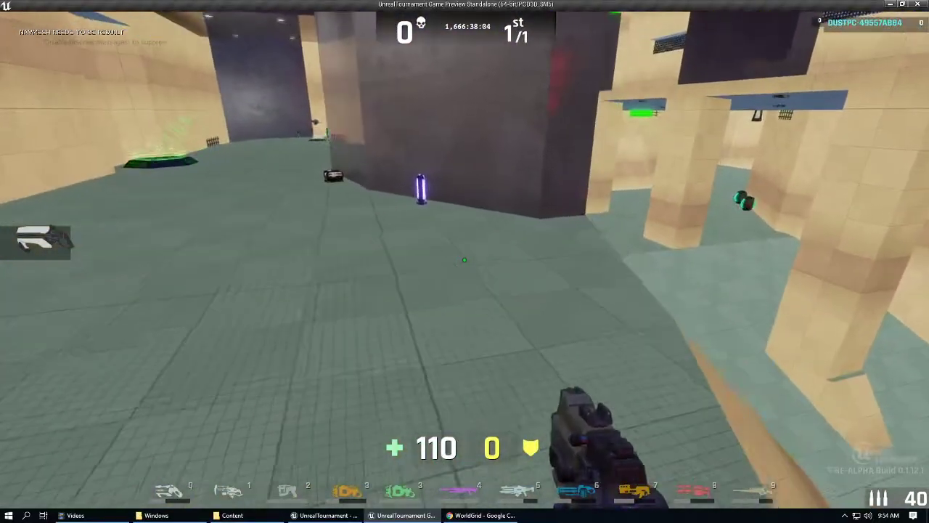
pyautogui.press('w')
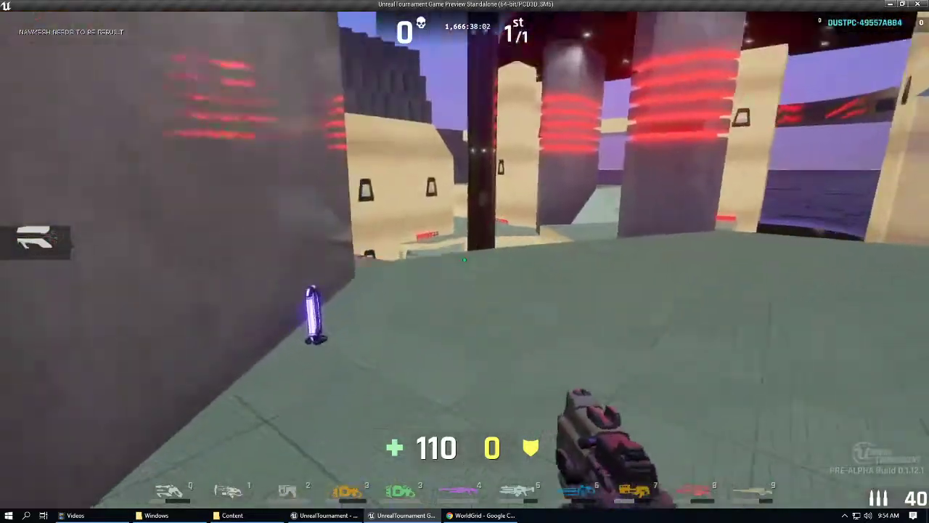
pyautogui.press('w')
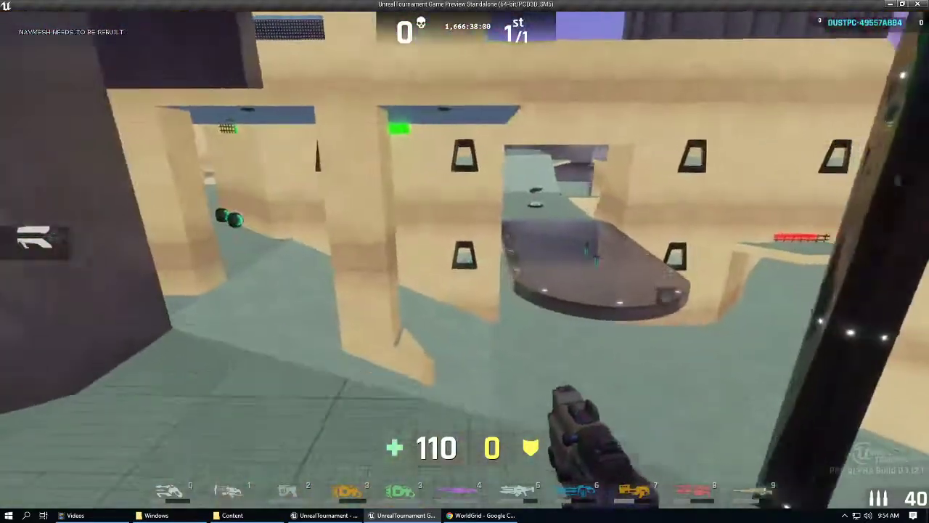
# Step: Inspect the surroundings from the raised rounded platform, then walk past the Bio Rifle pad and up the ramp to judge distances
pyautogui.press('w')
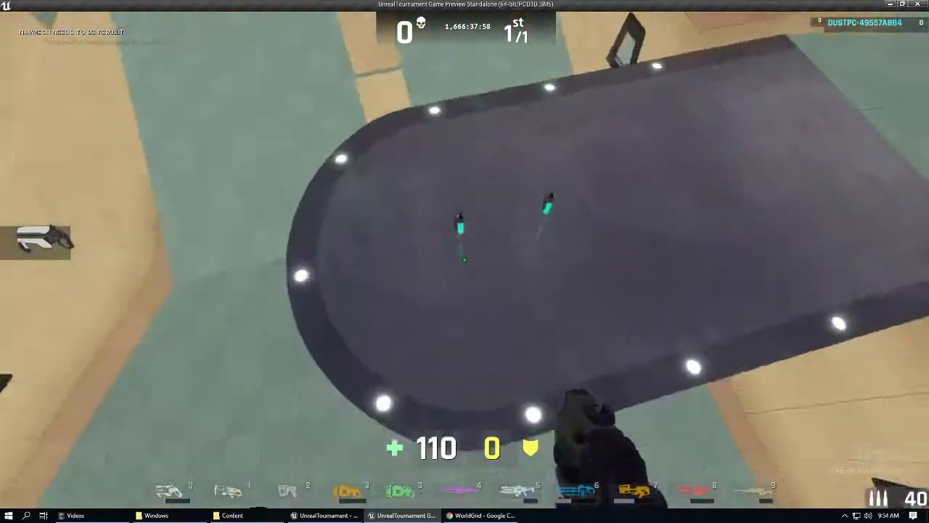
pyautogui.press('w')
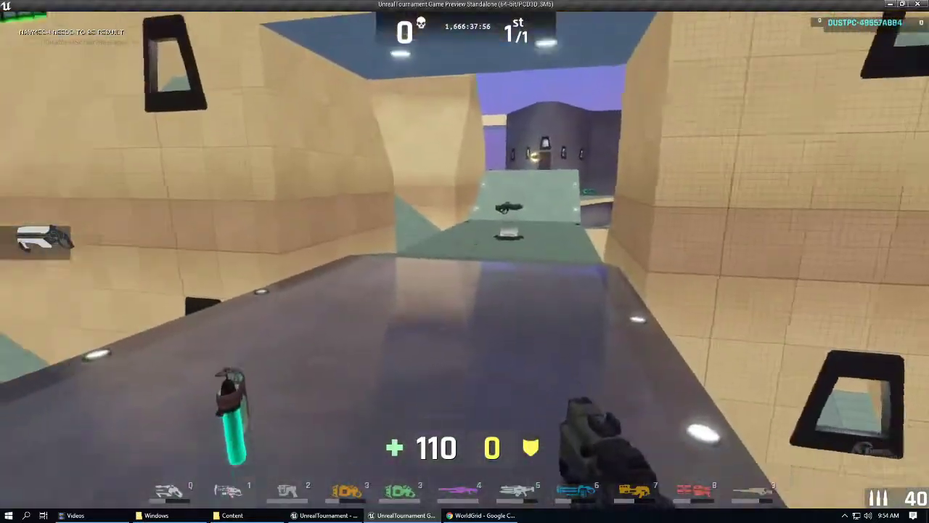
pyautogui.press('w')
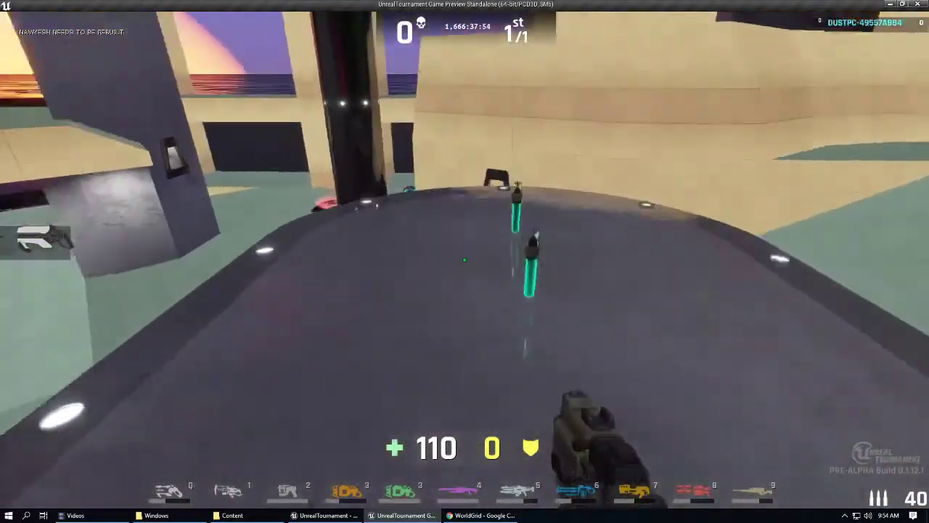
pyautogui.press('w')
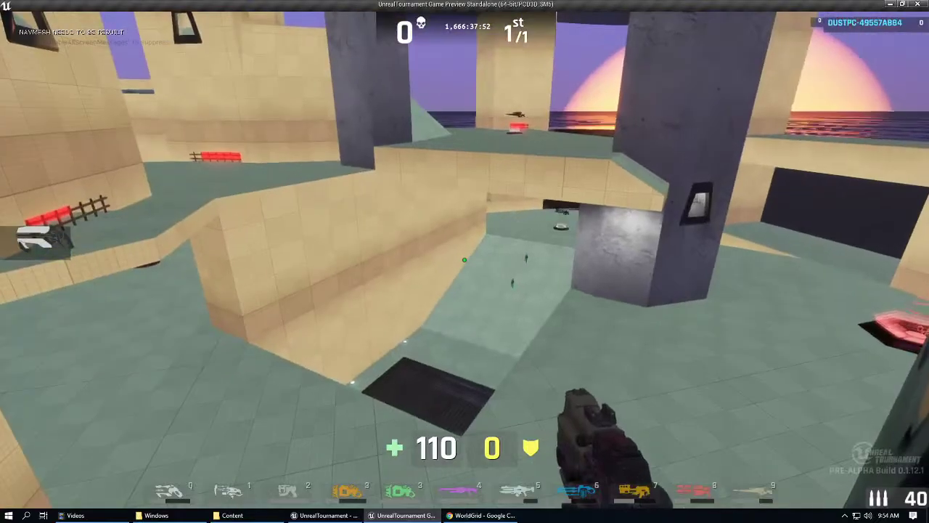
pyautogui.press('s')
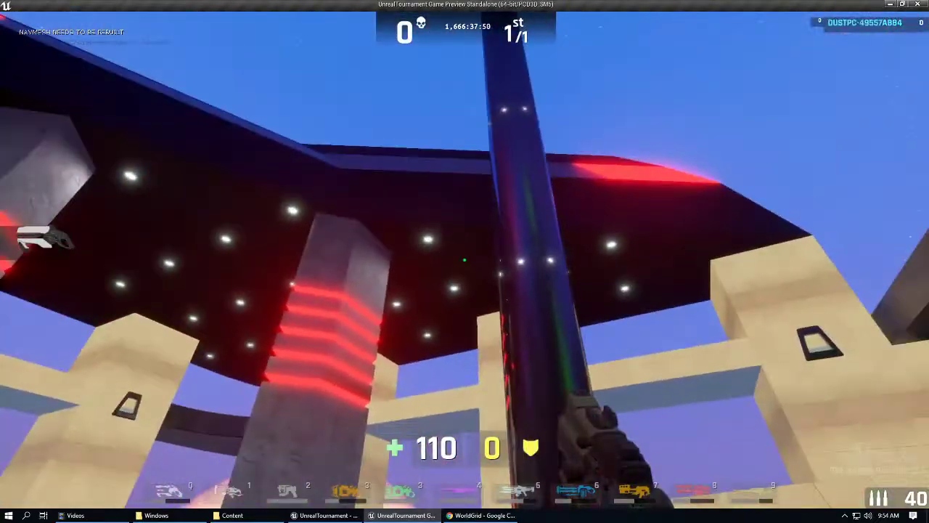
pyautogui.press('s')
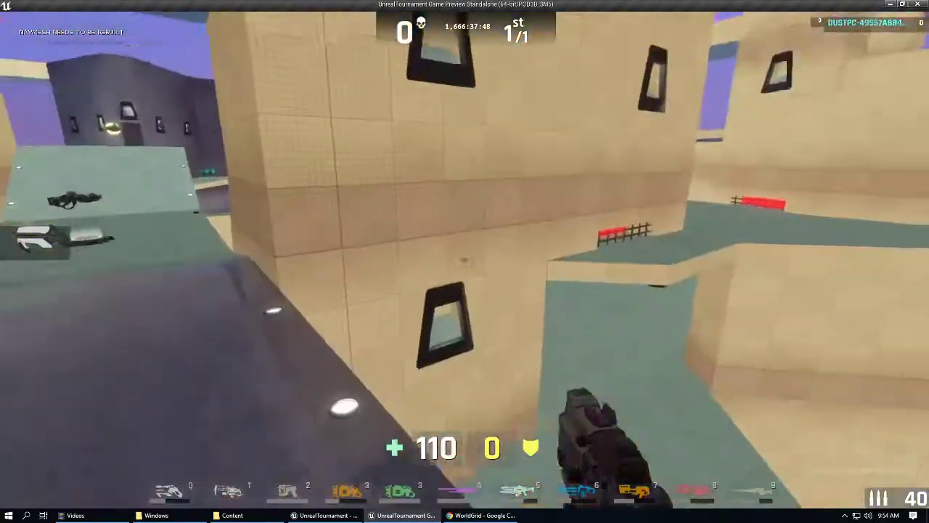
pyautogui.press('w')
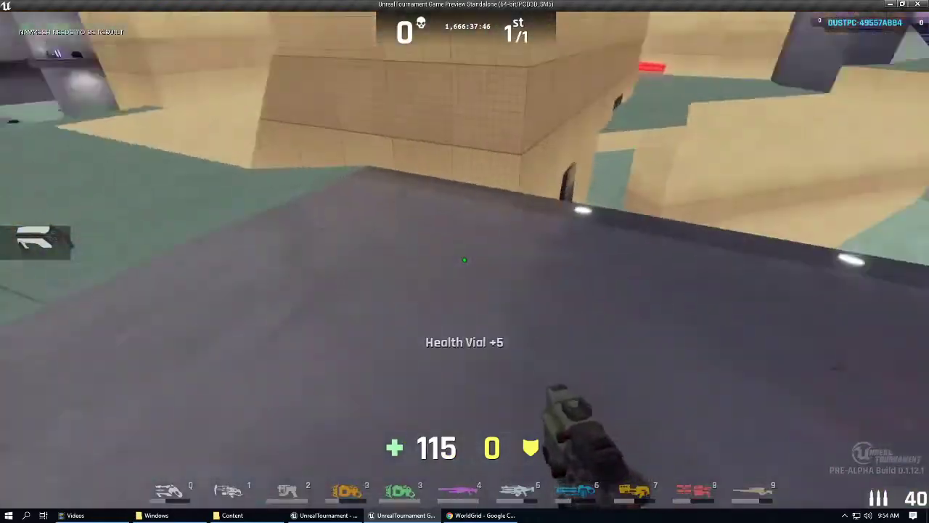
pyautogui.press('w')
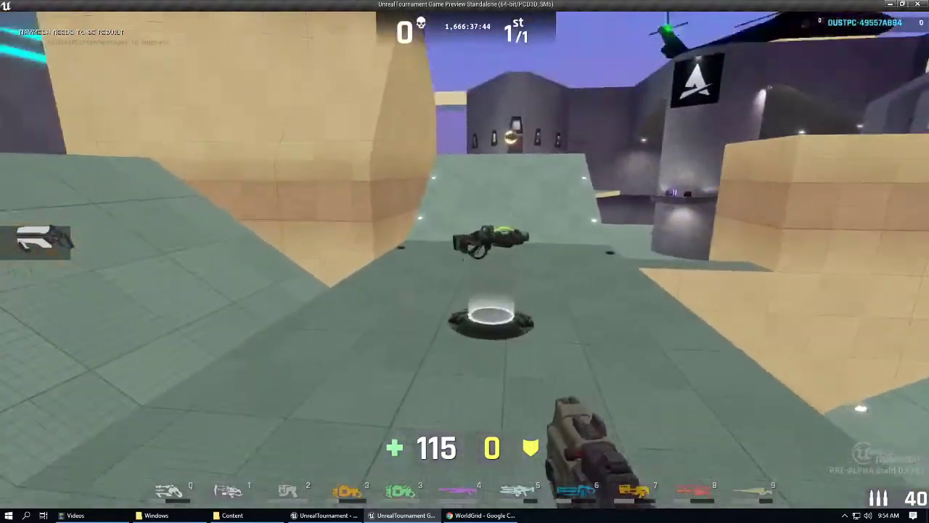
pyautogui.press('w')
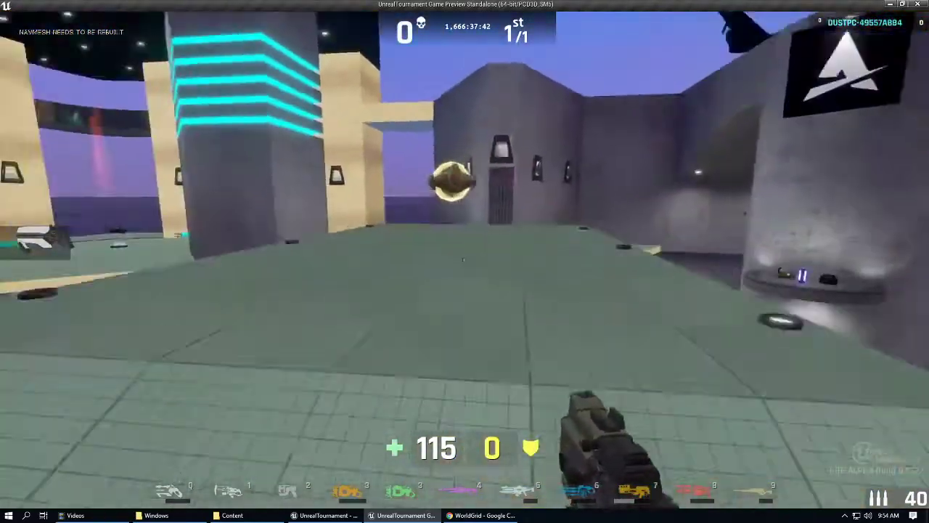
# Step: Walk across the upper platform and down the lit ramp, comparing the grid on the beige walls, floor and overhang
pyautogui.press('w')
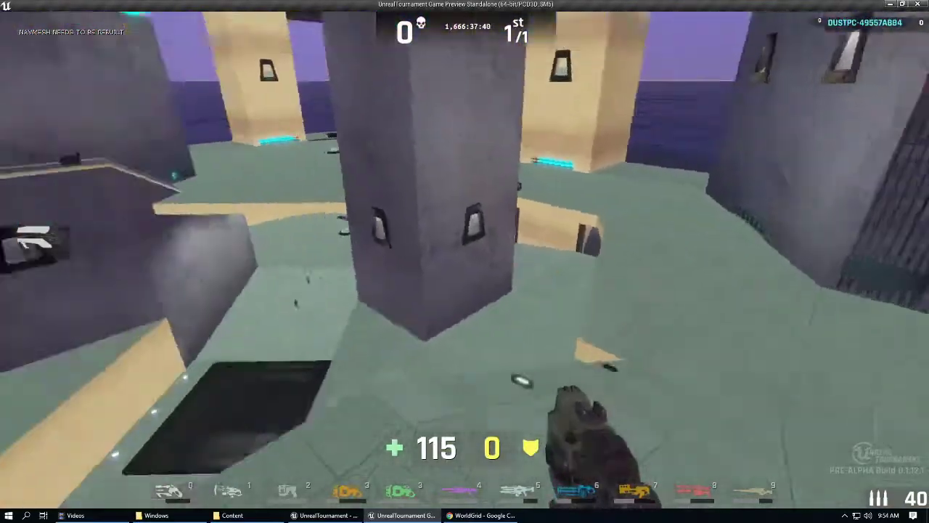
pyautogui.press('w')
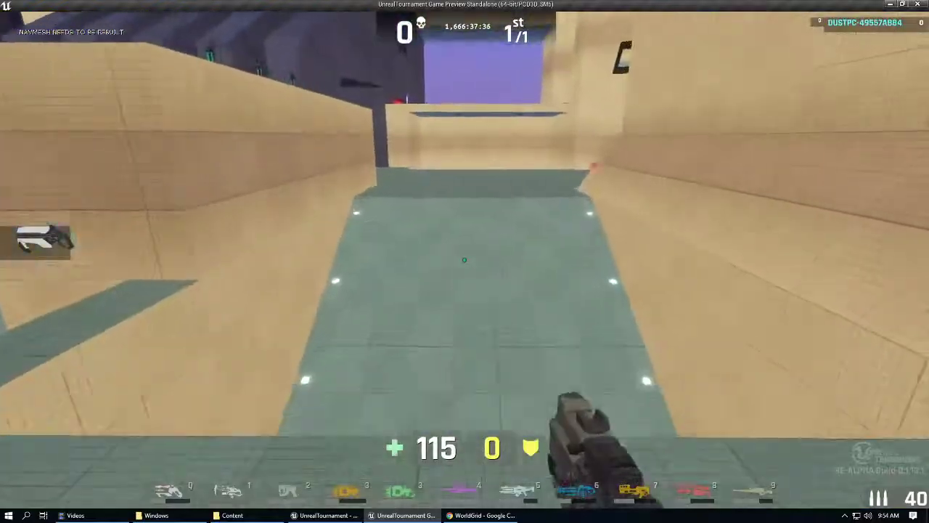
pyautogui.press('w')
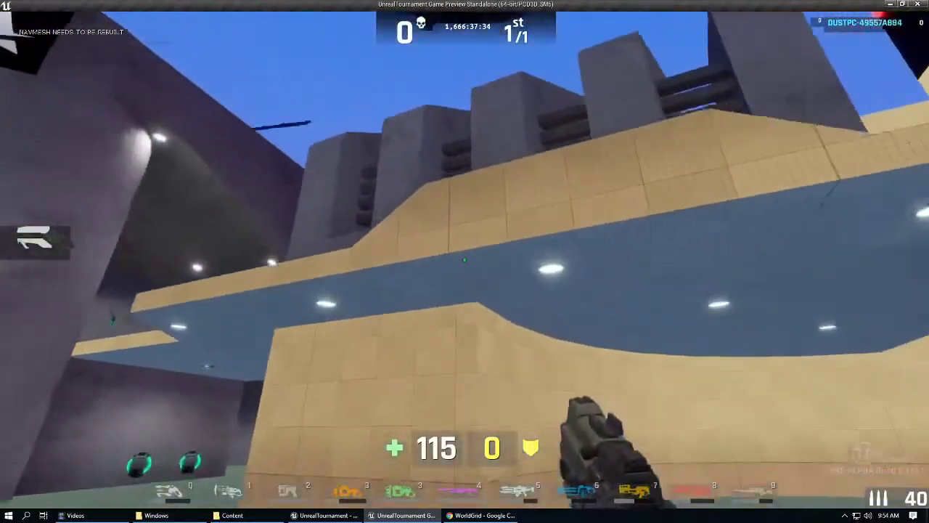
pyautogui.press('w')
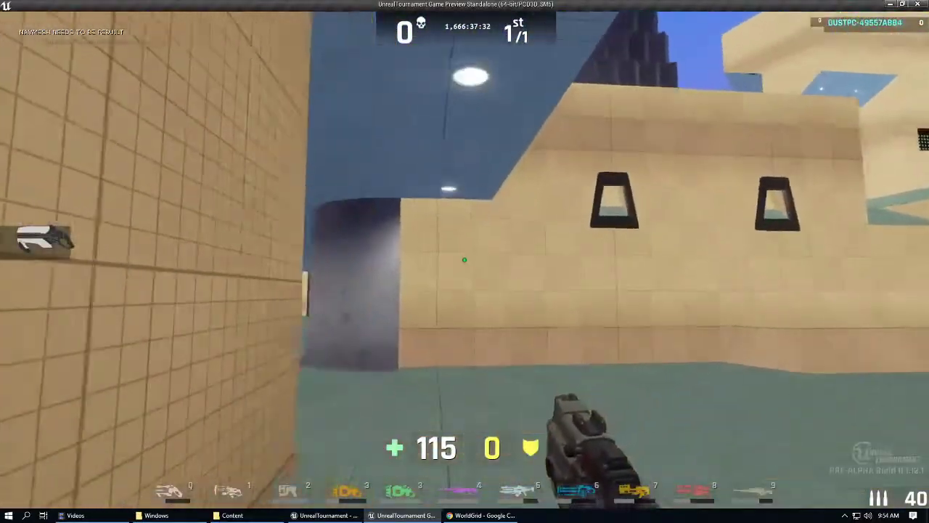
pyautogui.press('w')
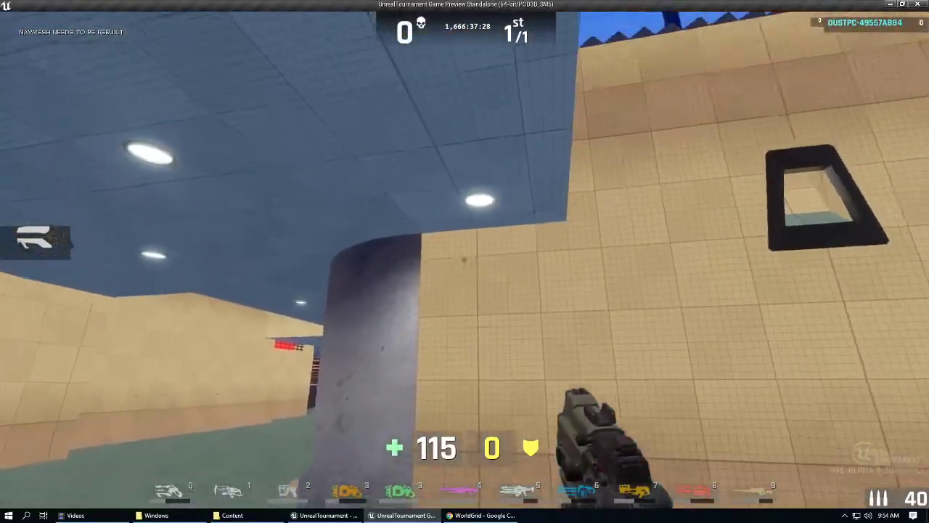
# Step: Dodge along the curved wall and run through the covered lower area toward the red-lit pillars, judging wall heights and open distances
pyautogui.press('j')
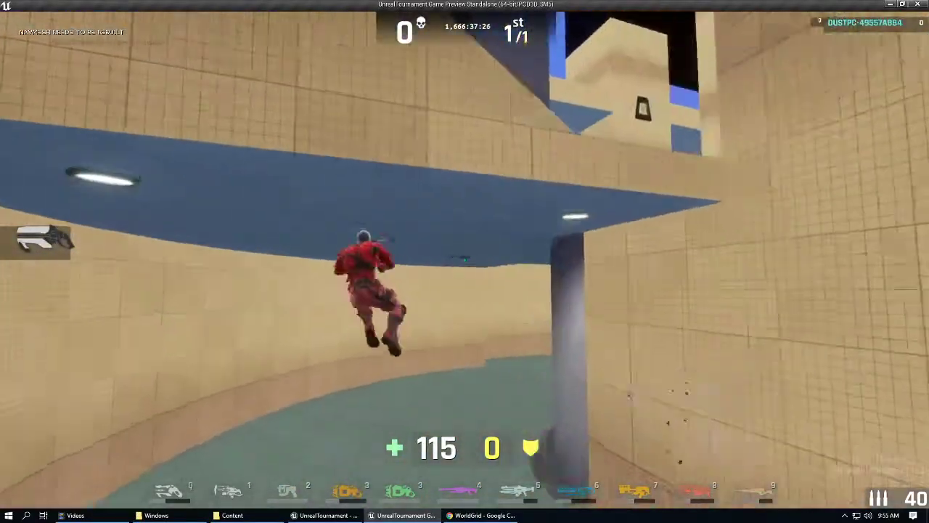
pyautogui.press('d')
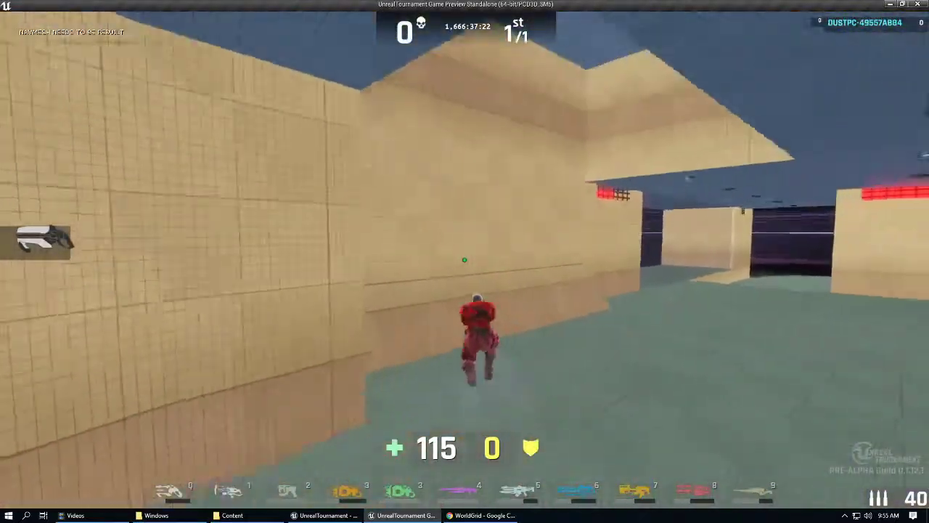
pyautogui.press('w')
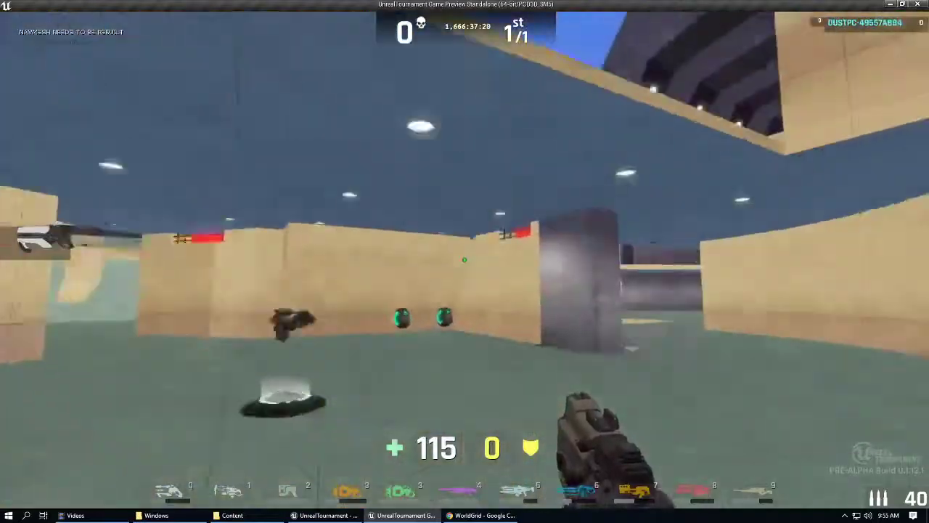
pyautogui.press('w')
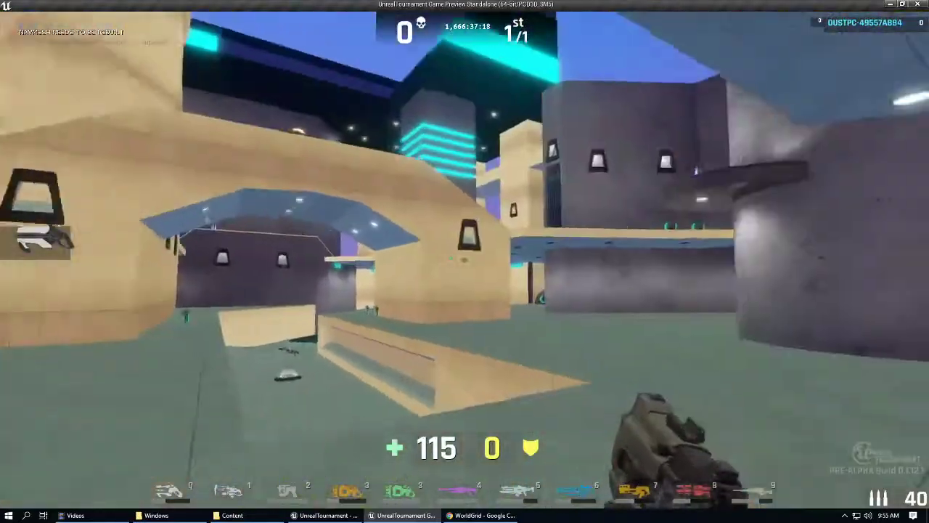
pyautogui.press('w')
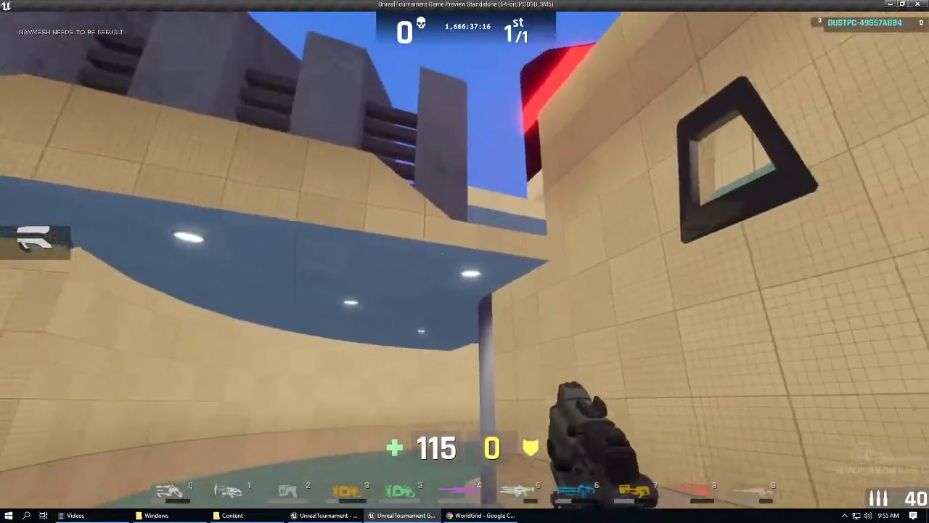
pyautogui.press('w')
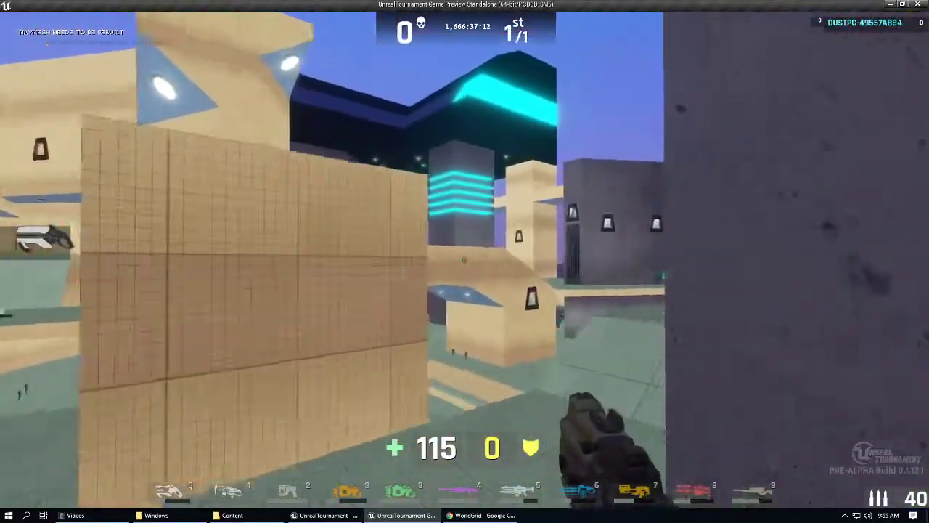
pyautogui.press('w')
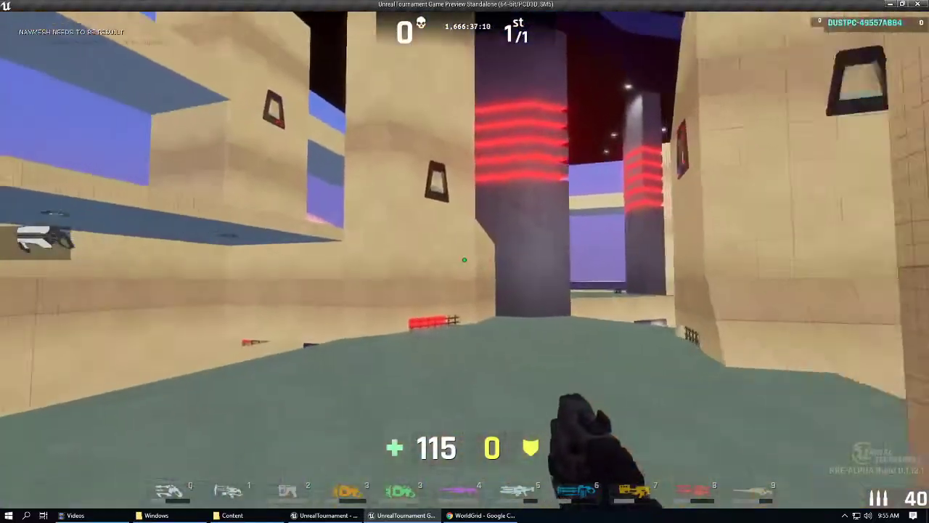
pyautogui.press('w')
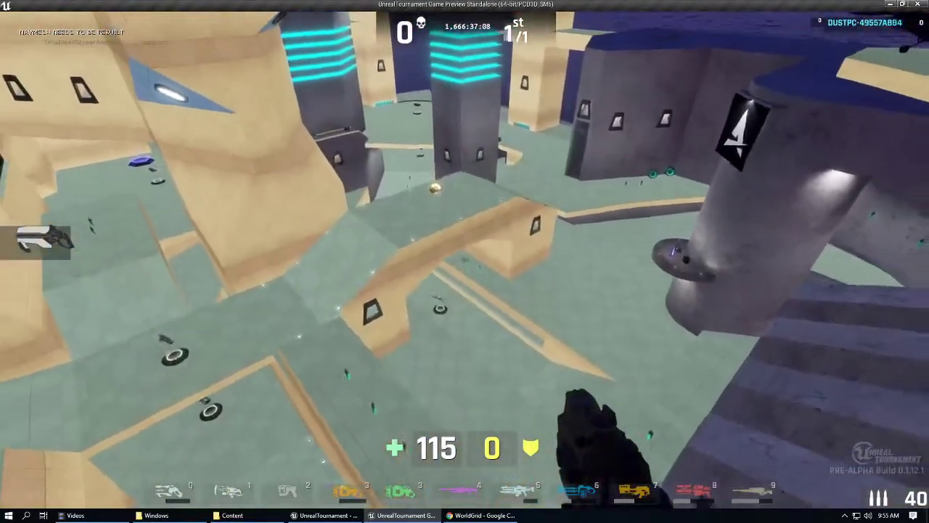
# Step: Switch to the Sniper Rifle and scope in and out from the concrete passage's entrance to judge sightlines across the level
pyautogui.press('w')
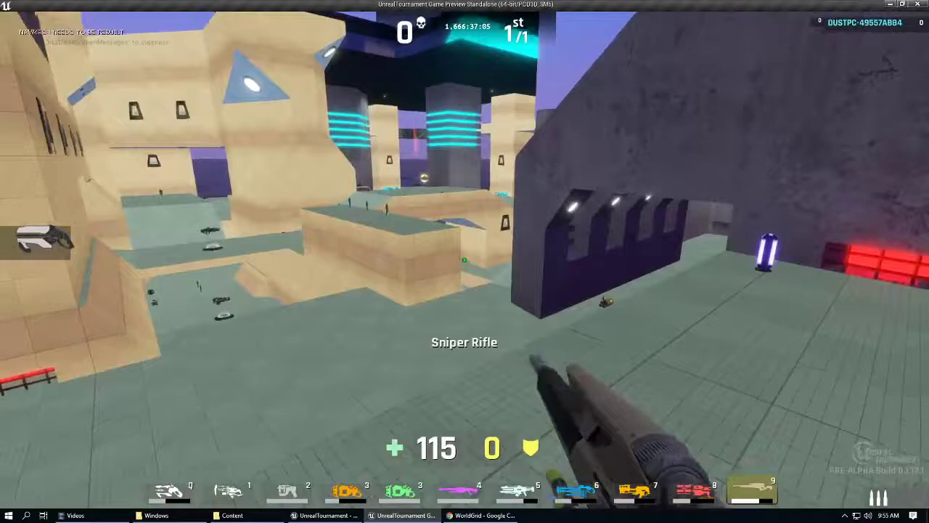
pyautogui.rightClick(465, 259)
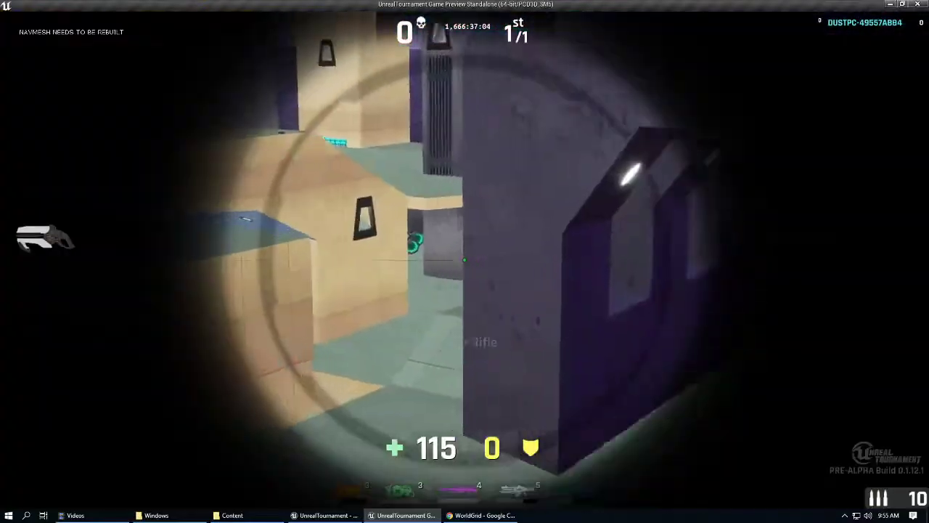
pyautogui.rightClick(465, 260)
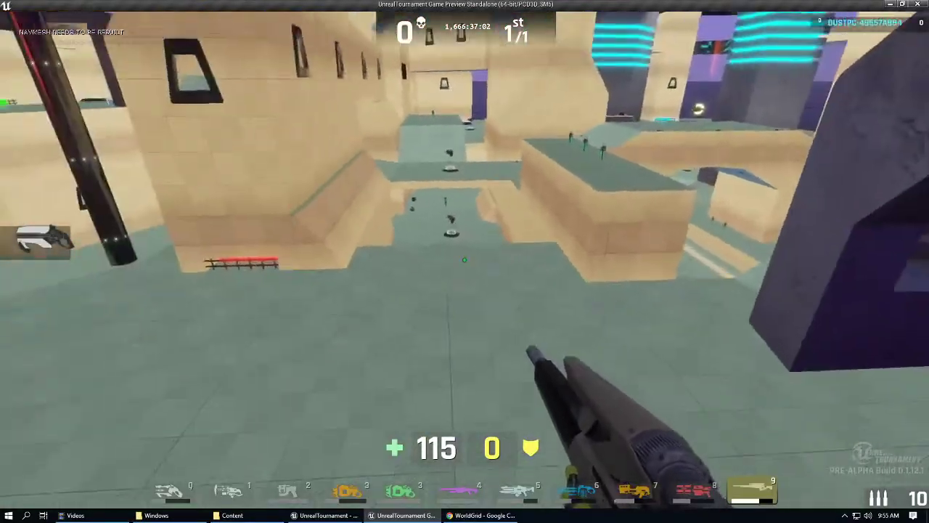
pyautogui.rightClick(465, 260)
pyautogui.rightClick(465, 260)
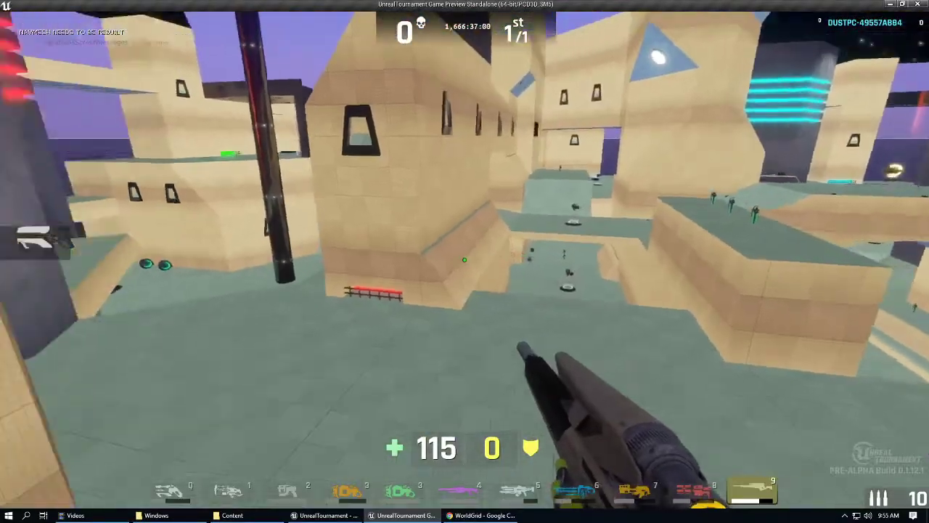
# Step: Compare the ledge drop beside the concrete corridor with the wall grid, and run through the lower red-lit area to the raised beige block
pyautogui.press('w')
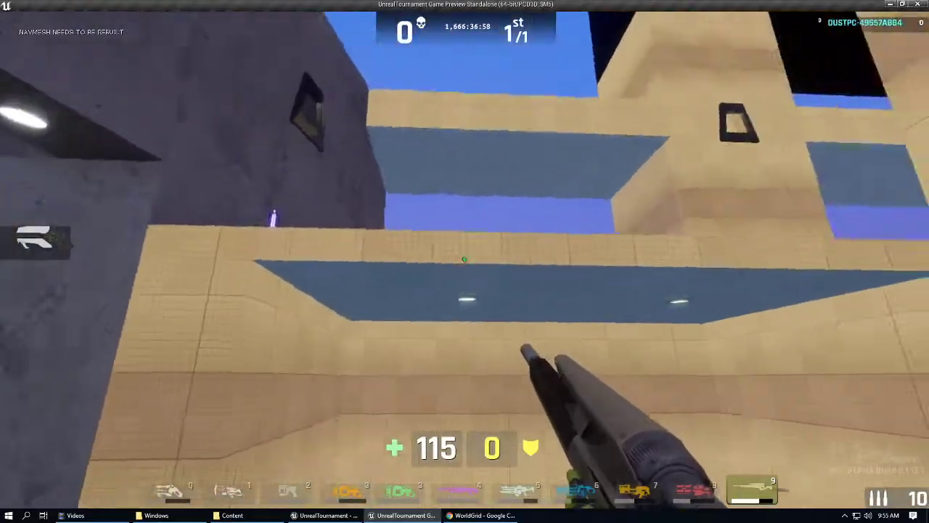
pyautogui.press('a')
pyautogui.press('d')
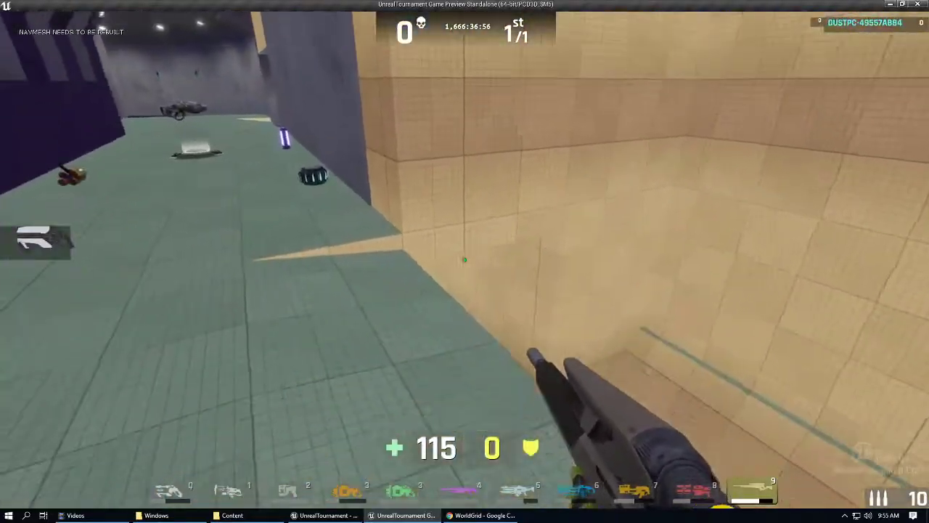
pyautogui.press('d')
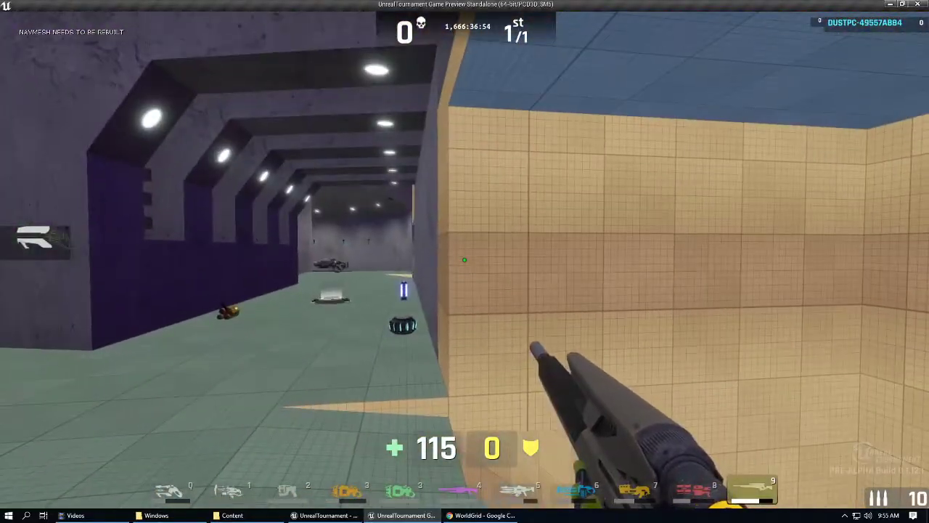
pyautogui.press('d')
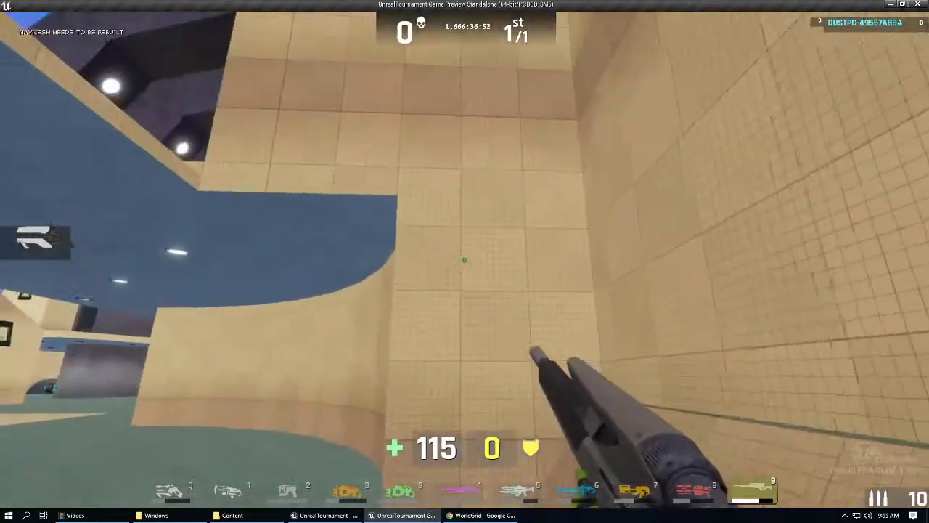
pyautogui.press('w')
pyautogui.press('w')
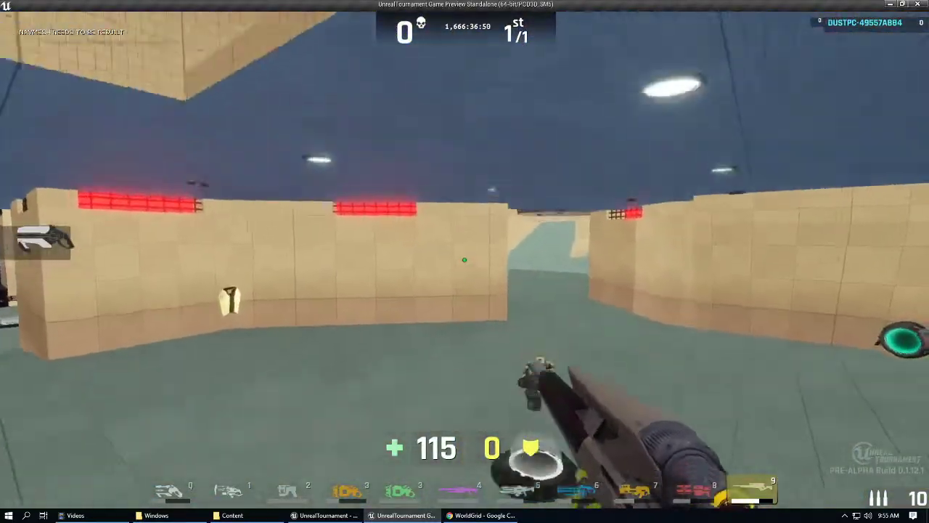
pyautogui.press('w')
pyautogui.press('space')
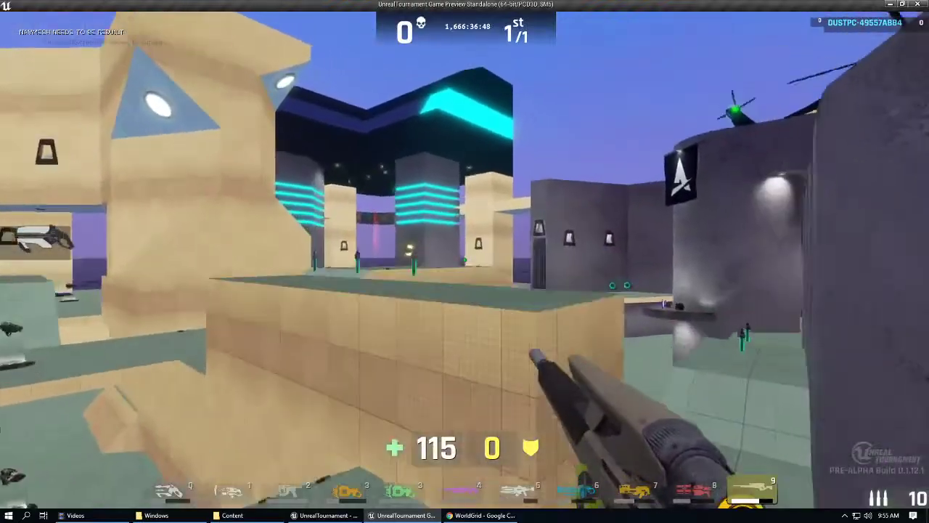
# Step: End the play-test and bring the group of red and blue player starts into view in the editor
pyautogui.press('Escape')
pyautogui.moveTo(538, 270); pyautogui.dragTo(758, 296, button='right')
pyautogui.press('w')
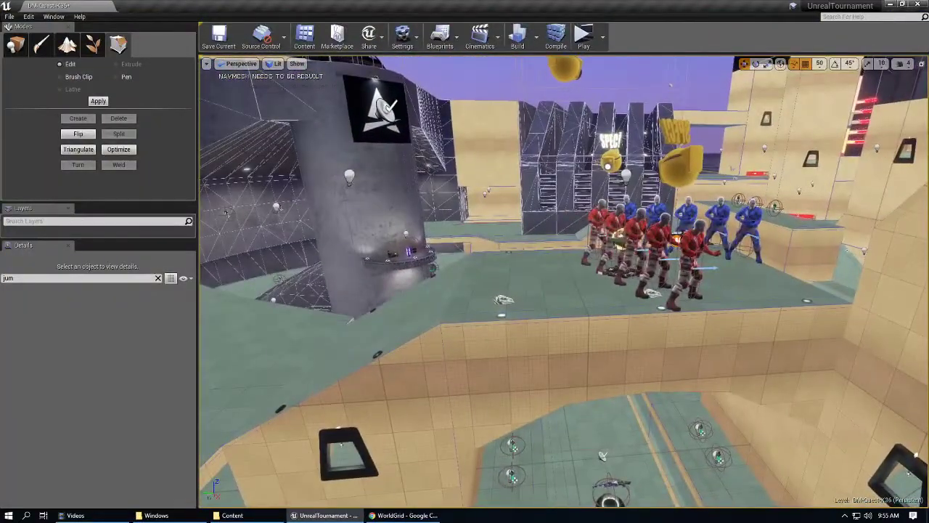
# Step: Search the project content for SkeletalMesh assets and browse to the Malcolm character meshes
pyautogui.moveTo(0, 15); pyautogui.dragTo(277, 120)
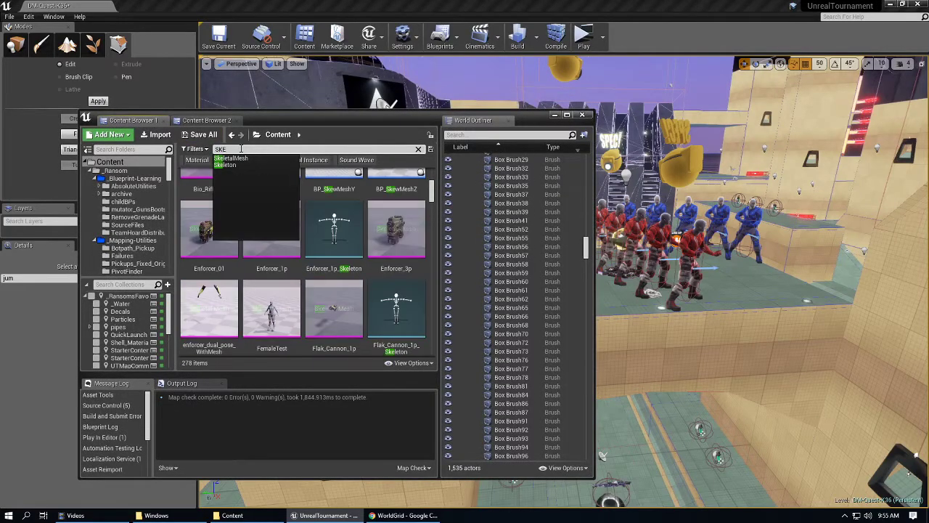
pyautogui.scroll(-8, 344, 258)
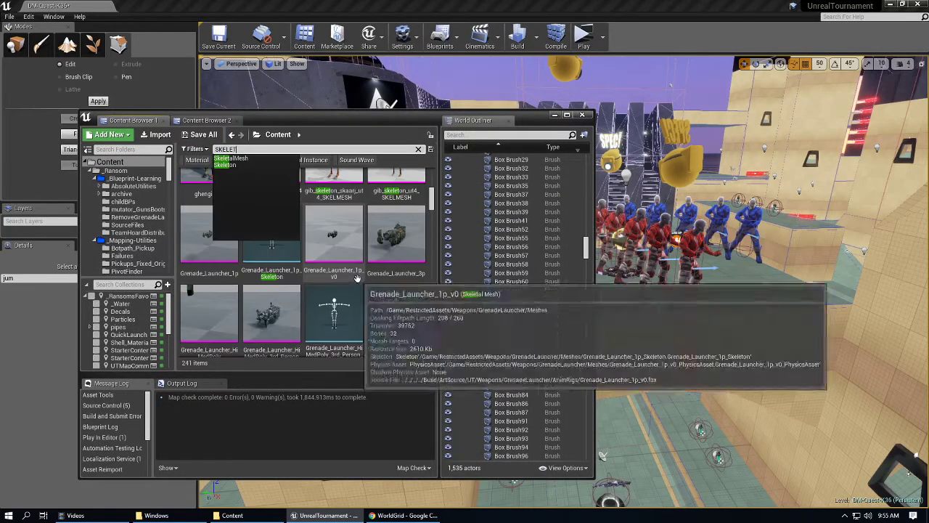
pyautogui.scroll(-5, 382, 239)
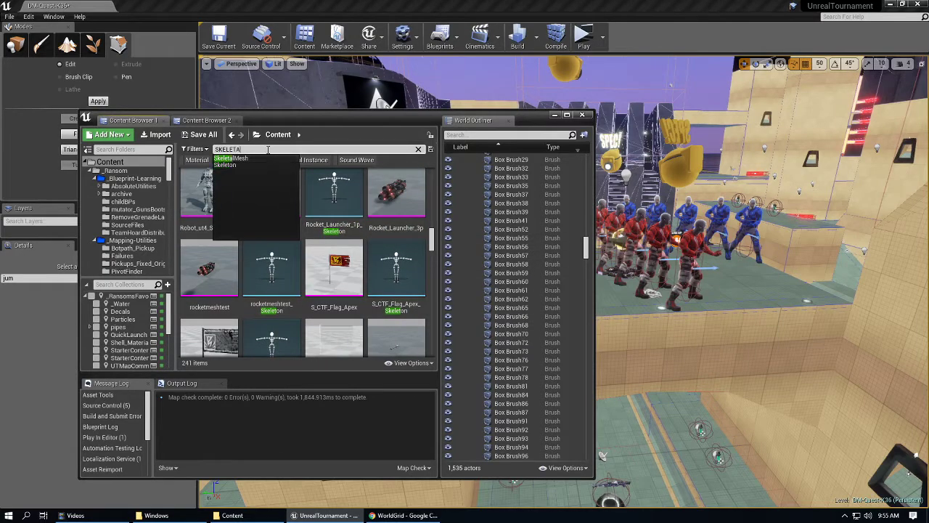
pyautogui.write('LMESH')
pyautogui.click(245, 158)
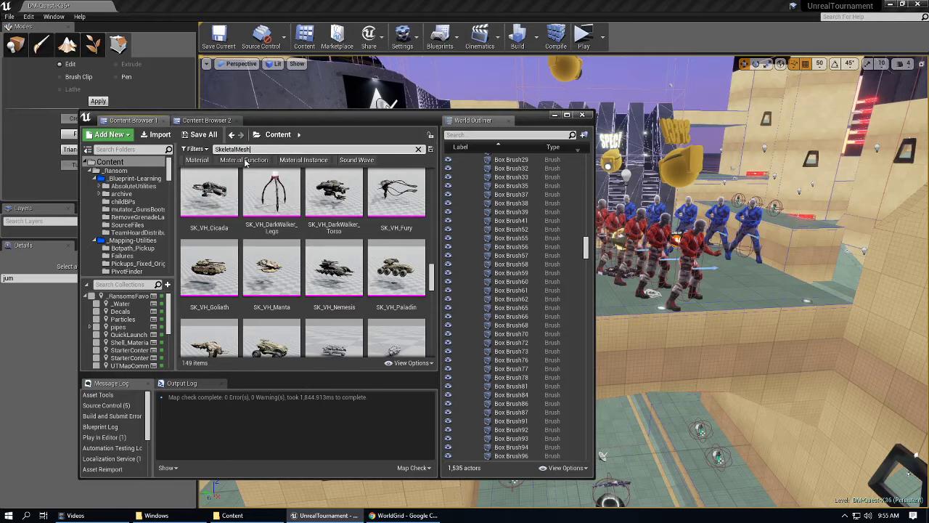
pyautogui.scroll(-9, 345, 255)
pyautogui.moveTo(430, 299); pyautogui.dragTo(433, 224)
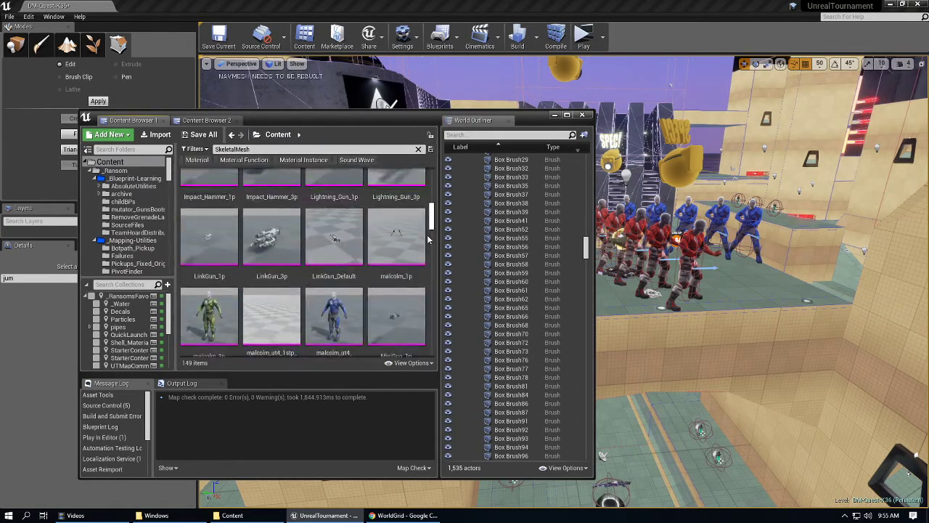
# Step: Place the malcolm_ut4_SKELMESH character on the green platform beside the red player starts and uncover it in the viewport
pyautogui.click(336, 312)
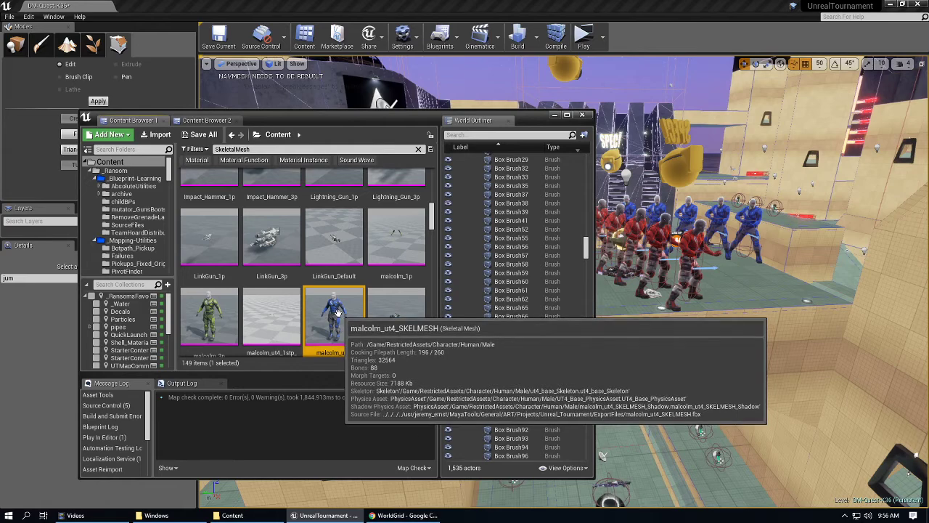
pyautogui.moveTo(337, 312); pyautogui.dragTo(606, 306)
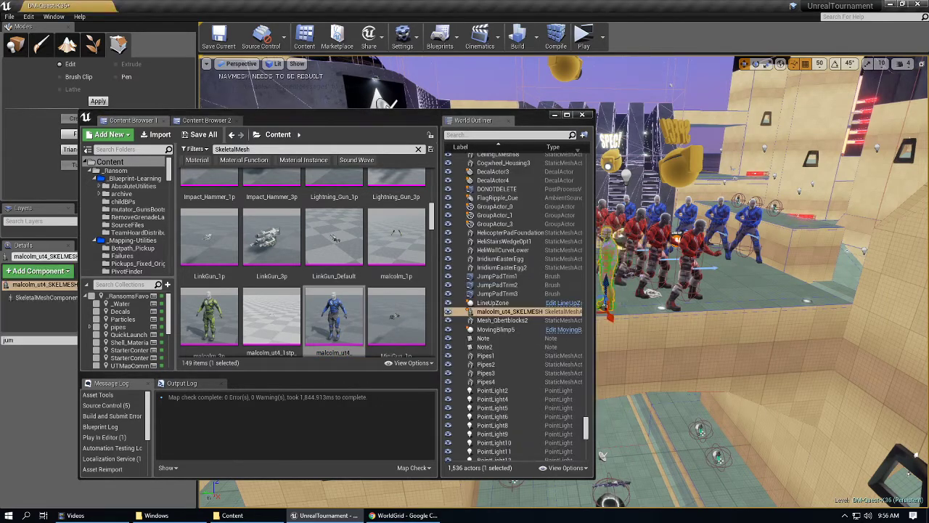
pyautogui.moveTo(606, 306); pyautogui.dragTo(548, 299, button='right')
pyautogui.moveTo(363, 114); pyautogui.dragTo(365, 0)
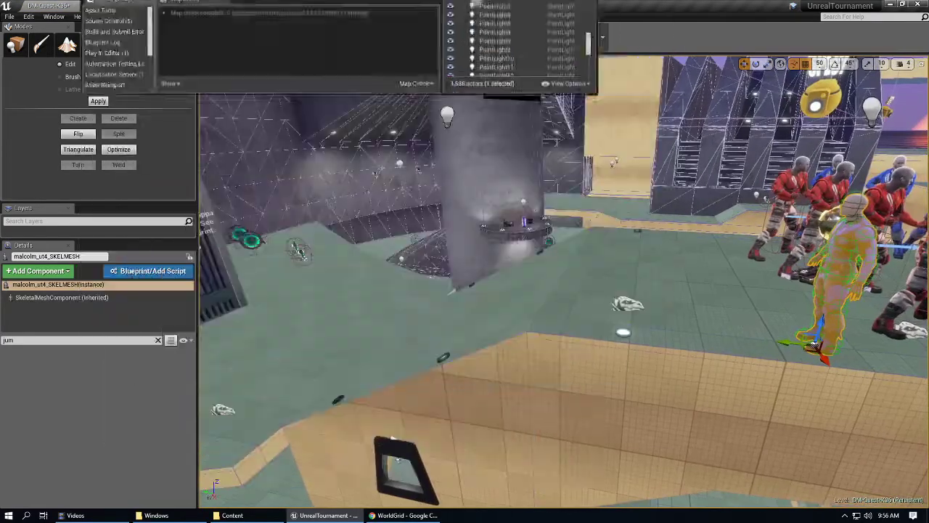
pyautogui.moveTo(813, 218); pyautogui.dragTo(868, 182, button='right')
pyautogui.click(726, 298)
pyautogui.click(726, 299)
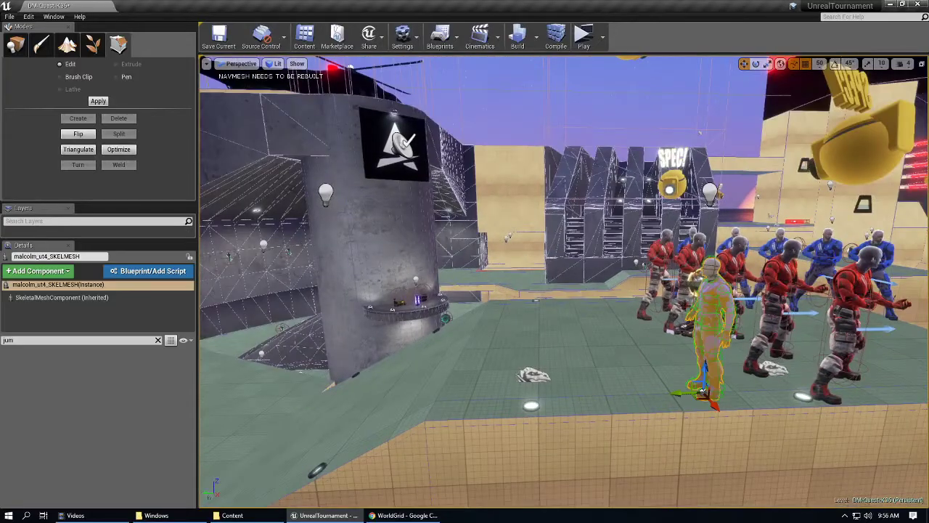
# Step: Set the Malcolm mesh's scale to 1.1 on the X, Y and Z axes
pyautogui.moveTo(726, 299); pyautogui.dragTo(751, 319, button='right')
pyautogui.click(158, 341)
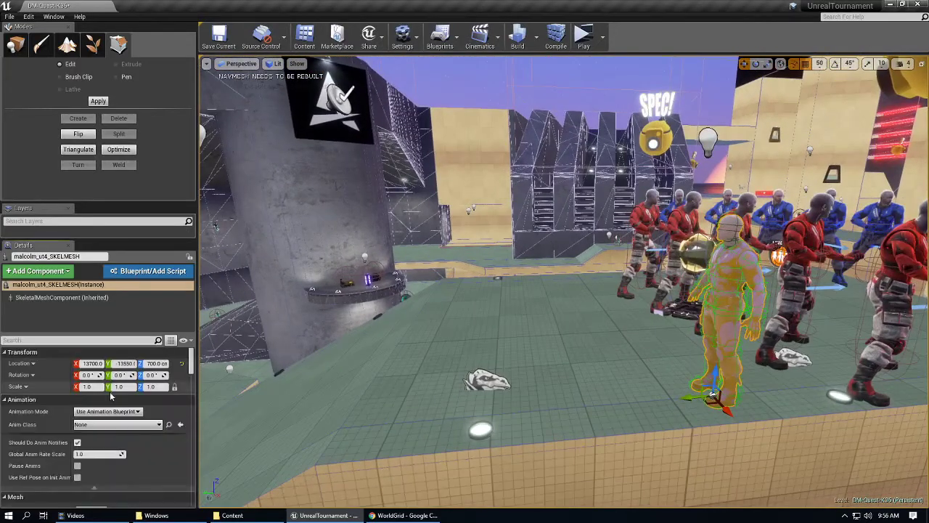
pyautogui.click(94, 388)
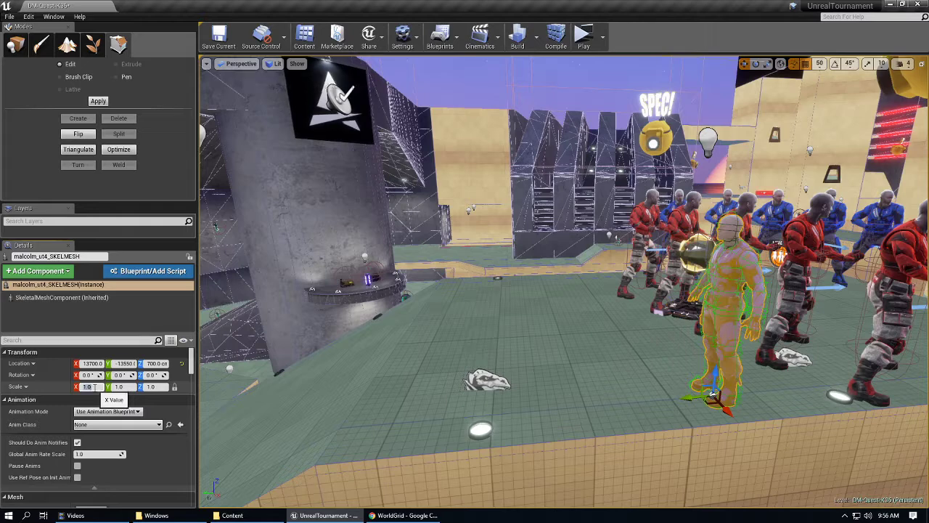
pyautogui.write('1.1')
pyautogui.click(124, 388)
pyautogui.write('1.1')
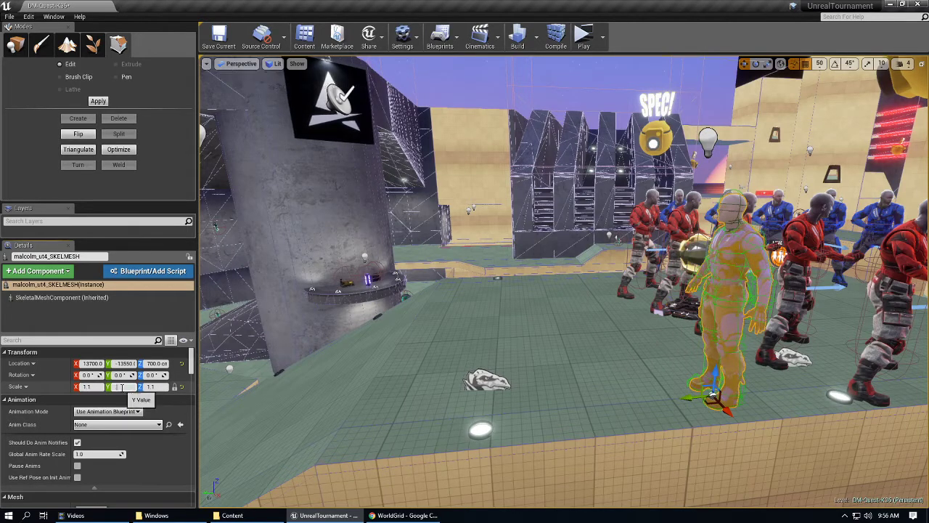
pyautogui.press('Return')
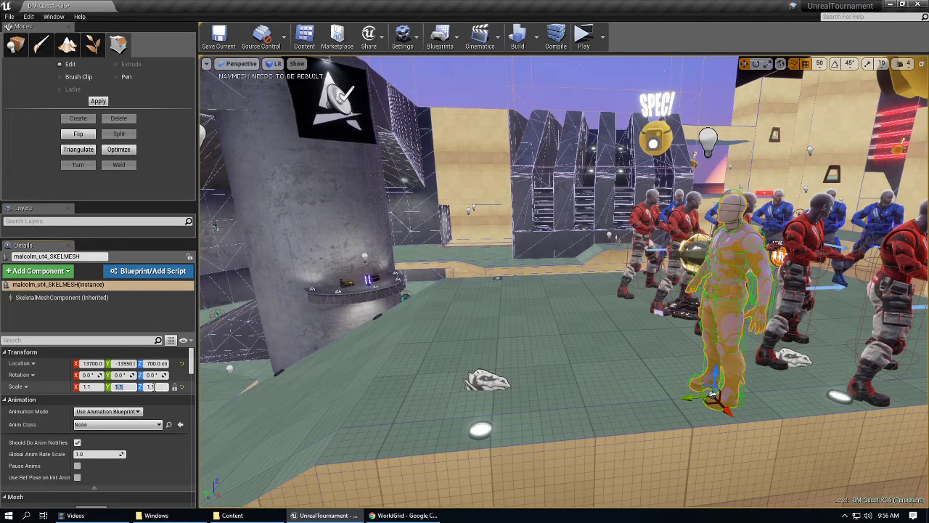
# Step: Move the Malcolm mesh to Y -13400, clear of the red player starts, and drop it onto the surface below
pyautogui.moveTo(689, 388); pyautogui.dragTo(580, 287)
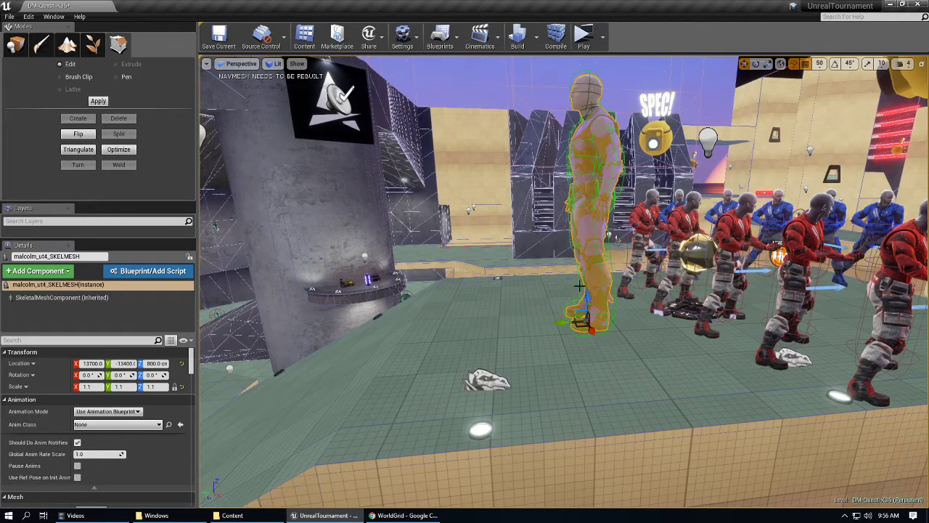
pyautogui.hotkey('ctrl', 'z')
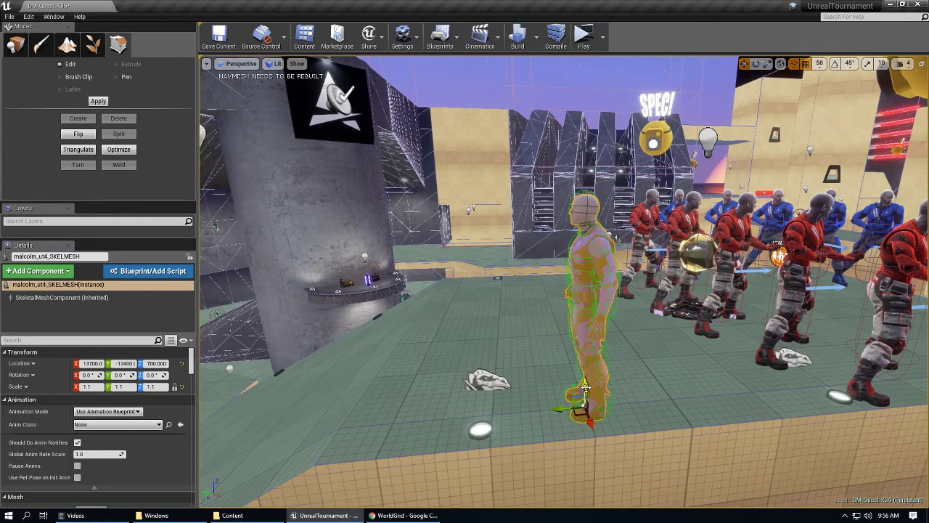
pyautogui.moveTo(585, 387); pyautogui.dragTo(588, 248)
pyautogui.scroll(2, 549, 268)
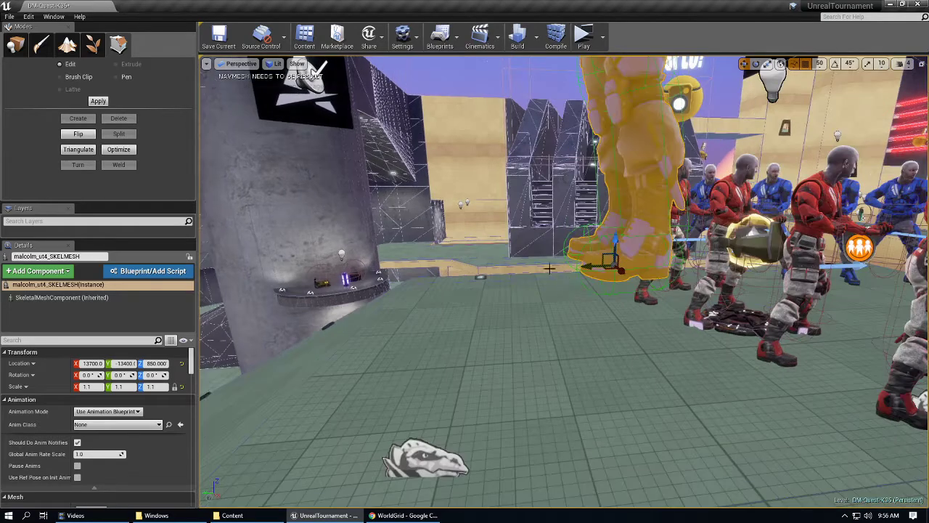
pyautogui.press('End')
pyautogui.moveTo(549, 269); pyautogui.dragTo(545, 320, button='right')
pyautogui.scroll(3, 514, 238)
pyautogui.scroll(-3, 510, 238)
pyautogui.scroll(3, 514, 230)
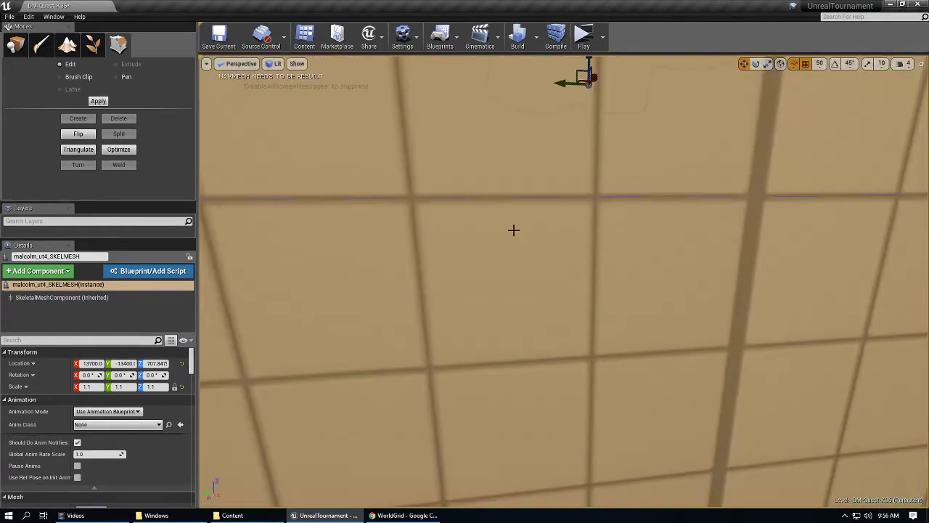
# Step: Lower the Malcolm mesh to a height of 700 and frame it beside the red and blue player starts
pyautogui.press('f')
pyautogui.moveTo(562, 346)
pyautogui.mouseDown()
pyautogui.moveTo(562, 238)
pyautogui.moveTo(562, 343)
pyautogui.mouseUp()
pyautogui.moveTo(553, 209); pyautogui.dragTo(553, 262, button='right')
pyautogui.scroll(4, 553, 209)
pyautogui.moveTo(553, 209); pyautogui.dragTo(522, 249, button='right')
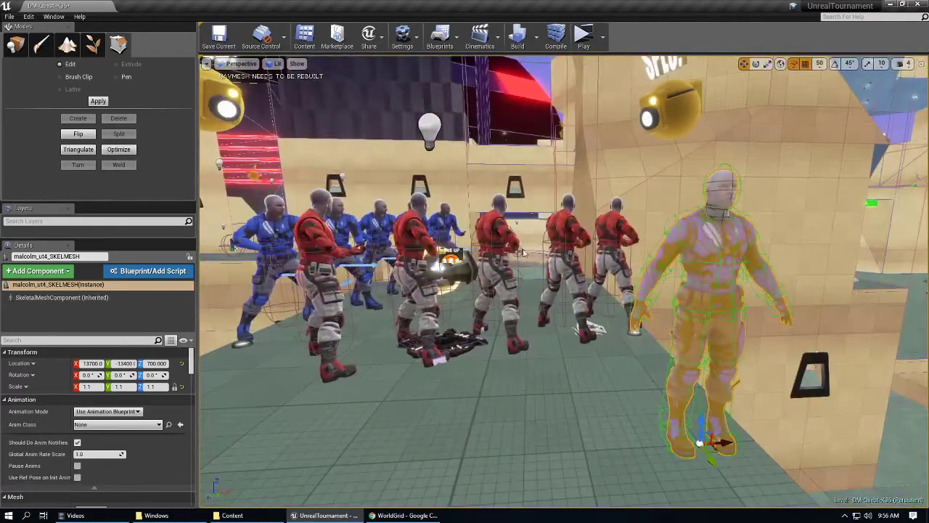
# Step: Play-test briefly from beside the Malcolm mesh to compare its size with the player, and return to the editor
pyautogui.hotkey('alt', 'p')
pyautogui.press('j')
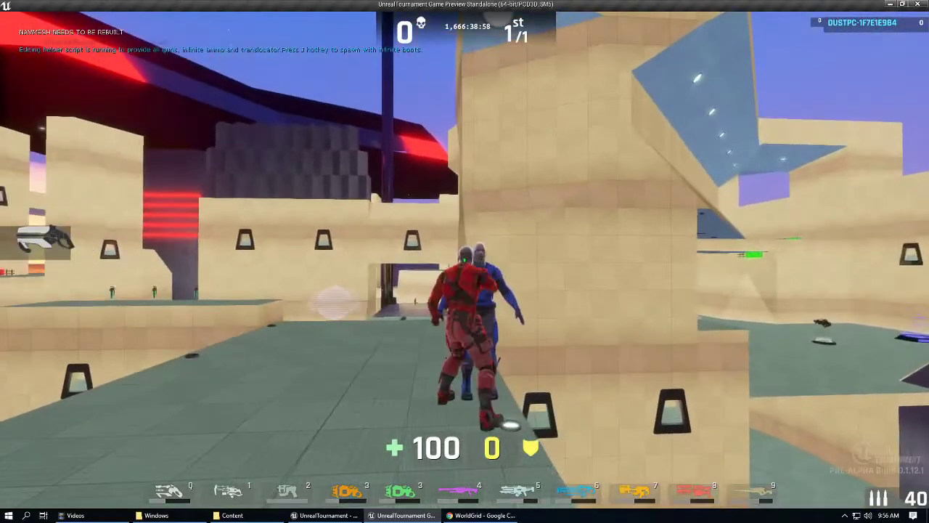
pyautogui.press('Escape')
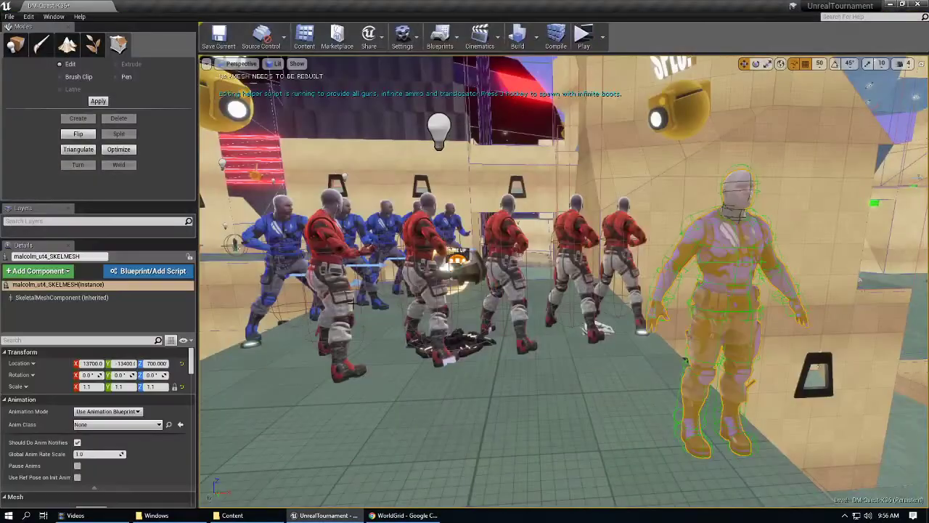
# Step: Try to duplicate the Malcolm mesh onto the lower courtyard floor and reposition the copy, and undo the duplication
pyautogui.moveTo(730, 238); pyautogui.dragTo(723, 275, button='right')
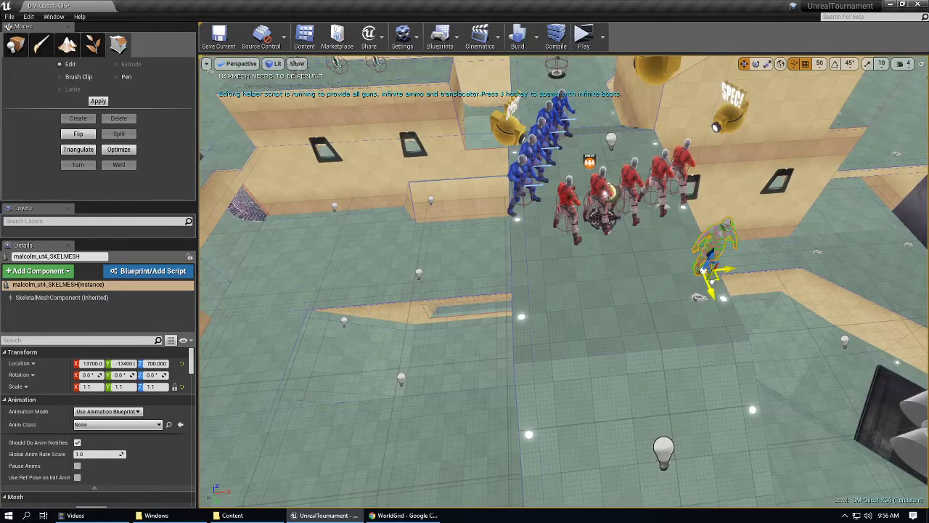
pyautogui.keyDown('alt'); pyautogui.moveTo(712, 280); pyautogui.dragTo(248, 244); pyautogui.keyUp('alt')
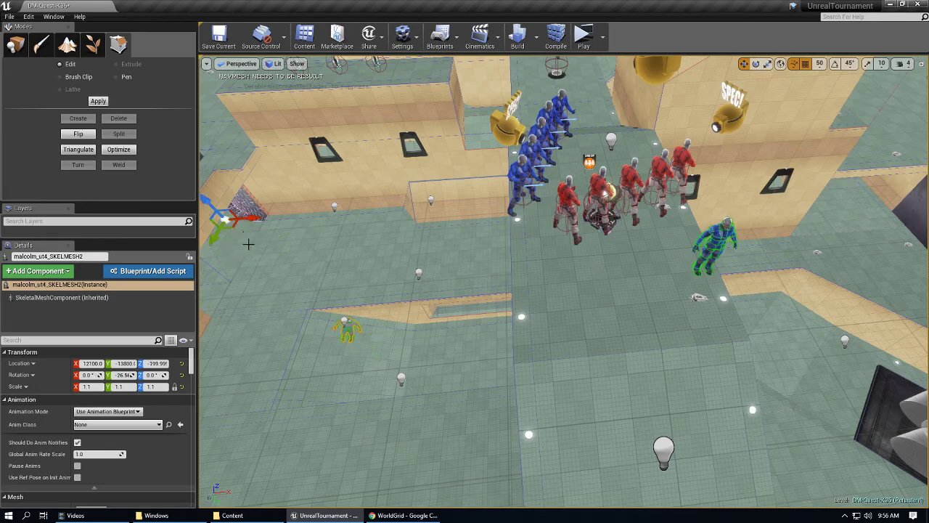
pyautogui.moveTo(223, 192)
pyautogui.keyDown('alt'); pyautogui.mouseDown()
pyautogui.moveTo(206, 154)
pyautogui.moveTo(212, 111)
pyautogui.moveTo(220, 181)
pyautogui.mouseUp(); pyautogui.keyUp('alt')
pyautogui.moveTo(418, 234); pyautogui.dragTo(422, 237, button='right')
pyautogui.rightClick(423, 237)
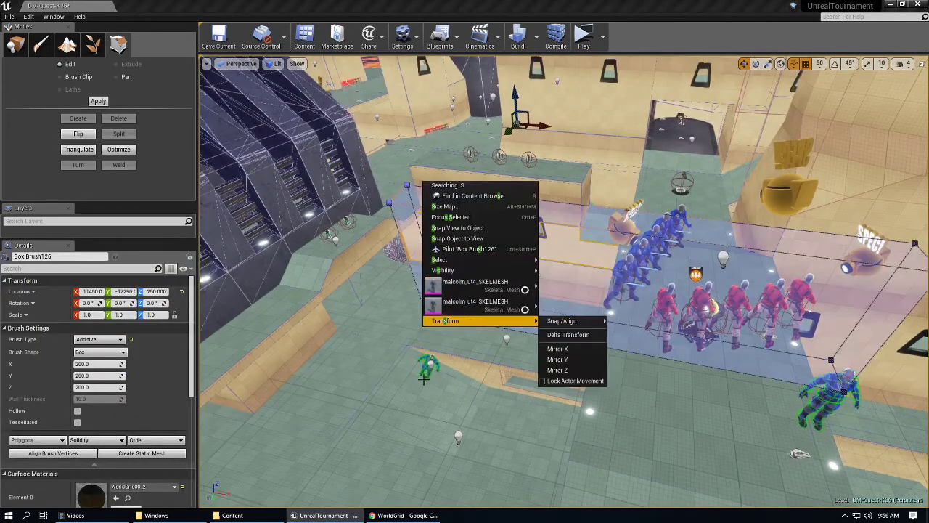
pyautogui.click(428, 359)
pyautogui.moveTo(435, 373); pyautogui.dragTo(371, 334)
pyautogui.hotkey('ctrl', 'z')
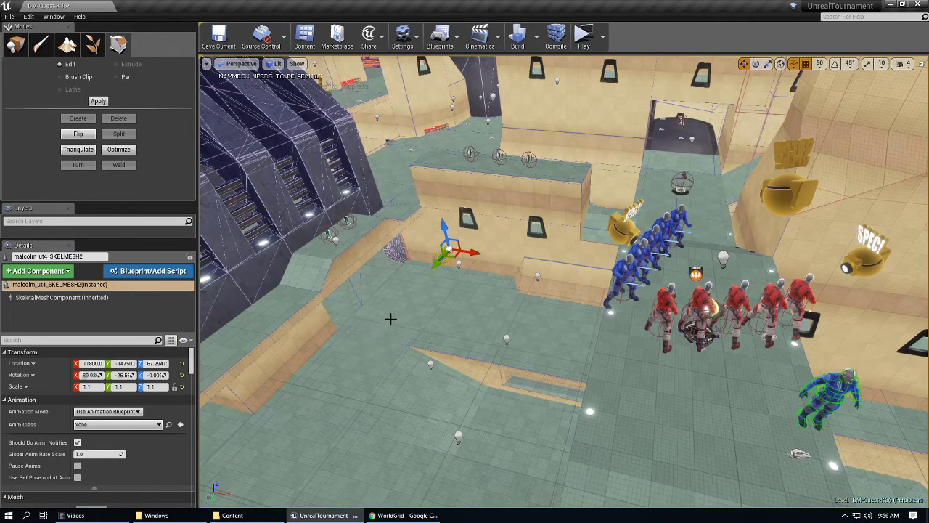
pyautogui.hotkey('ctrl', 'z')
pyautogui.hotkey('ctrl', 'z')
# Step: Turn off surface snapping for dragged objects
pyautogui.moveTo(390, 318); pyautogui.dragTo(443, 33, button='right')
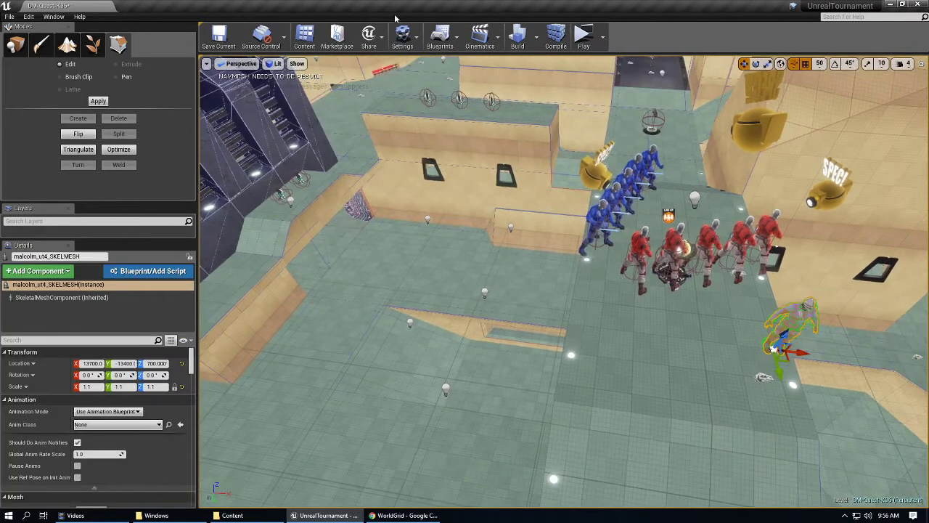
pyautogui.click(415, 37)
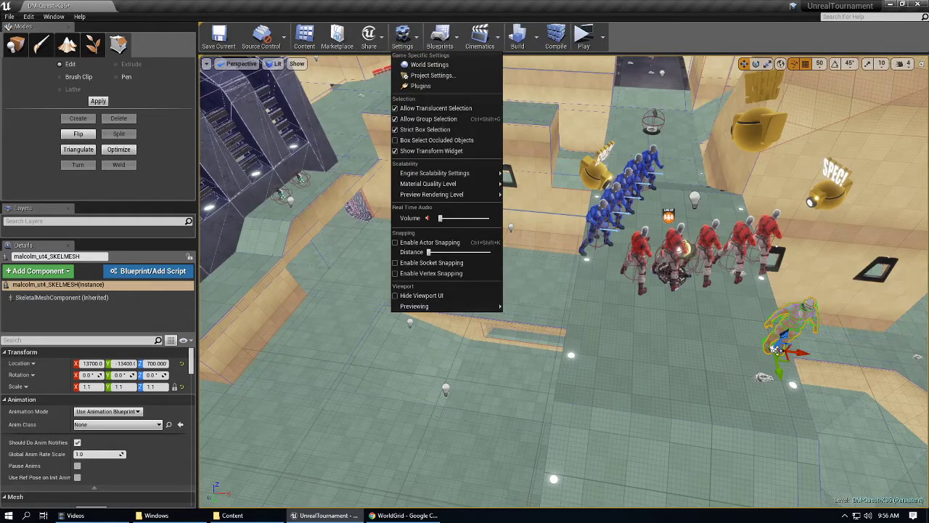
pyautogui.rightClick(776, 350)
pyautogui.moveTo(707, 325); pyautogui.dragTo(714, 357, button='right')
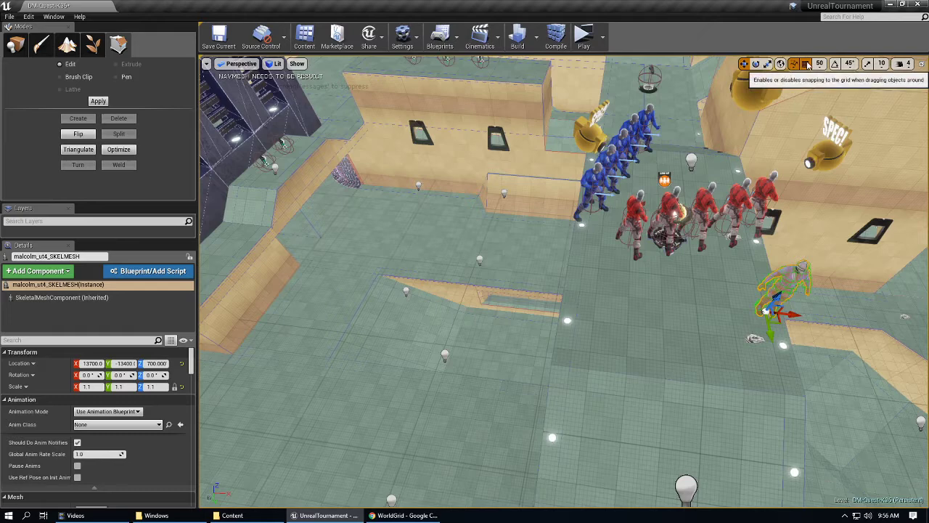
pyautogui.click(794, 65)
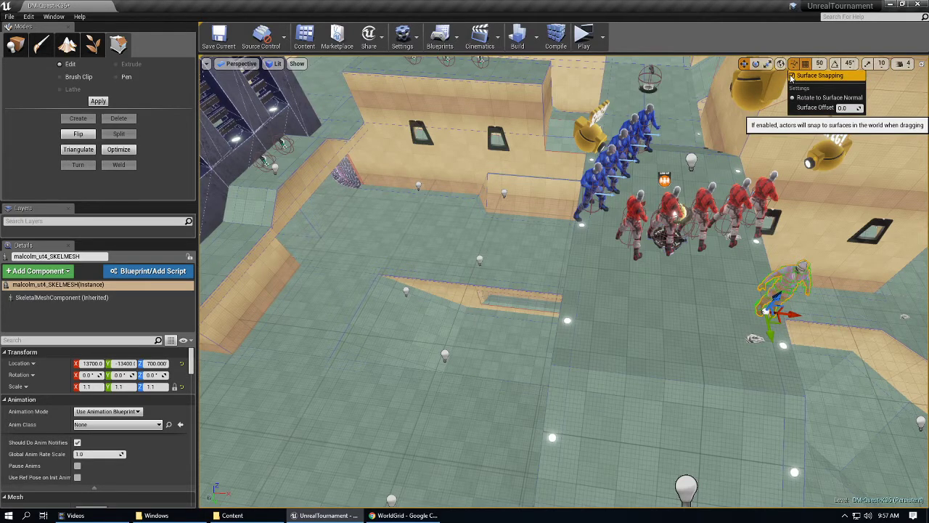
pyautogui.click(792, 77)
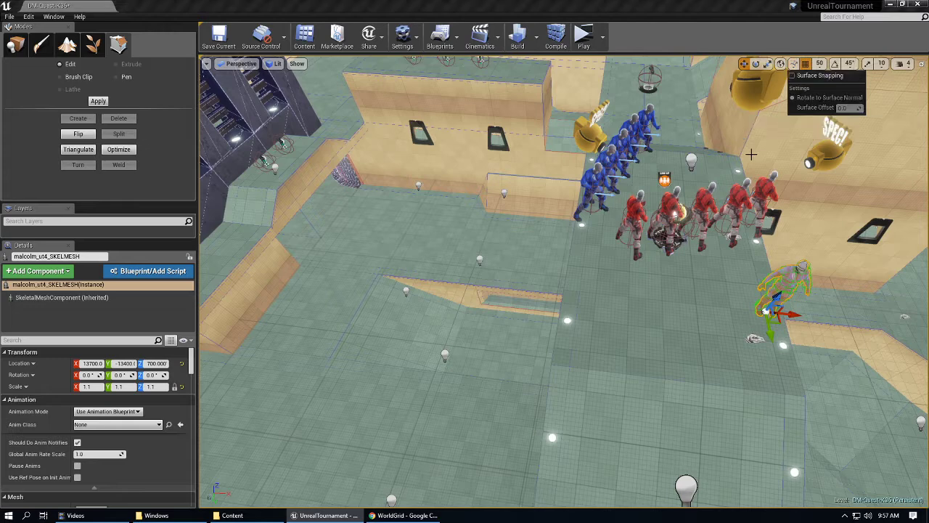
pyautogui.moveTo(777, 265); pyautogui.dragTo(777, 264, button='right')
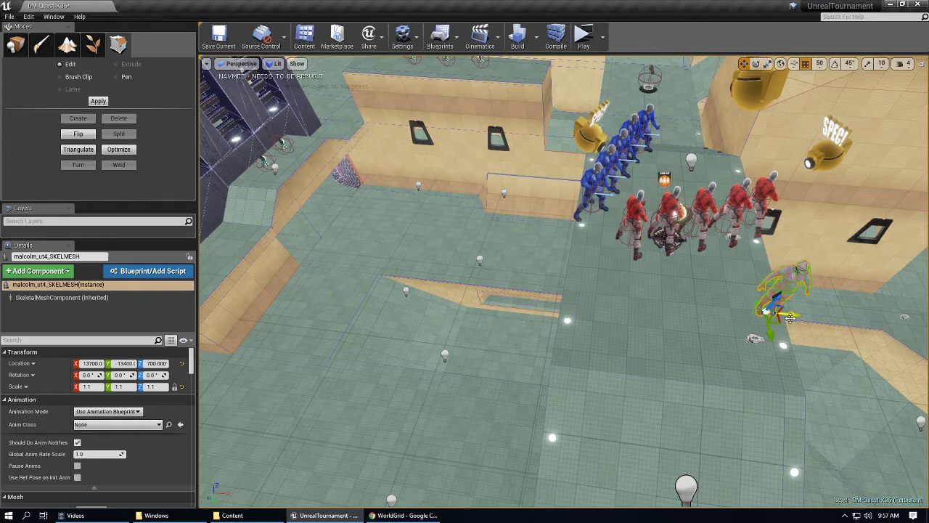
# Step: Duplicate the Malcolm mesh into the lower courtyard, drop the copy onto the floor, and rotate it about -54° around Z
pyautogui.keyDown('alt'); pyautogui.moveTo(791, 313); pyautogui.dragTo(281, 291); pyautogui.keyUp('alt')
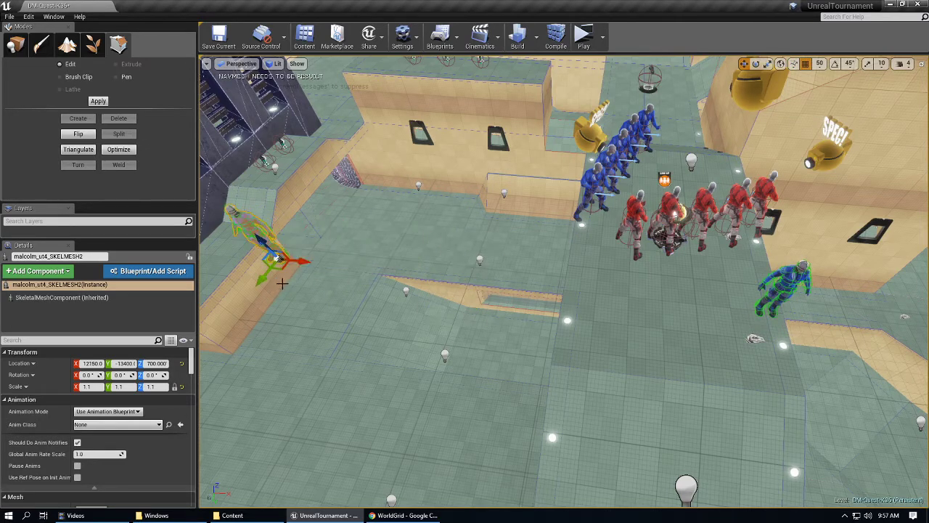
pyautogui.press('End')
pyautogui.moveTo(397, 371); pyautogui.dragTo(293, 274)
pyautogui.press('End')
pyautogui.press('e')
pyautogui.moveTo(321, 376); pyautogui.dragTo(356, 386, button='right')
# Step: Place another copy of the Malcolm mesh on the raised beige block at about X 11850, Y -14850, Z 700
pyautogui.moveTo(407, 339); pyautogui.dragTo(563, 180)
pyautogui.press('w')
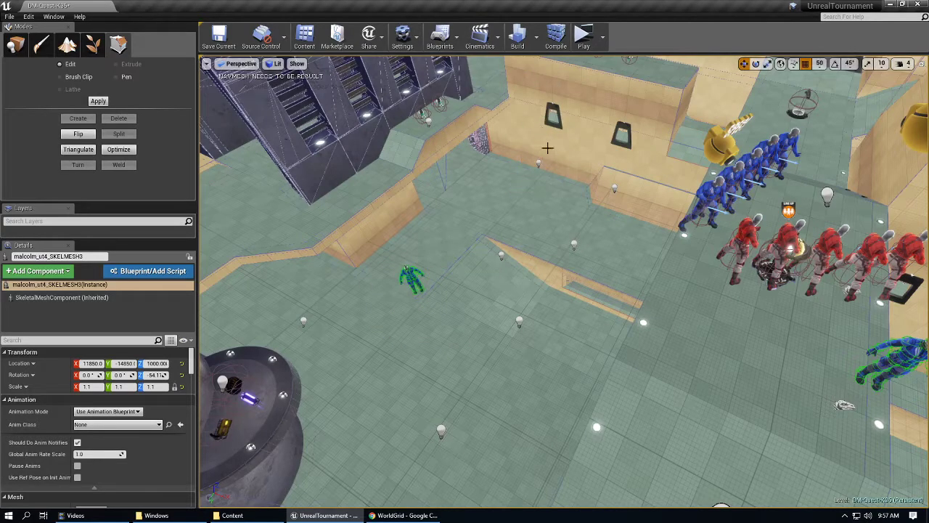
pyautogui.keyDown('shift'); pyautogui.moveTo(544, 142); pyautogui.dragTo(504, 188); pyautogui.keyUp('shift')
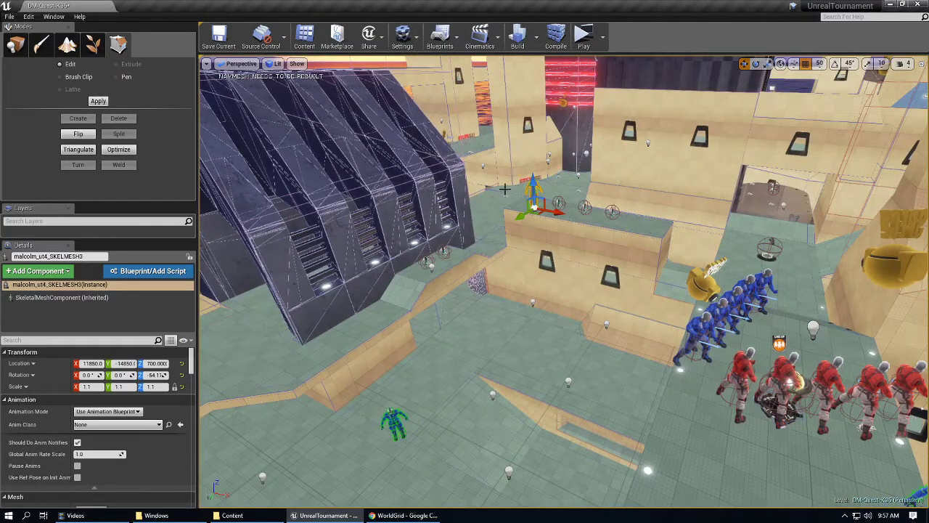
# Step: Play-test with the sniper rifle and zoom in on the Malcolm meshes from several distances to judge the level's scale
pyautogui.hotkey('alt', 'p')
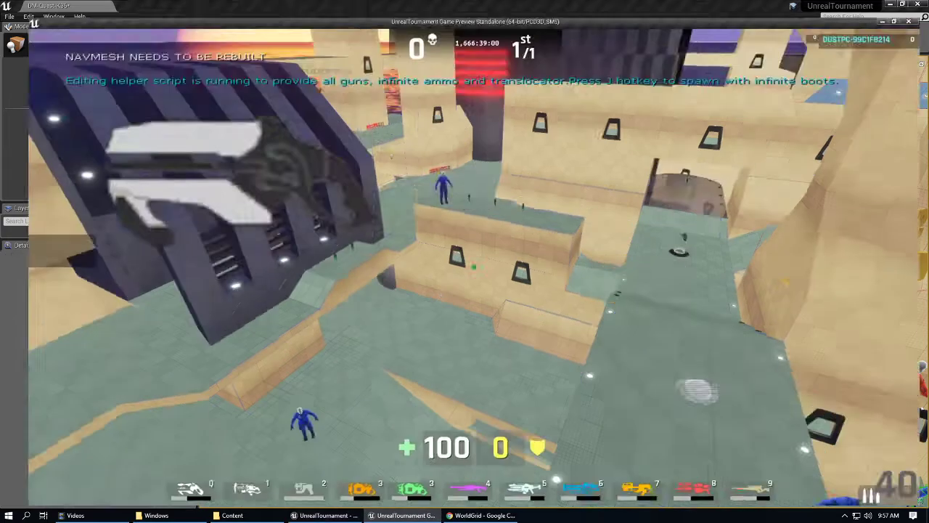
pyautogui.press('9')
pyautogui.press('w')
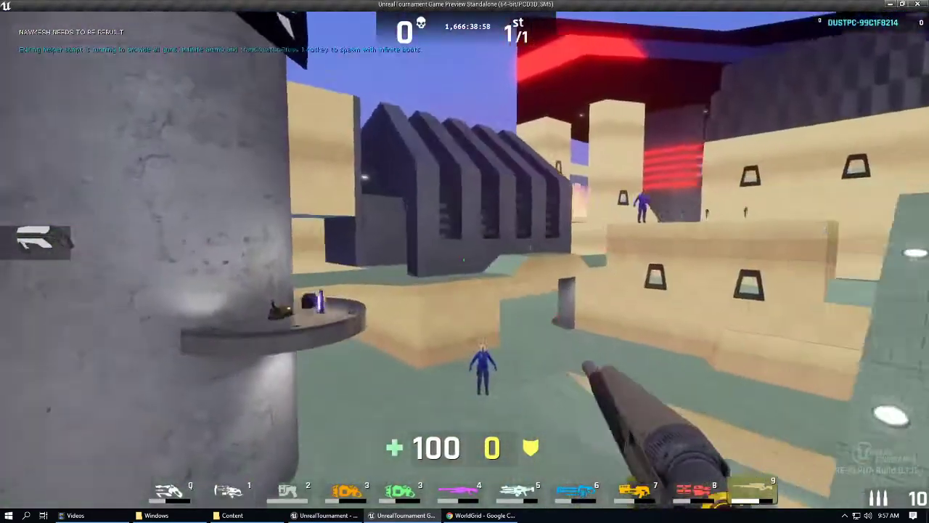
pyautogui.rightClick(464, 260)
pyautogui.rightClick(465, 259)
pyautogui.press('w')
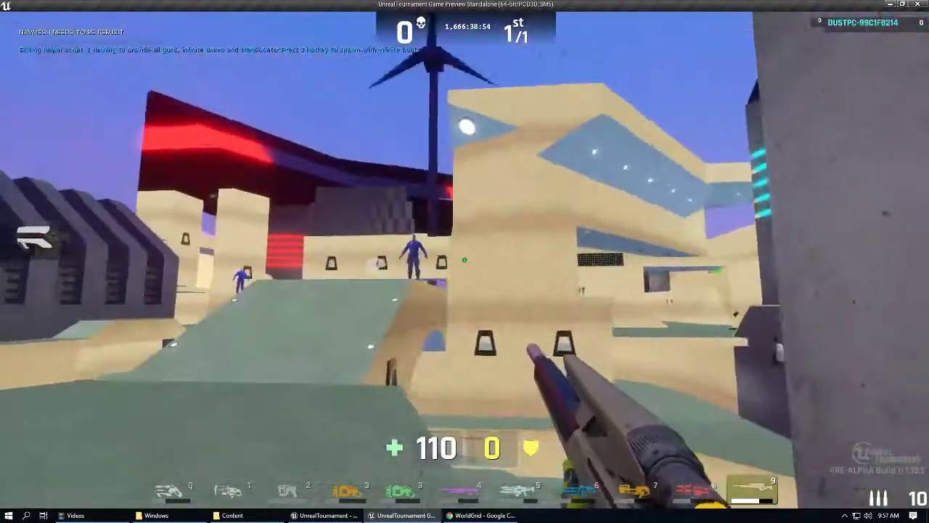
pyautogui.rightClick(464, 260)
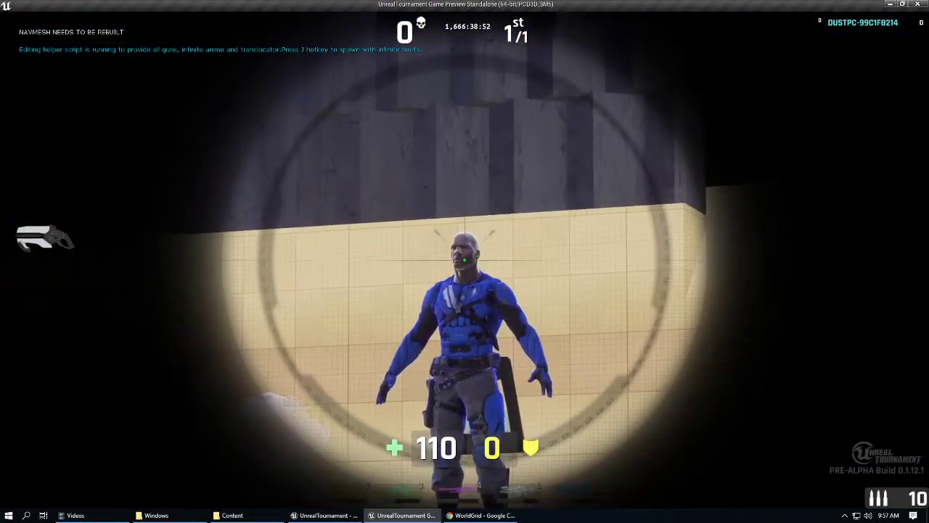
pyautogui.rightClick(464, 260)
pyautogui.press('w')
pyautogui.rightClick(464, 260)
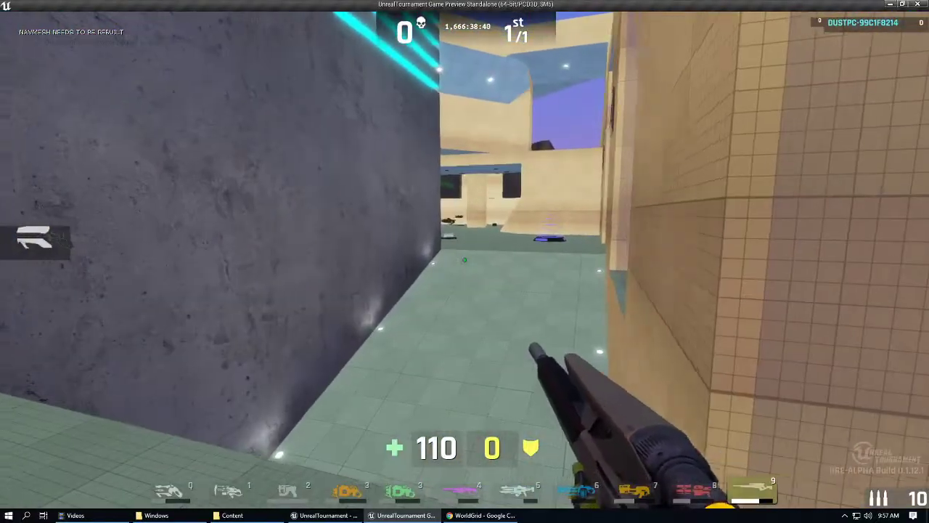
# Step: Walk the play-test through the courtyard and curved tunnel to judge distances, and end the play-test
pyautogui.press('s')
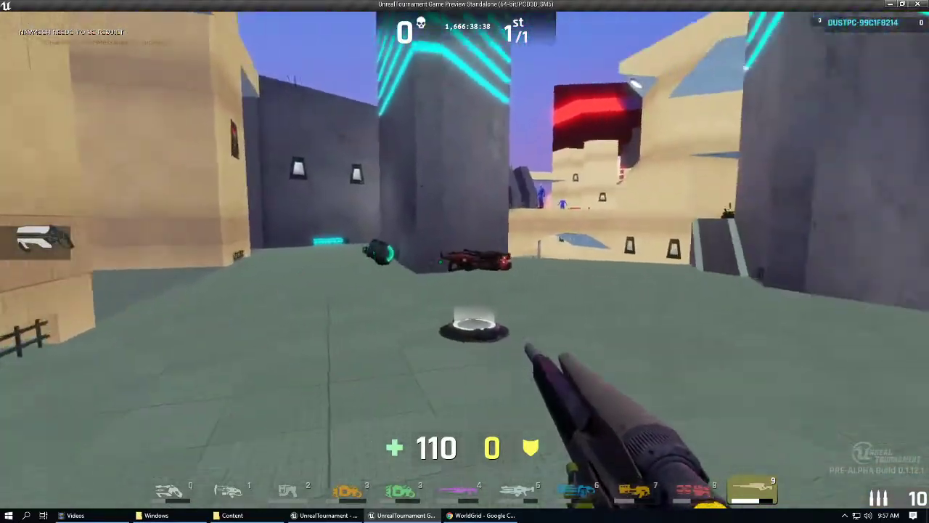
pyautogui.press('w')
pyautogui.press('d')
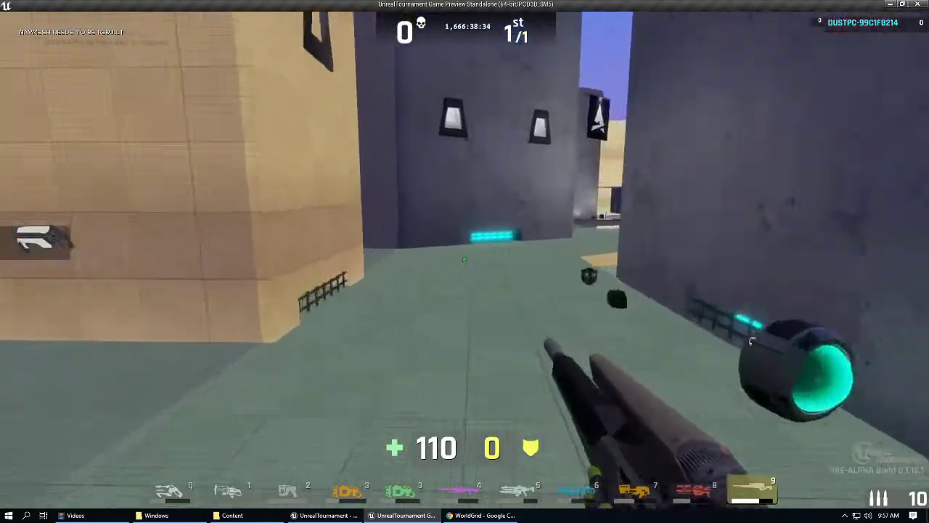
pyautogui.press('w')
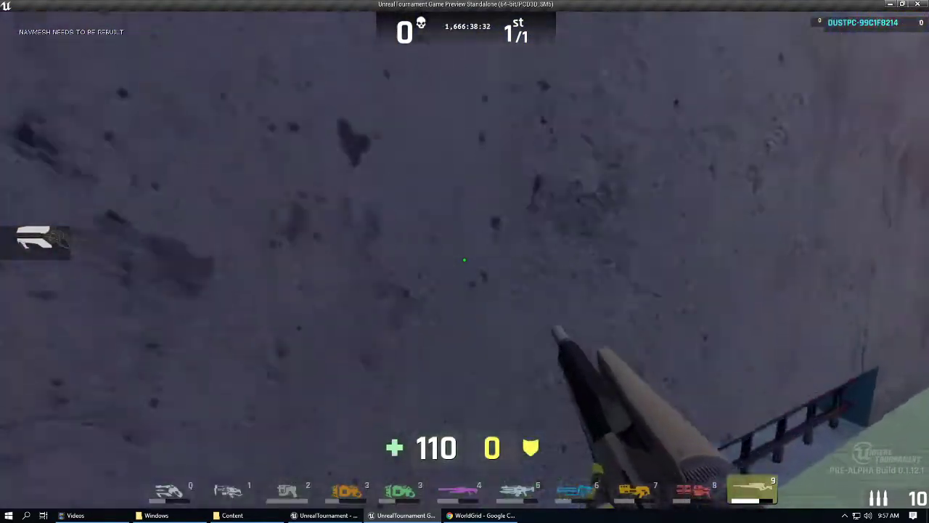
pyautogui.press('d')
pyautogui.press('w')
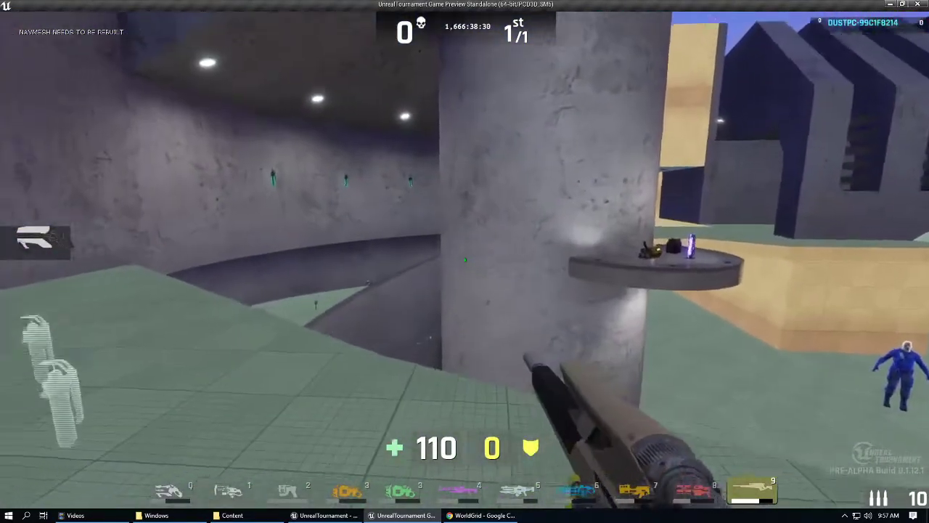
pyautogui.press('w')
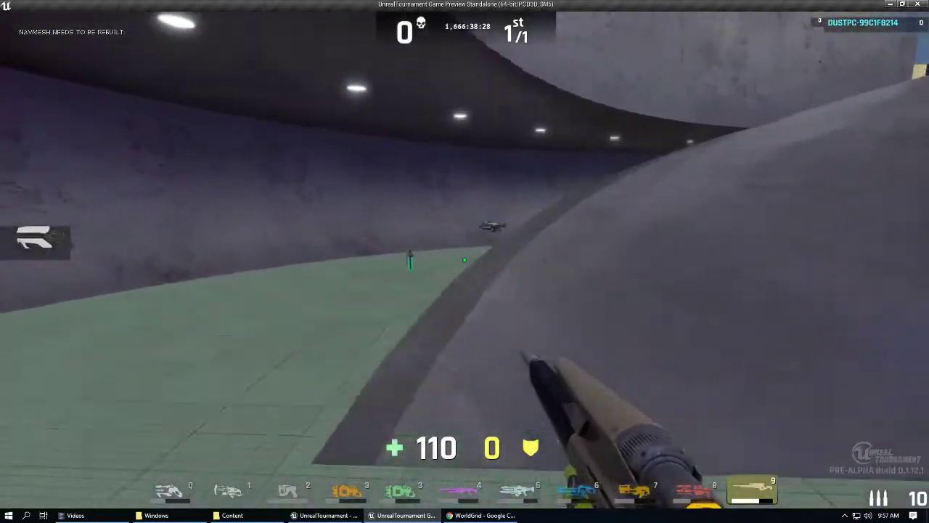
pyautogui.press('w')
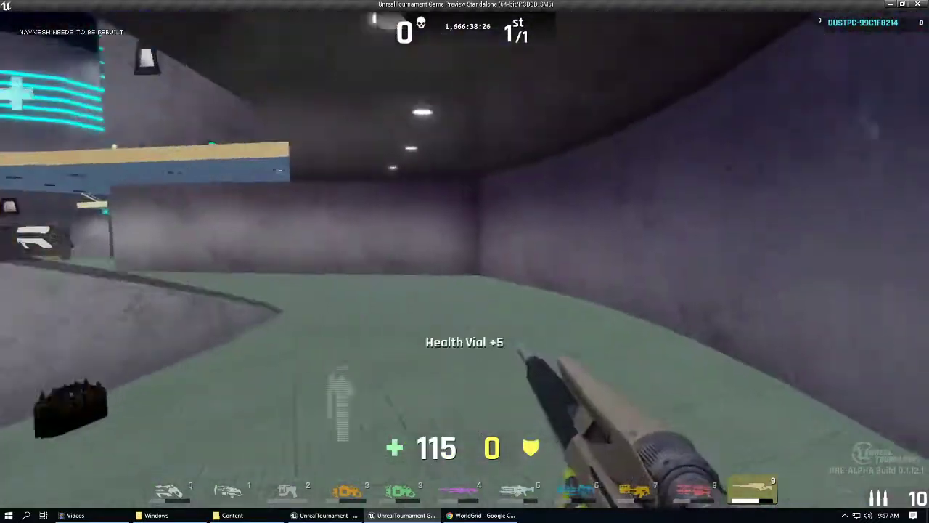
pyautogui.press('w')
pyautogui.press('Escape')
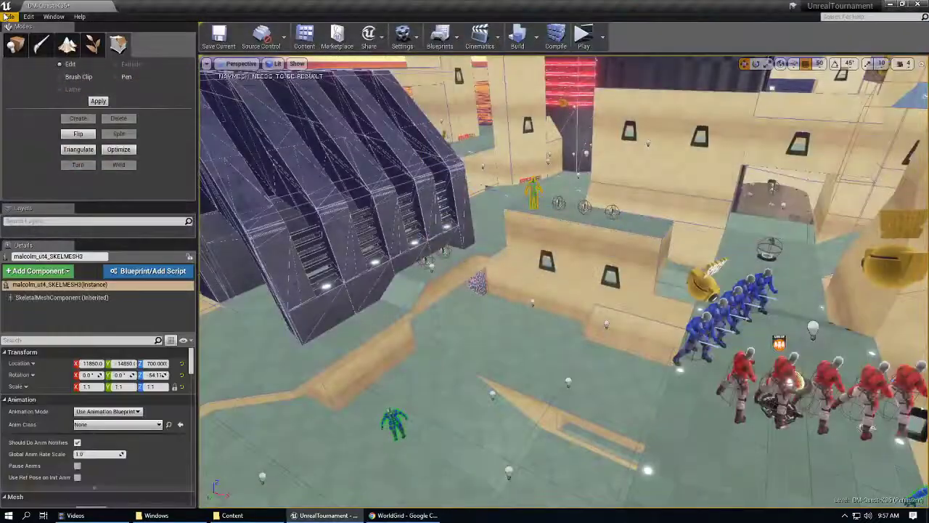
# Step: Switch from geometry editing to placement mode and show the Geometry brushes
pyautogui.moveTo(407, 261); pyautogui.dragTo(389, 287, button='right')
pyautogui.press('a')
pyautogui.press('a')
pyautogui.click(15, 46)
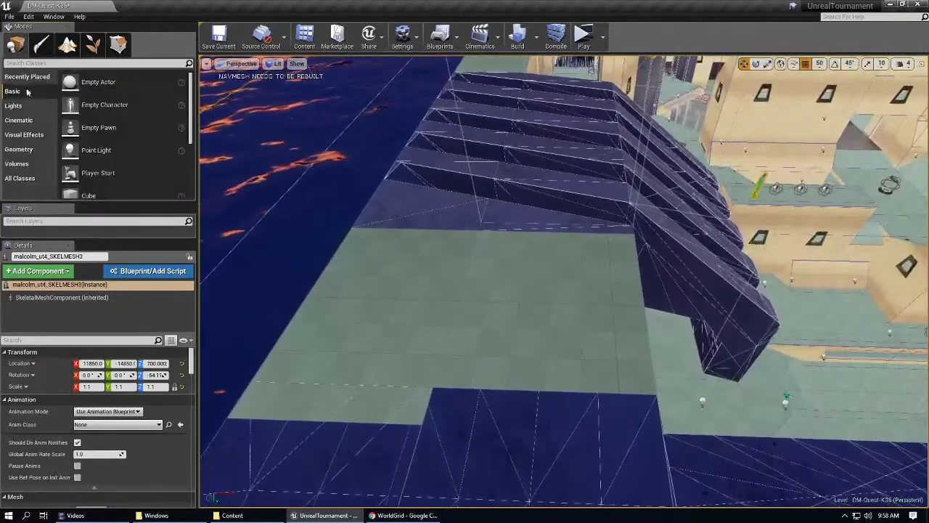
pyautogui.click(22, 151)
# Step: Show the whole level in a maximized Top wireframe view
pyautogui.moveTo(450, 247); pyautogui.dragTo(432, 272, button='right')
pyautogui.click(922, 64)
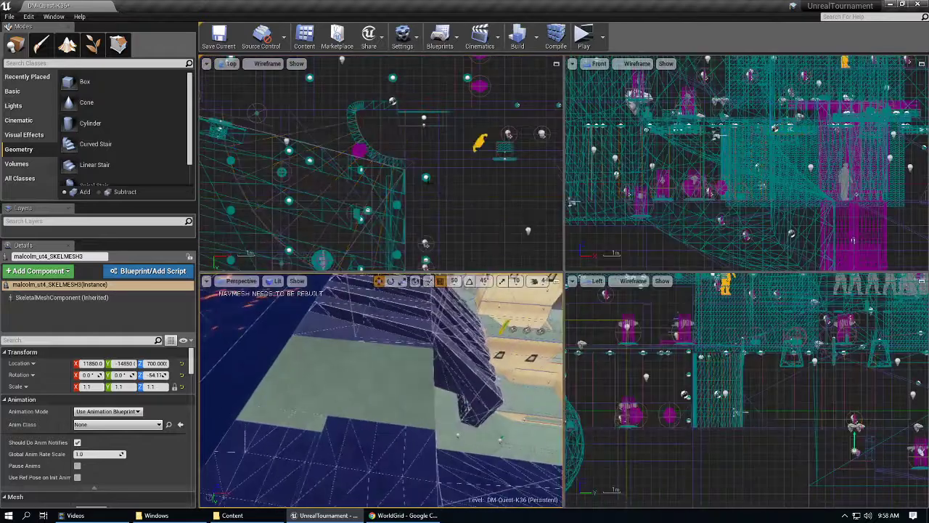
pyautogui.moveTo(399, 161); pyautogui.dragTo(394, 165, button='right')
pyautogui.click(557, 64)
pyautogui.scroll(-12, 369, 270)
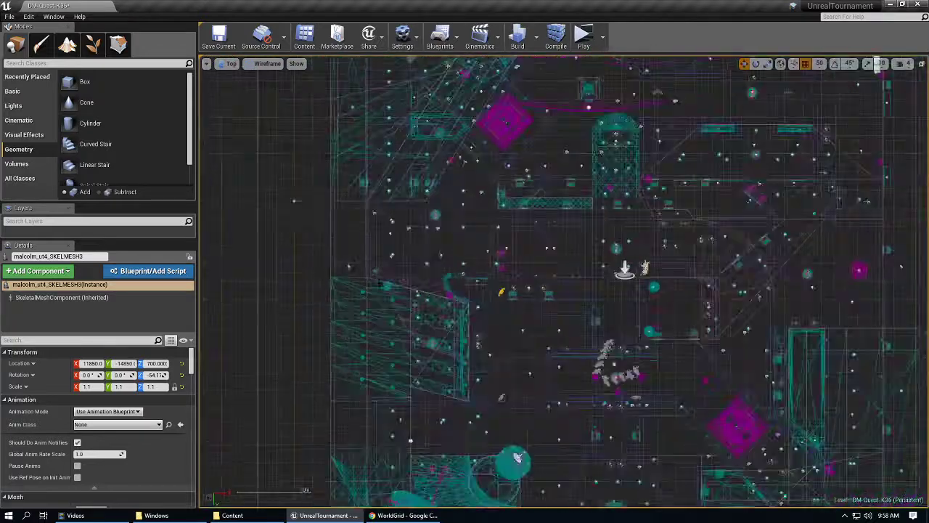
pyautogui.scroll(1, 369, 270)
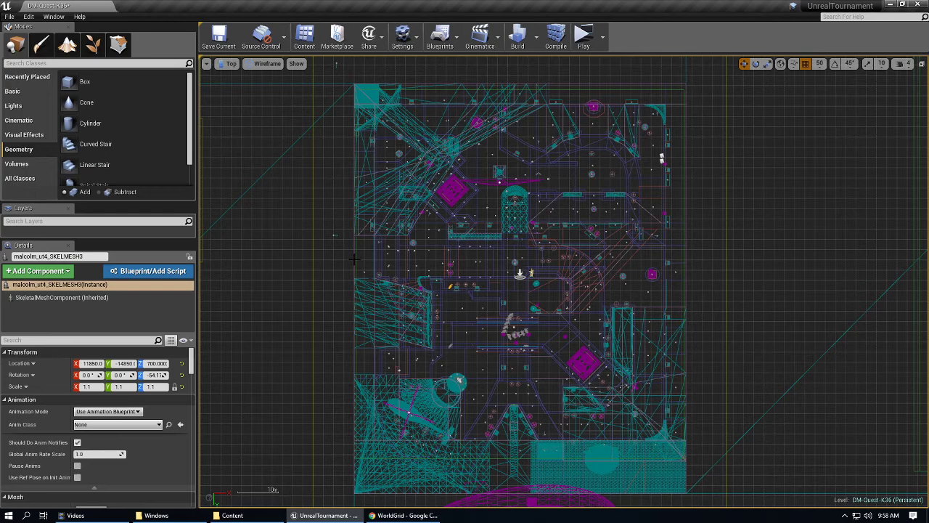
# Step: Set the position grid snap to 100 and measure the level's overall width and length in the top view
pyautogui.press(']')
pyautogui.press(']')
pyautogui.moveTo(423, 254); pyautogui.dragTo(682, 260, button='middle')
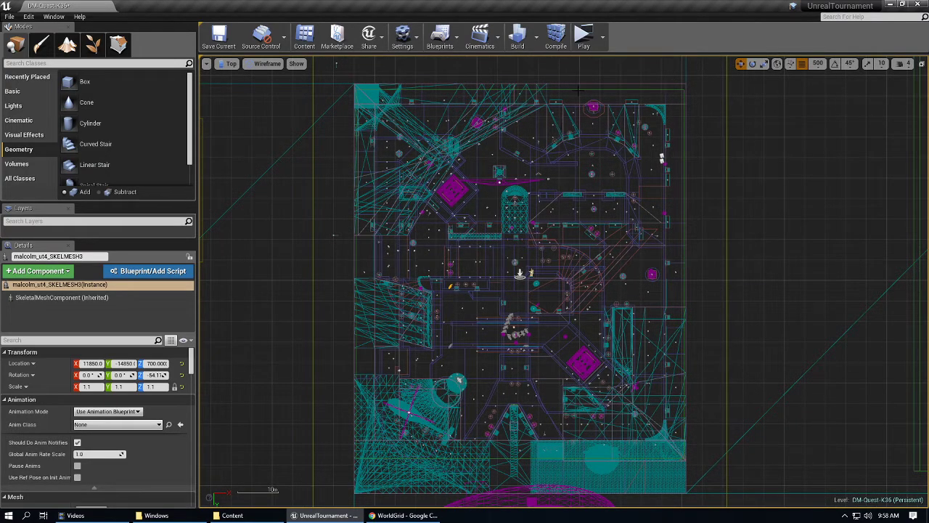
pyautogui.moveTo(579, 88); pyautogui.dragTo(579, 483, button='middle')
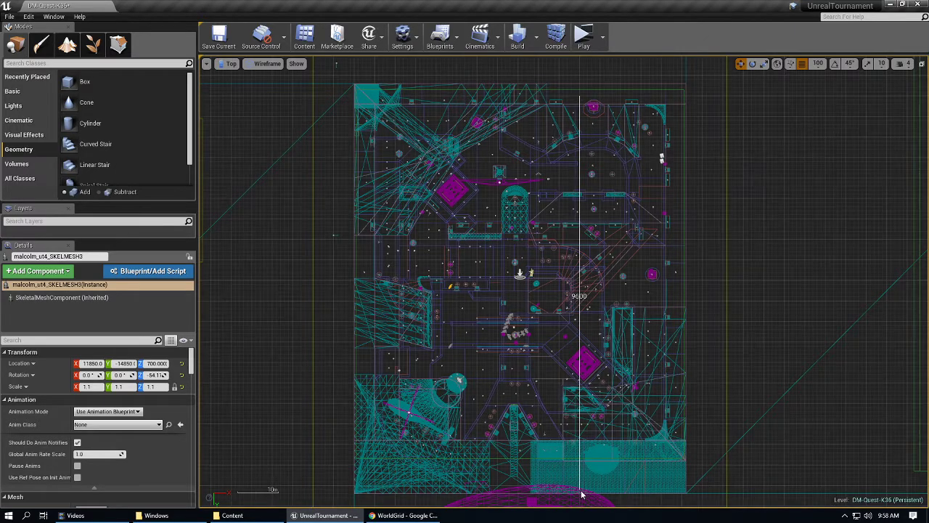
pyautogui.moveTo(580, 490); pyautogui.dragTo(581, 462, button='middle')
pyautogui.moveTo(580, 459); pyautogui.dragTo(581, 459, button='middle')
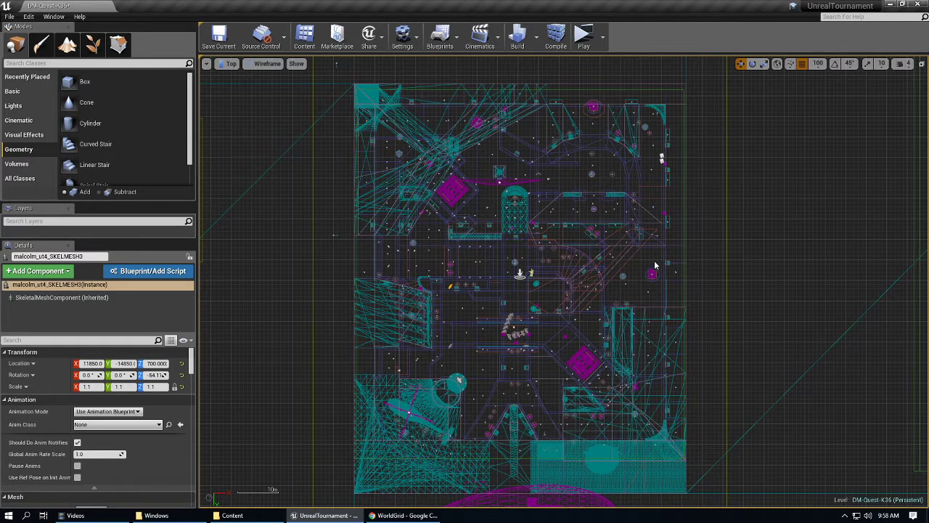
# Step: Measure the width between the playable area's outer walls, and measure its length again
pyautogui.moveTo(652, 266); pyautogui.dragTo(375, 269, button='middle')
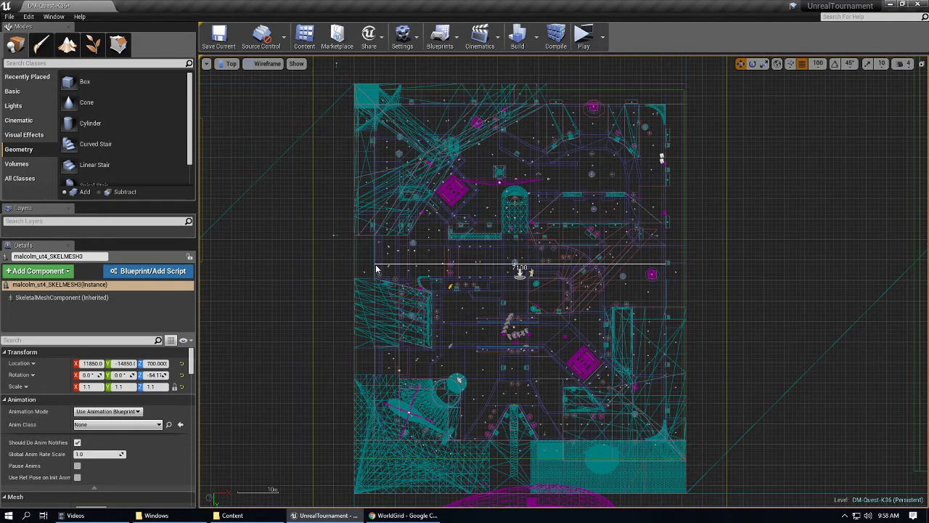
pyautogui.moveTo(378, 268); pyautogui.dragTo(378, 267, button='middle')
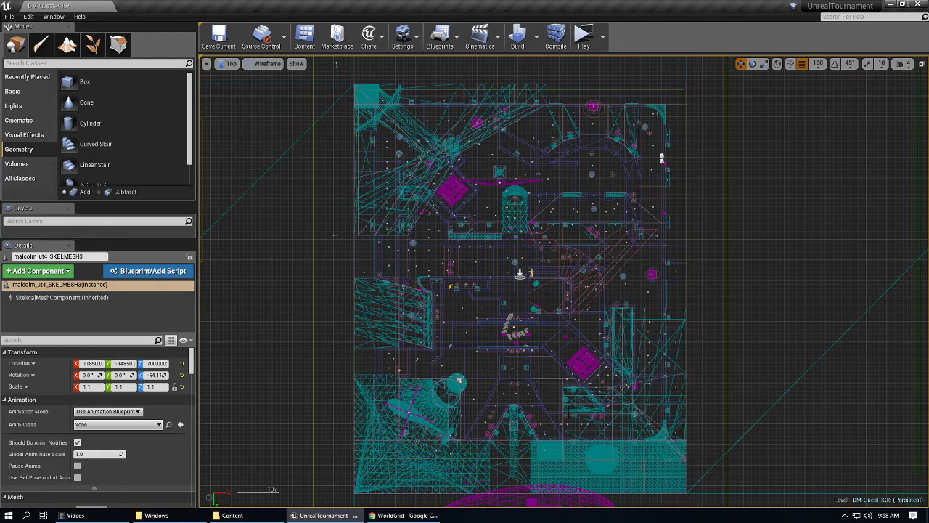
pyautogui.moveTo(587, 450); pyautogui.dragTo(579, 100, button='middle')
# Step: Check the level briefly in the perspective view and return to the maximized top view
pyautogui.moveTo(512, 325); pyautogui.dragTo(525, 288, button='right')
pyautogui.press('space')
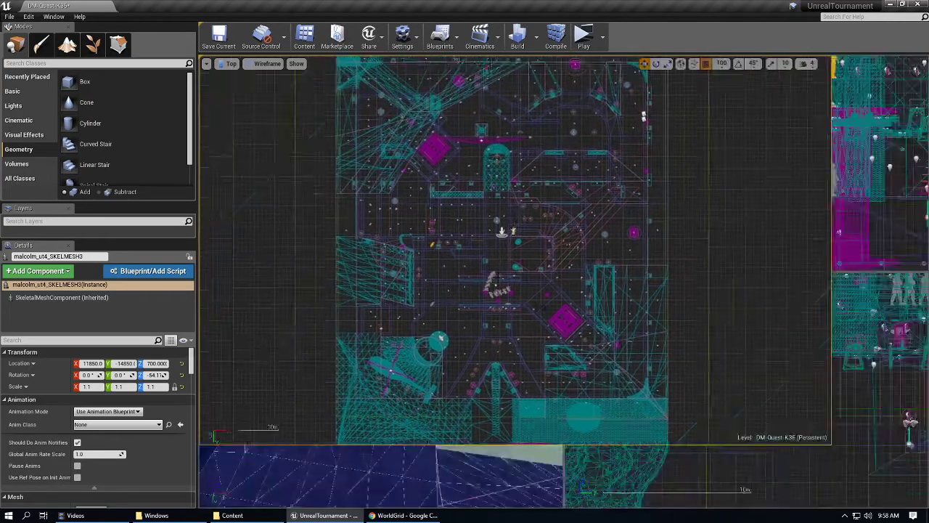
pyautogui.press('space')
pyautogui.moveTo(407, 416); pyautogui.dragTo(501, 381, button='right')
pyautogui.press('w')
pyautogui.press('space')
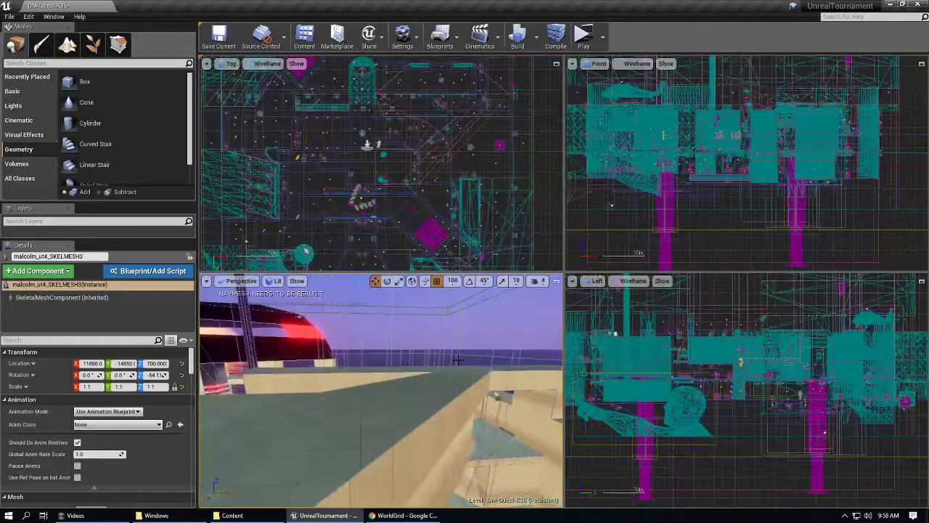
pyautogui.press('space')
# Step: Measure the level's diagonal from its upper-left corner area to the lower-right corner in the top view
pyautogui.scroll(3, 395, 151)
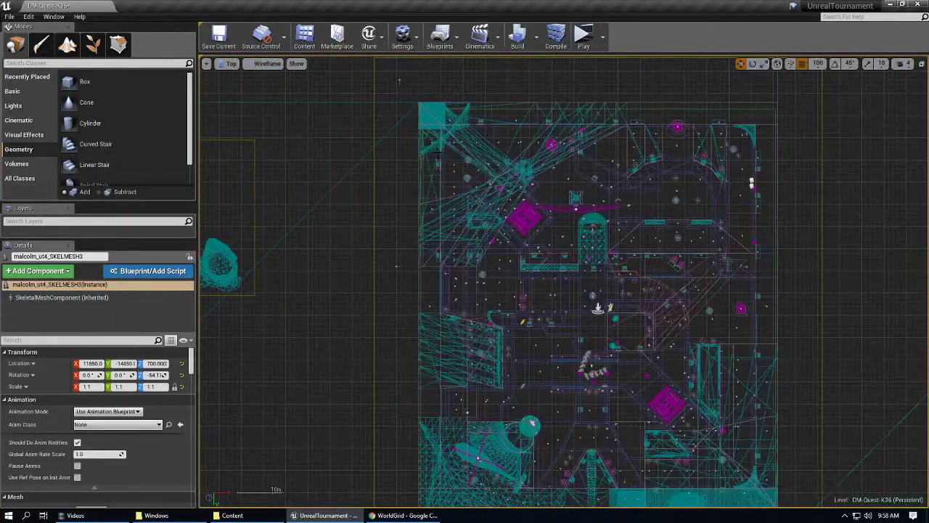
pyautogui.scroll(1, 464, 146)
pyautogui.moveTo(465, 146); pyautogui.dragTo(776, 505, button='middle')
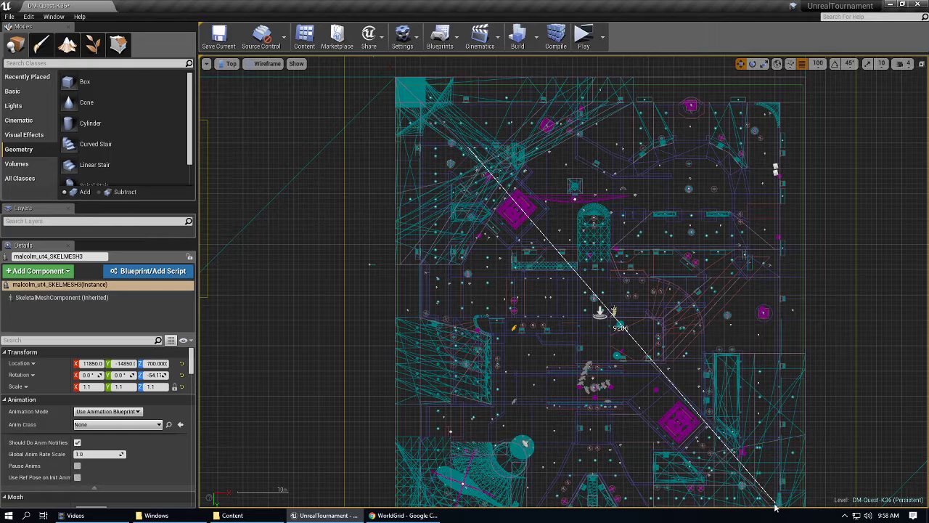
pyautogui.moveTo(775, 506); pyautogui.dragTo(489, 213, button='middle')
pyautogui.scroll(-1, 488, 212)
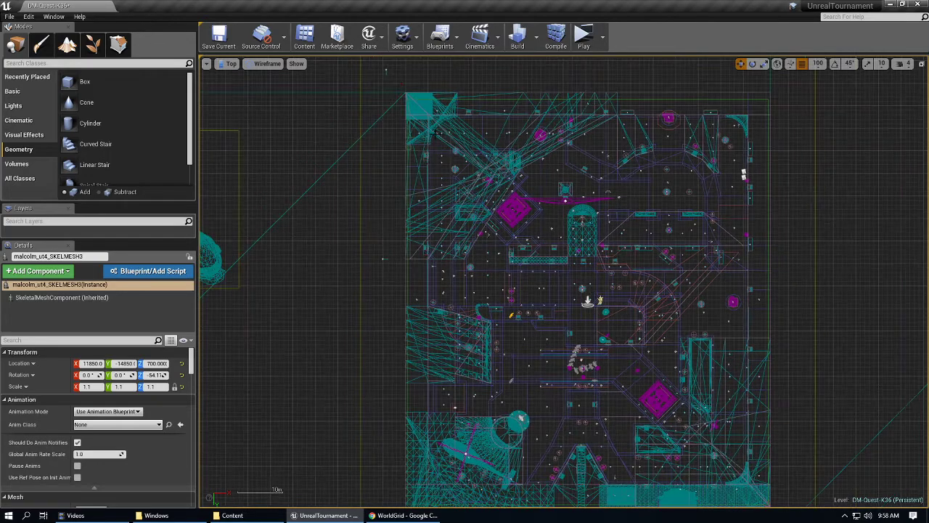
pyautogui.moveTo(444, 122); pyautogui.dragTo(742, 481, button='middle')
pyautogui.scroll(1, 679, 362)
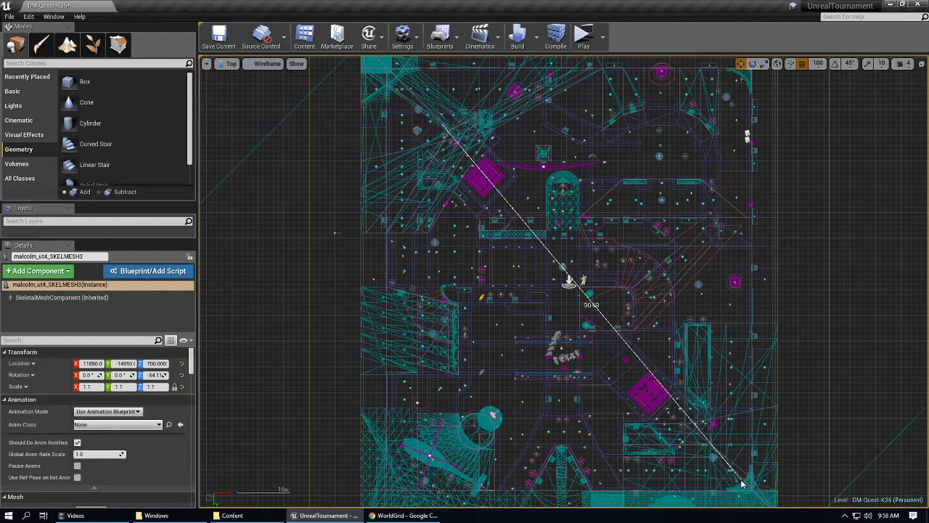
pyautogui.moveTo(406, 84); pyautogui.dragTo(742, 482, button='middle')
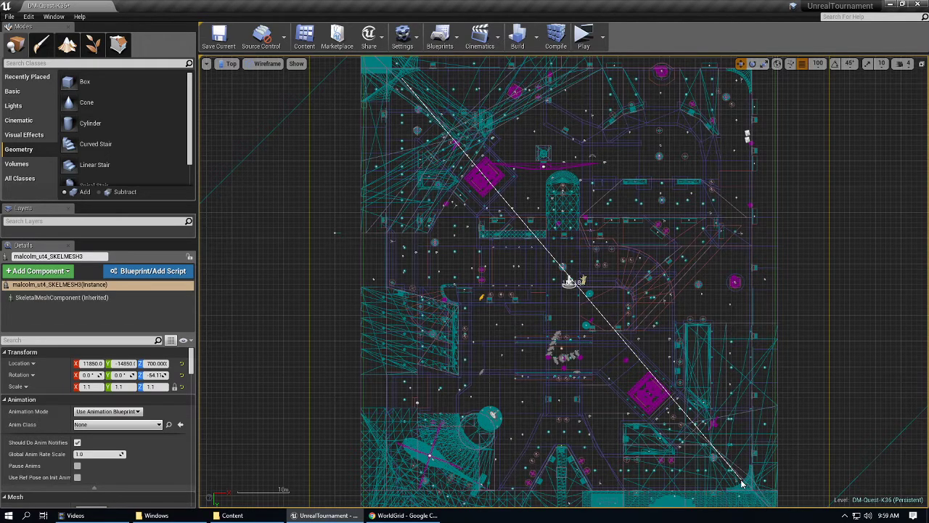
pyautogui.moveTo(742, 483); pyautogui.dragTo(742, 482, button='middle')
# Step: Return to the maximized perspective view and fly around the level to examine the Malcolm meshes against the surrounding geometry
pyautogui.moveTo(742, 483); pyautogui.dragTo(702, 431, button='right')
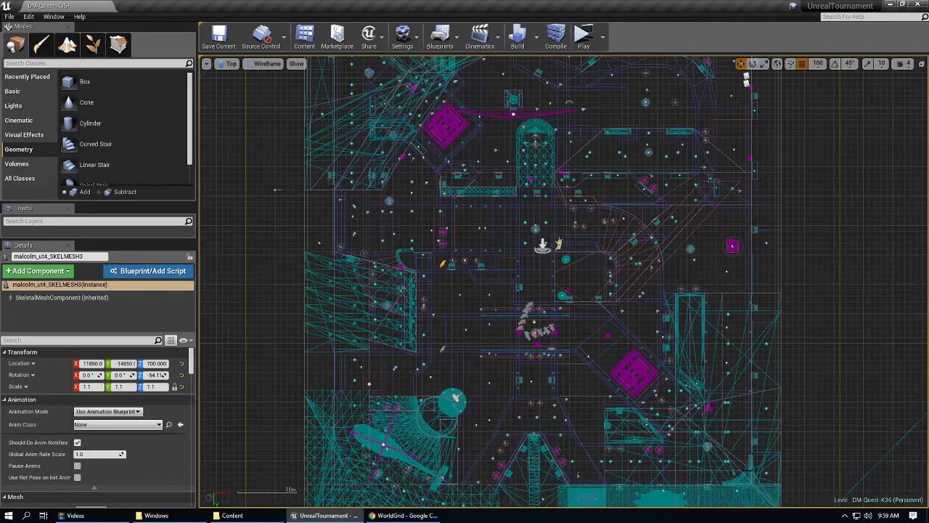
pyautogui.moveTo(483, 221); pyautogui.dragTo(567, 308, button='right')
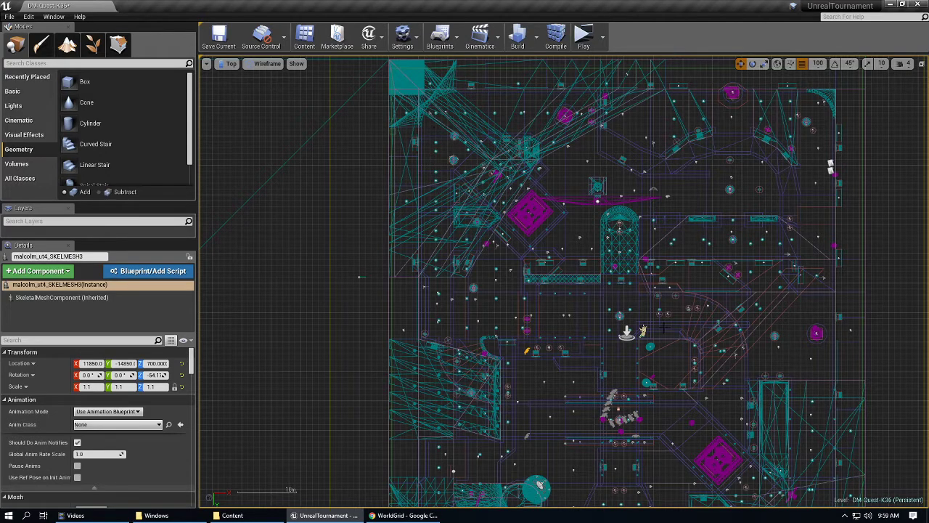
pyautogui.moveTo(435, 232); pyautogui.dragTo(349, 209, button='right')
pyautogui.press('F11')
pyautogui.press('F11')
pyautogui.press('w')
pyautogui.moveTo(458, 341); pyautogui.dragTo(377, 330, button='right')
pyautogui.press('w')
pyautogui.press('w')
pyautogui.moveTo(464, 290); pyautogui.dragTo(211, 287, button='right')
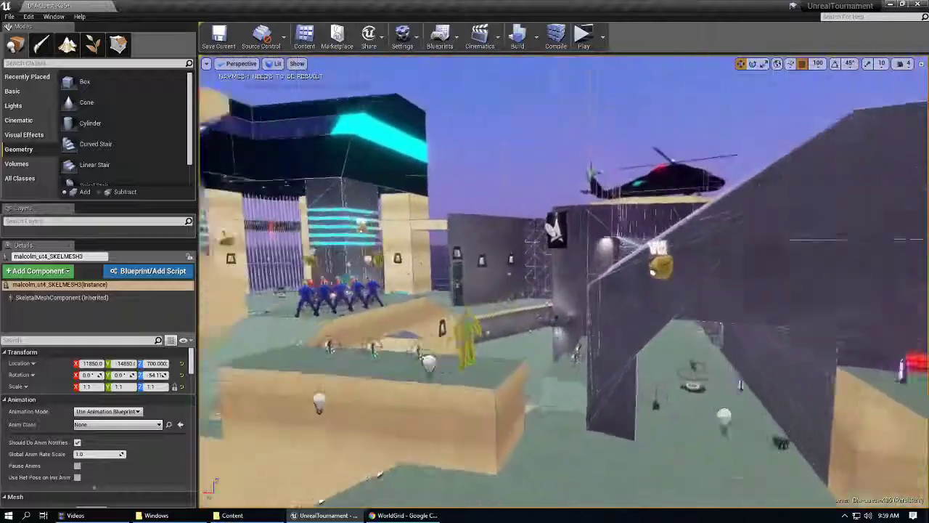
pyautogui.press('w')
pyautogui.moveTo(464, 290); pyautogui.dragTo(305, 291, button='right')
pyautogui.press('w')
pyautogui.press('w')
pyautogui.moveTo(465, 291); pyautogui.dragTo(363, 291, button='right')
pyautogui.press('w')
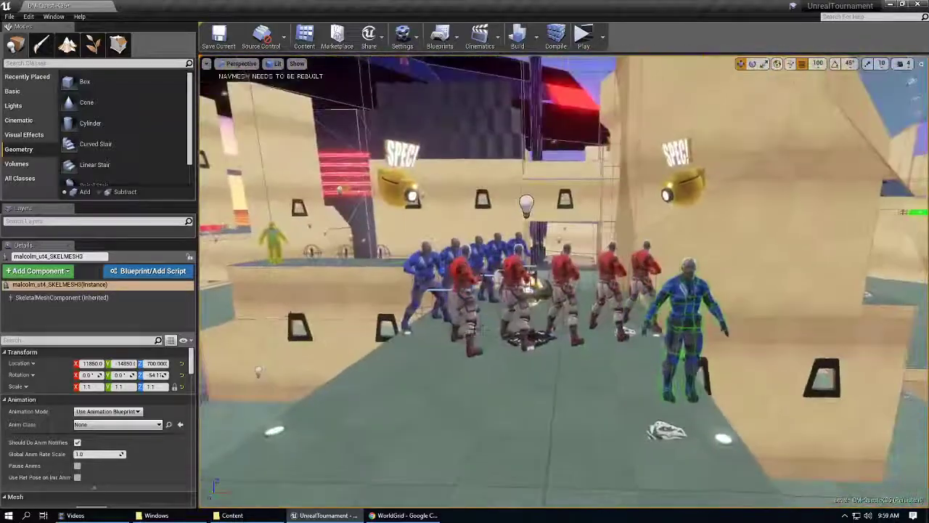
pyautogui.moveTo(477, 330); pyautogui.dragTo(434, 347, button='right')
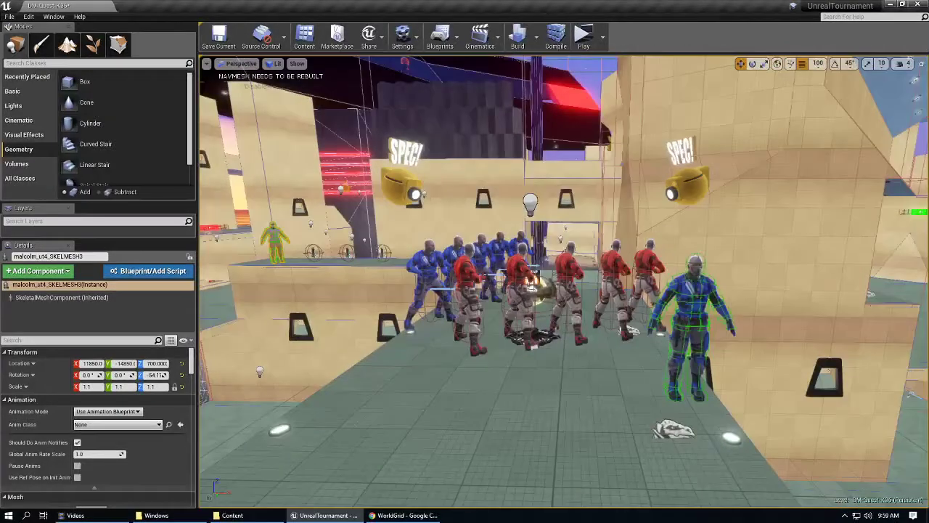